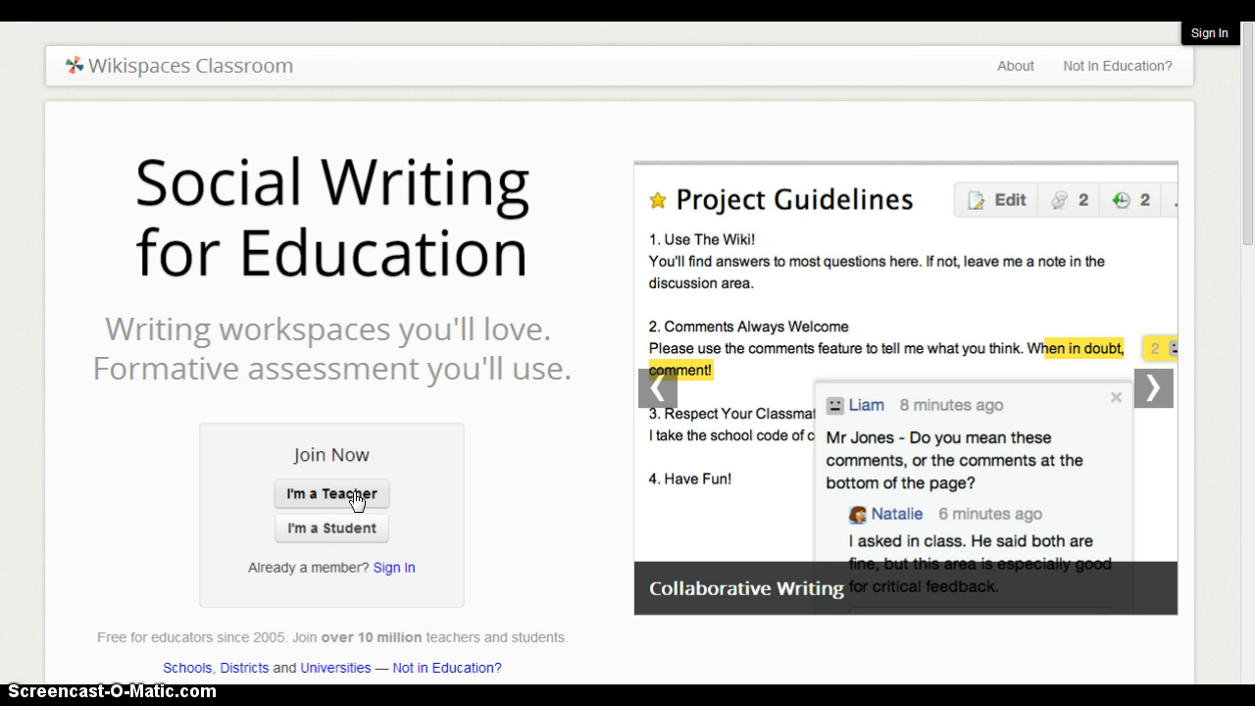
Sign in to Wikispaces Classroom with the teacher's username and password.
{"action": "left_click", "coordinate": [333, 527]}
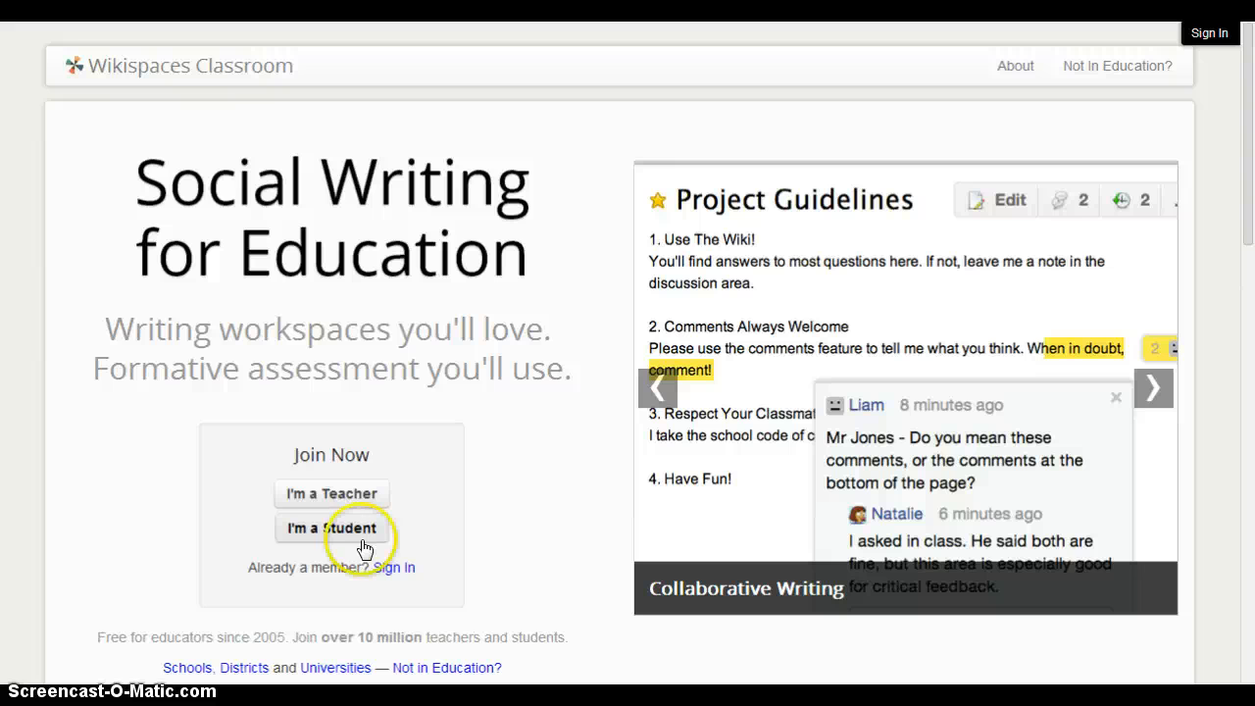
{"action": "left_click", "coordinate": [390, 566]}
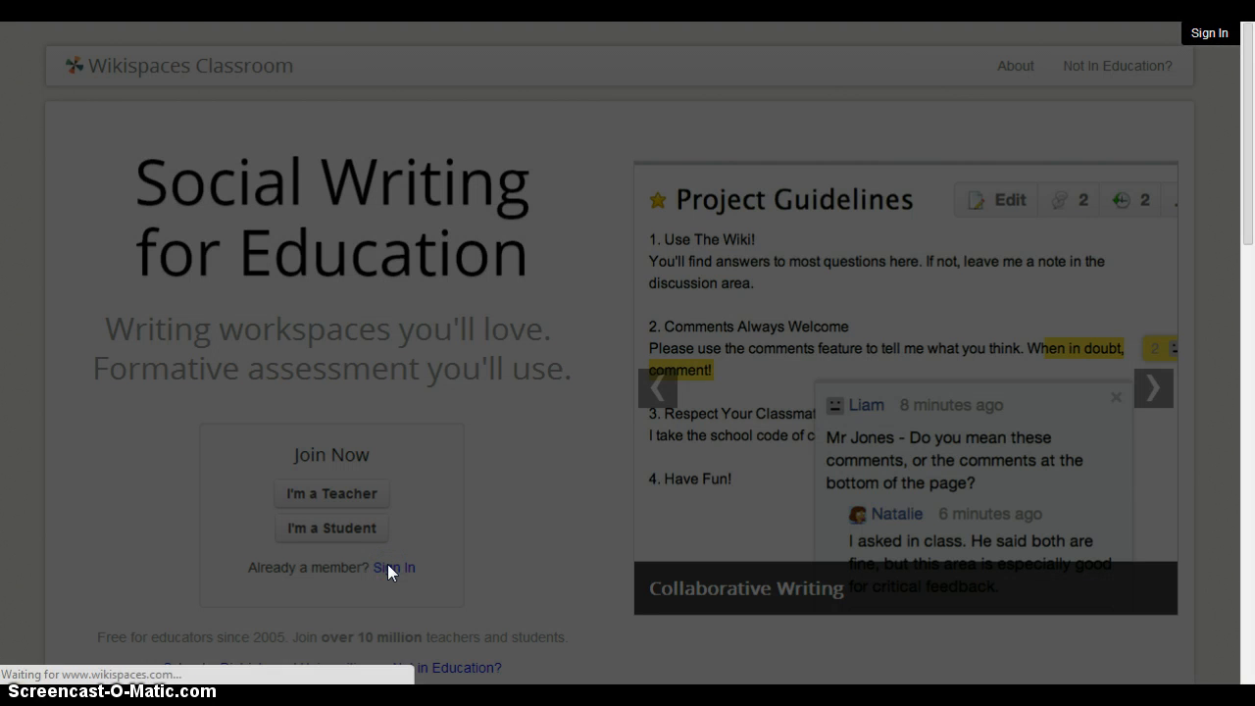
{"action": "left_click", "coordinate": [520, 250]}
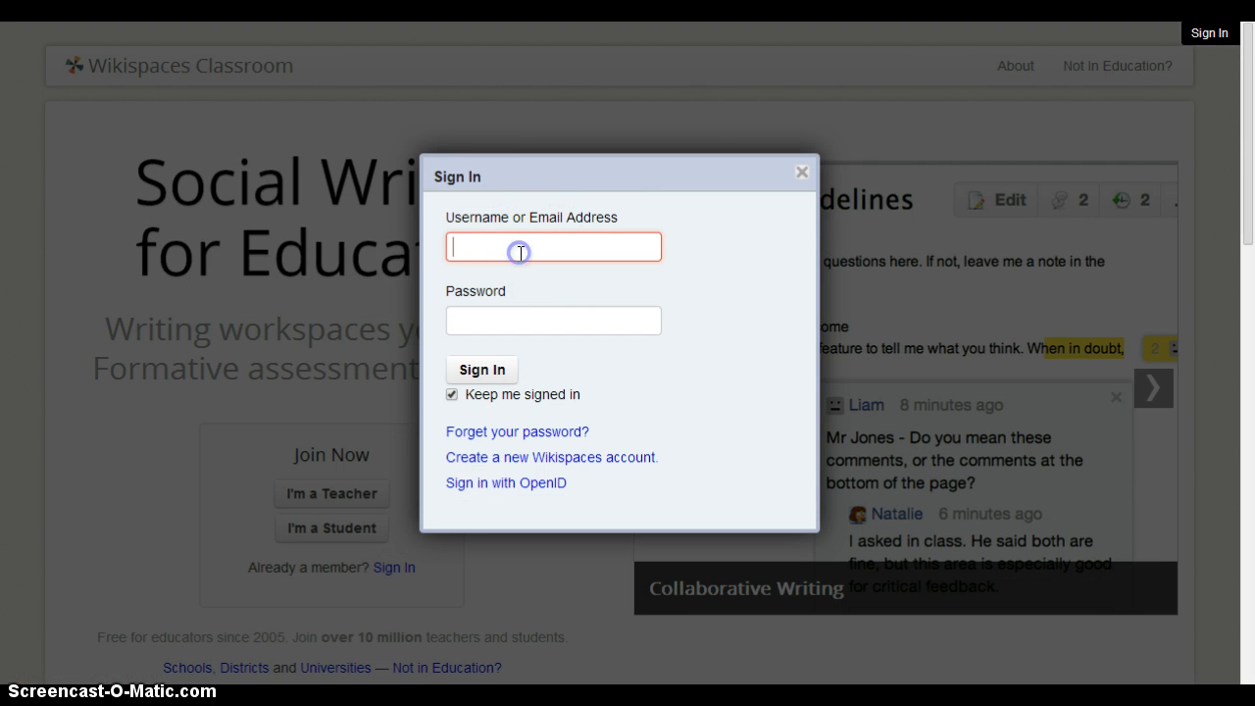
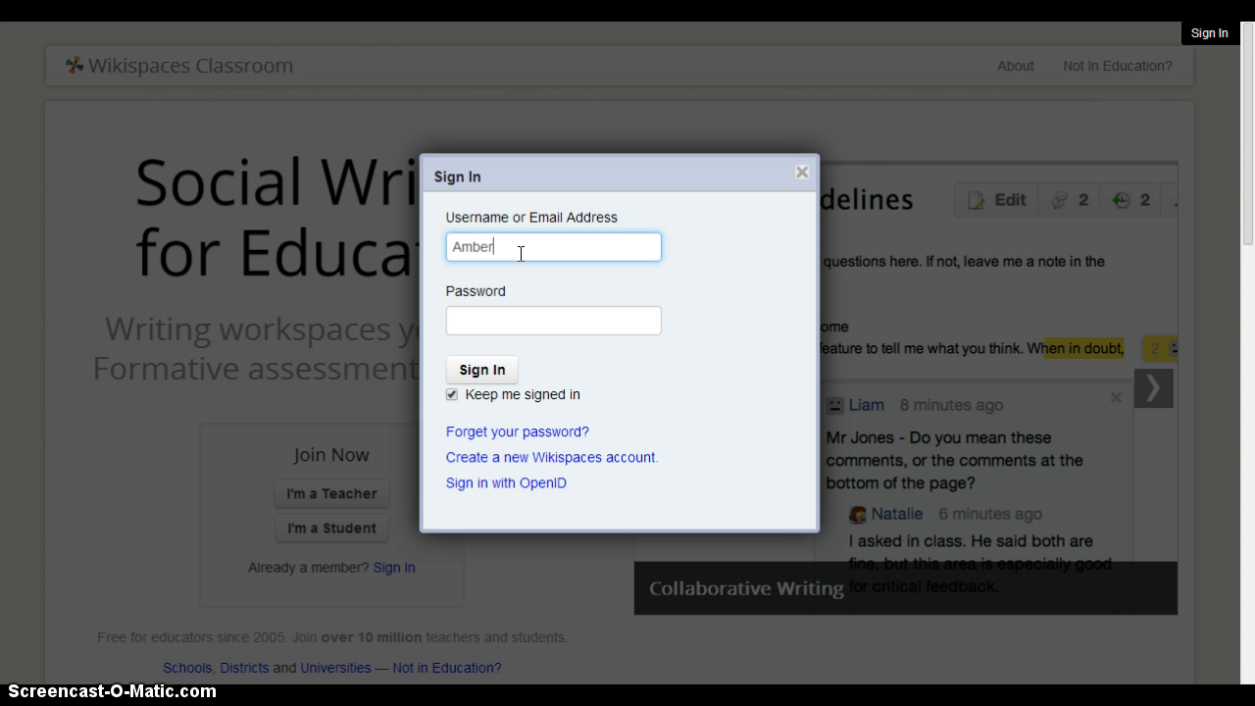
{"action": "key", "text": "Tab"}
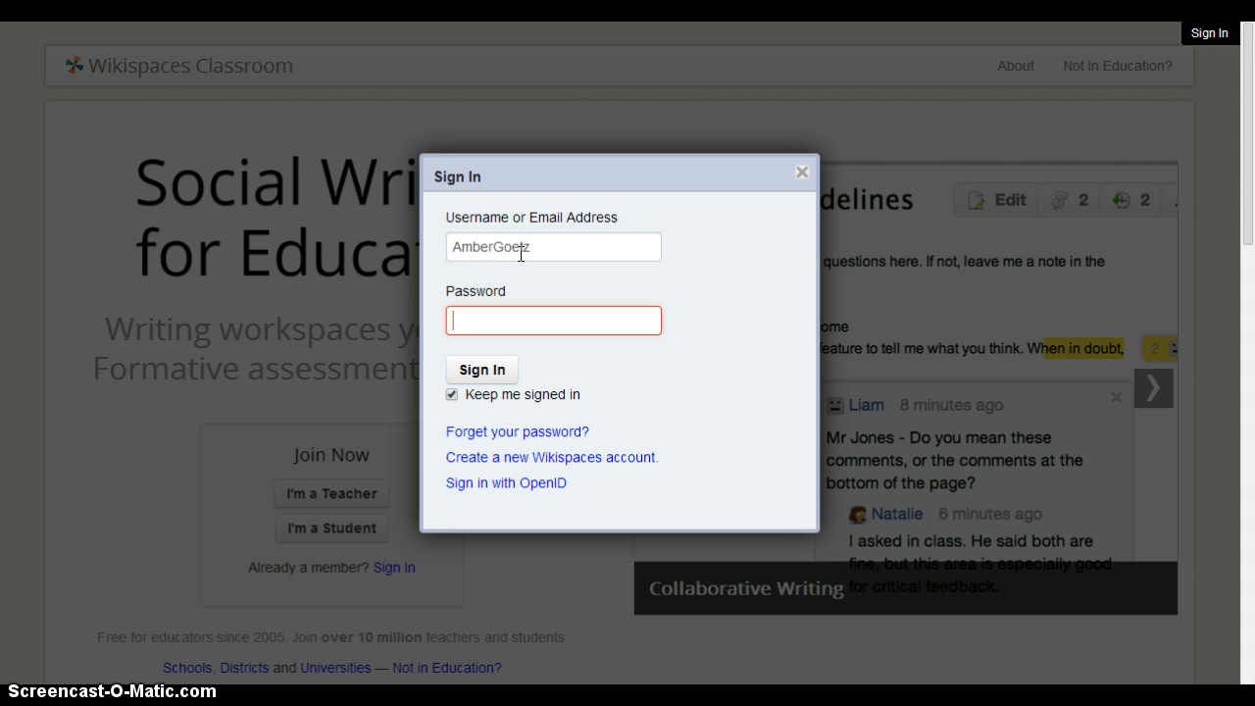
{"action": "type", "text": "********"}
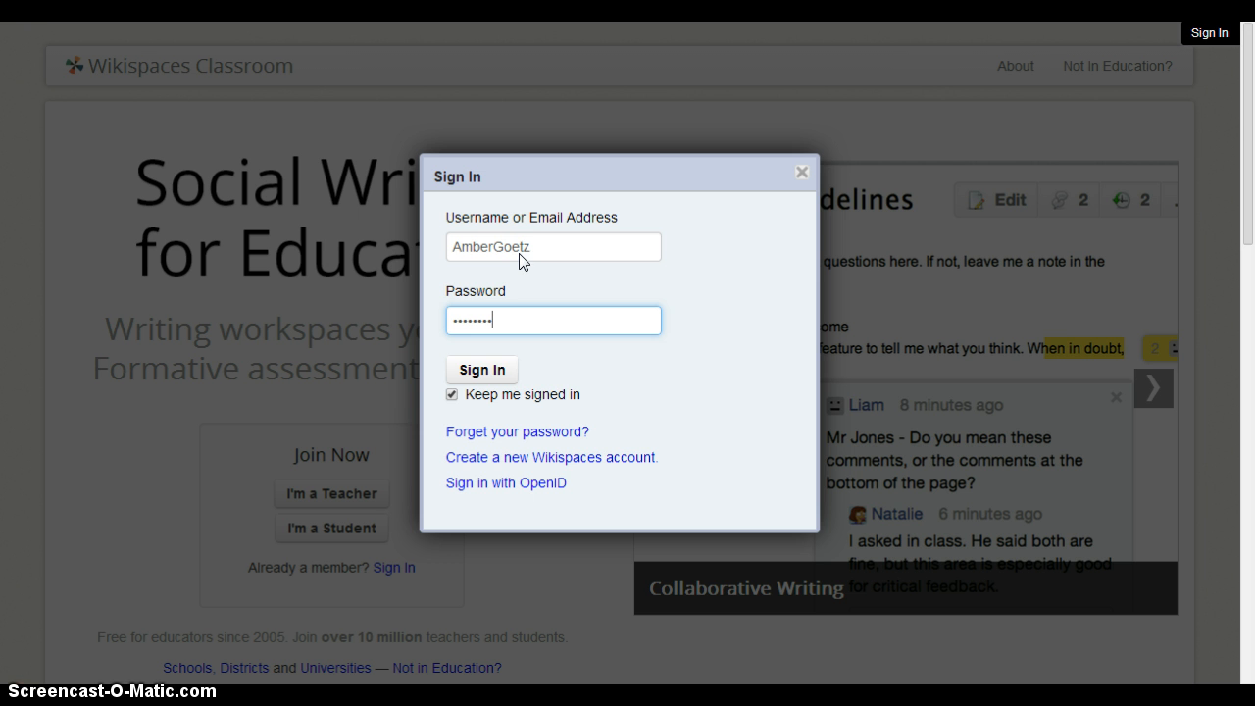
{"action": "key", "text": "Return"}
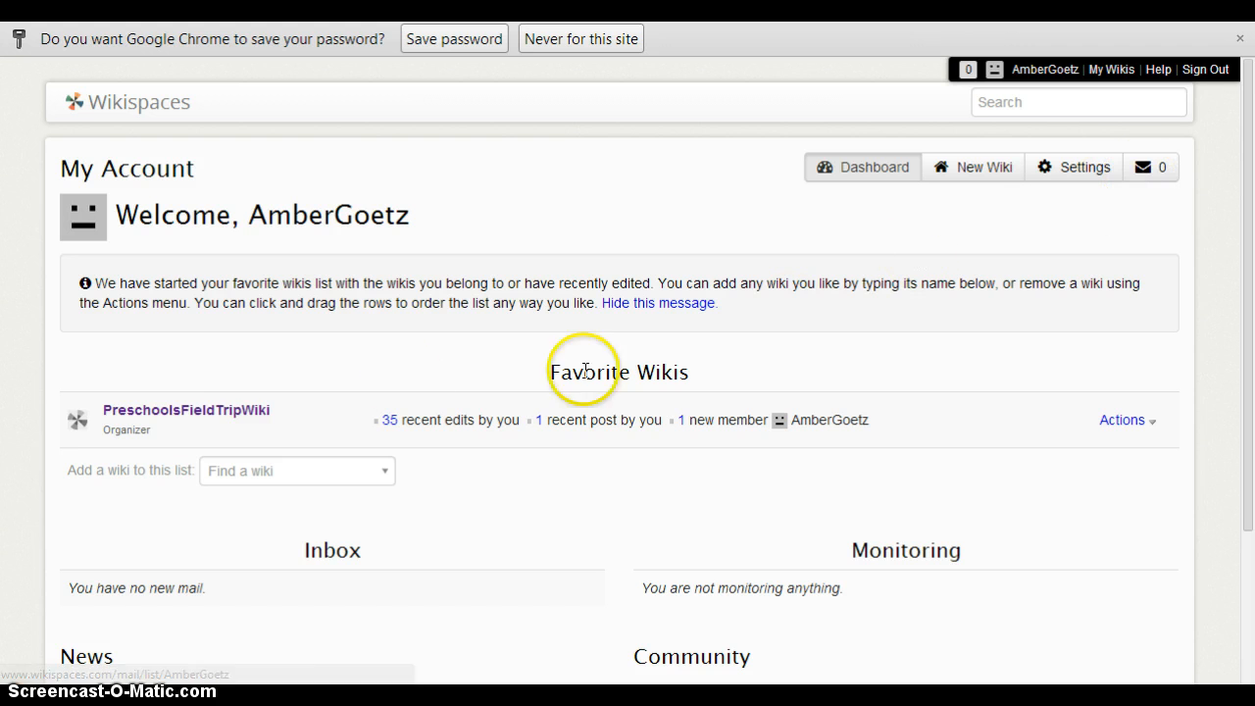
Go to the PreschoolsFieldTripWiki home page from the My Wikis list.
{"action": "left_click", "coordinate": [229, 410]}
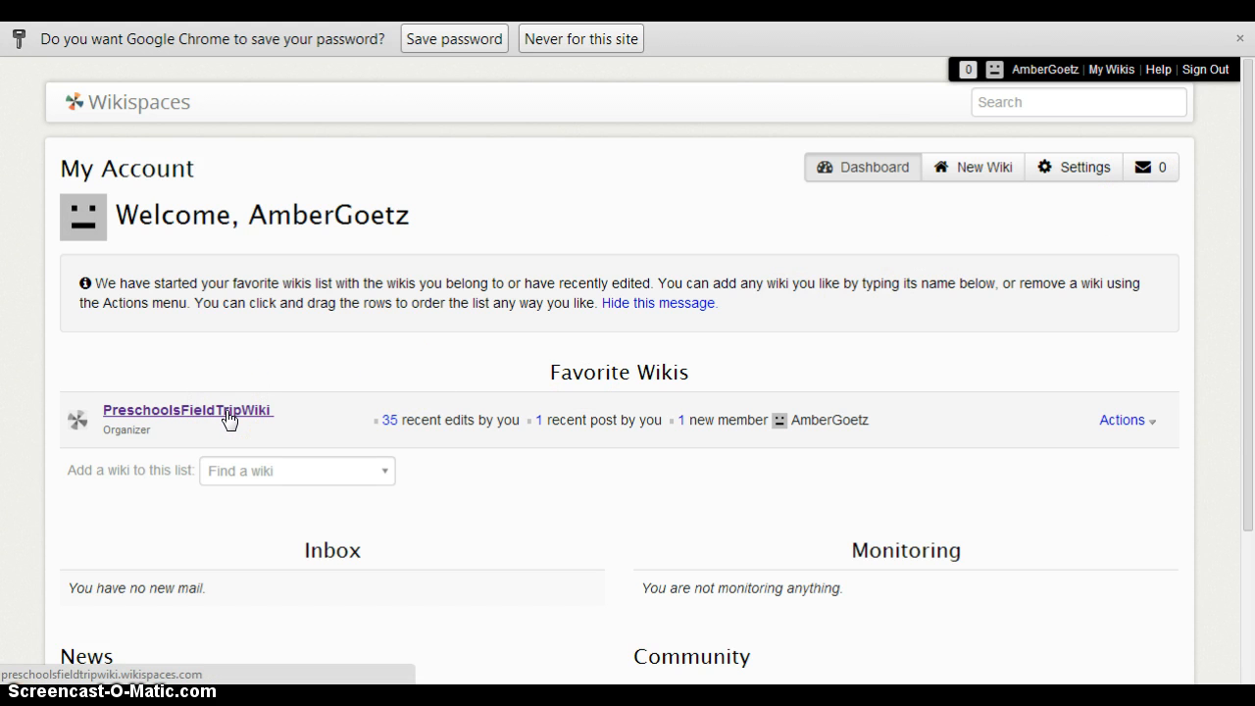
{"action": "left_click", "coordinate": [1112, 79]}
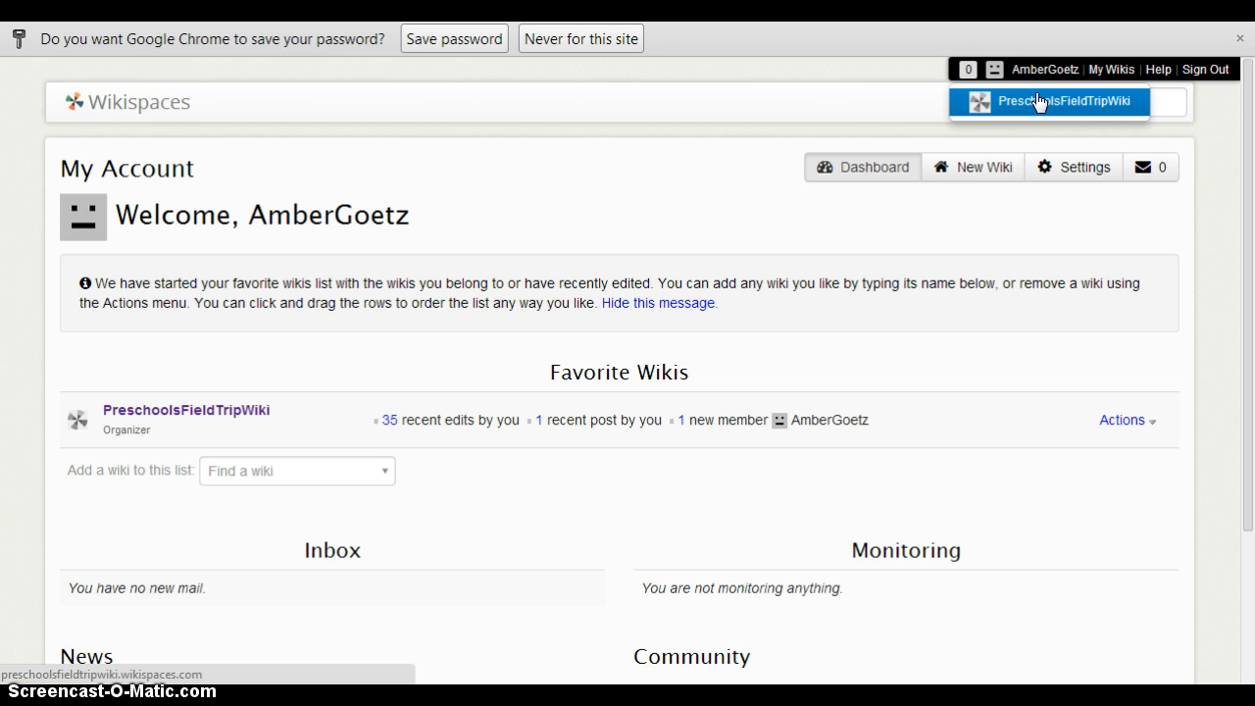
{"action": "left_click", "coordinate": [1038, 101]}
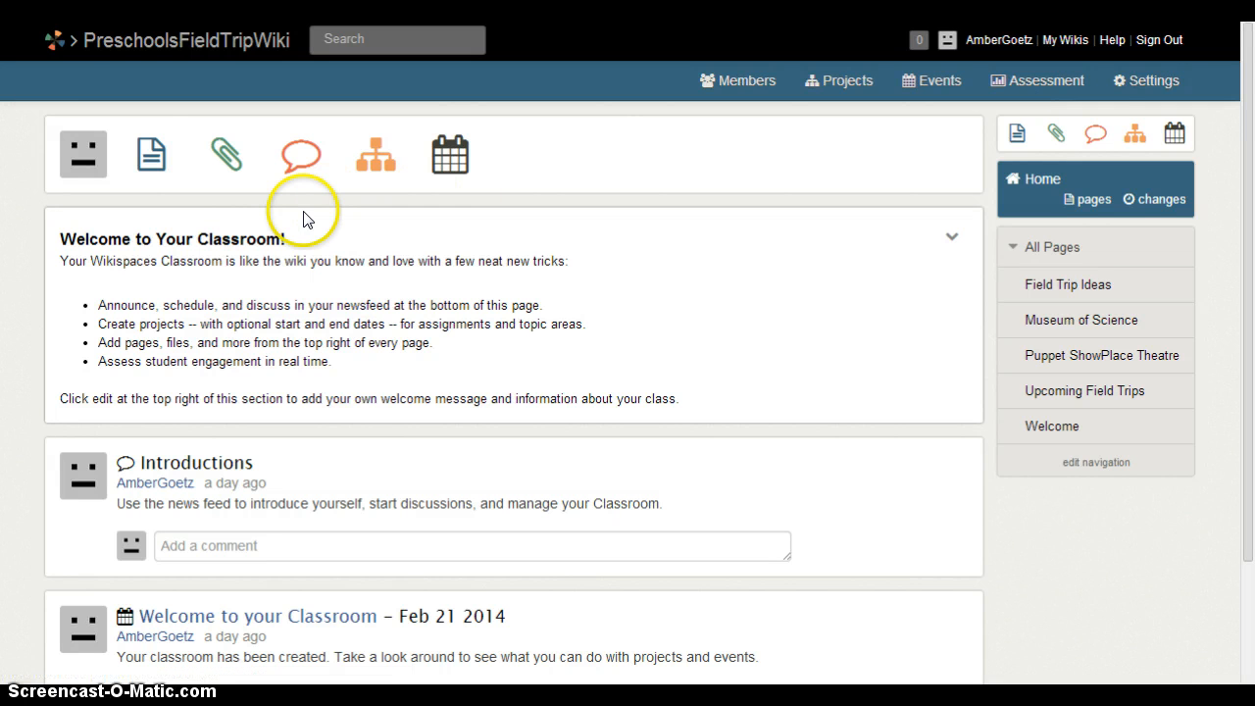
Open the Welcome page from the All Pages list in the sidebar.
{"action": "left_click", "coordinate": [154, 159]}
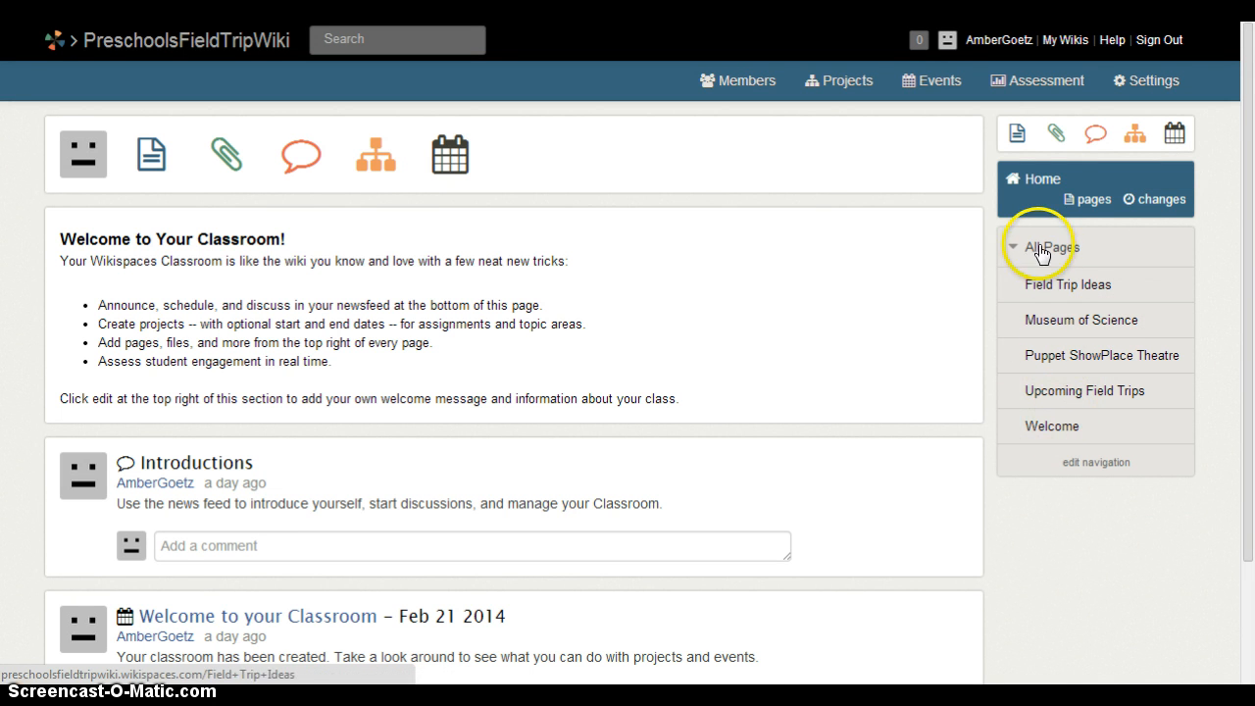
{"action": "left_click", "coordinate": [1066, 424]}
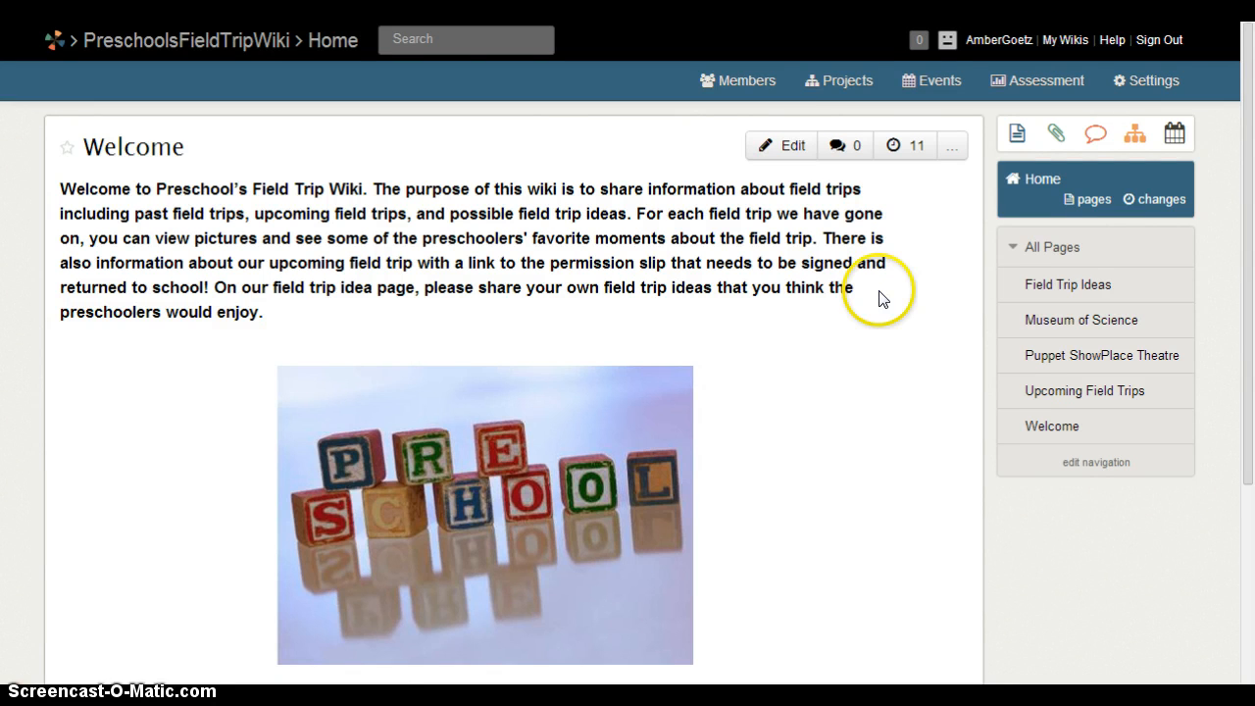
Open the Welcome page in the editor and cancel the Text Styles dialog without changes.
{"action": "left_click", "coordinate": [789, 147]}
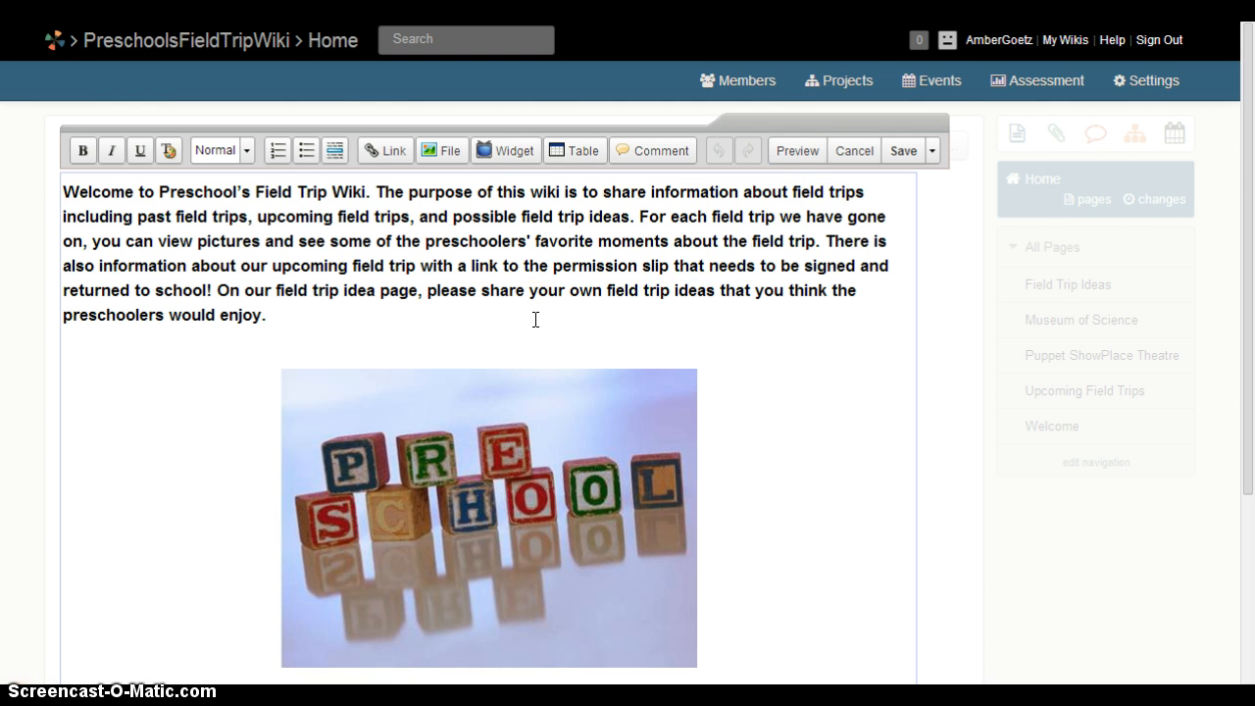
{"action": "left_click", "coordinate": [380, 314]}
{"action": "left_click", "coordinate": [378, 313]}
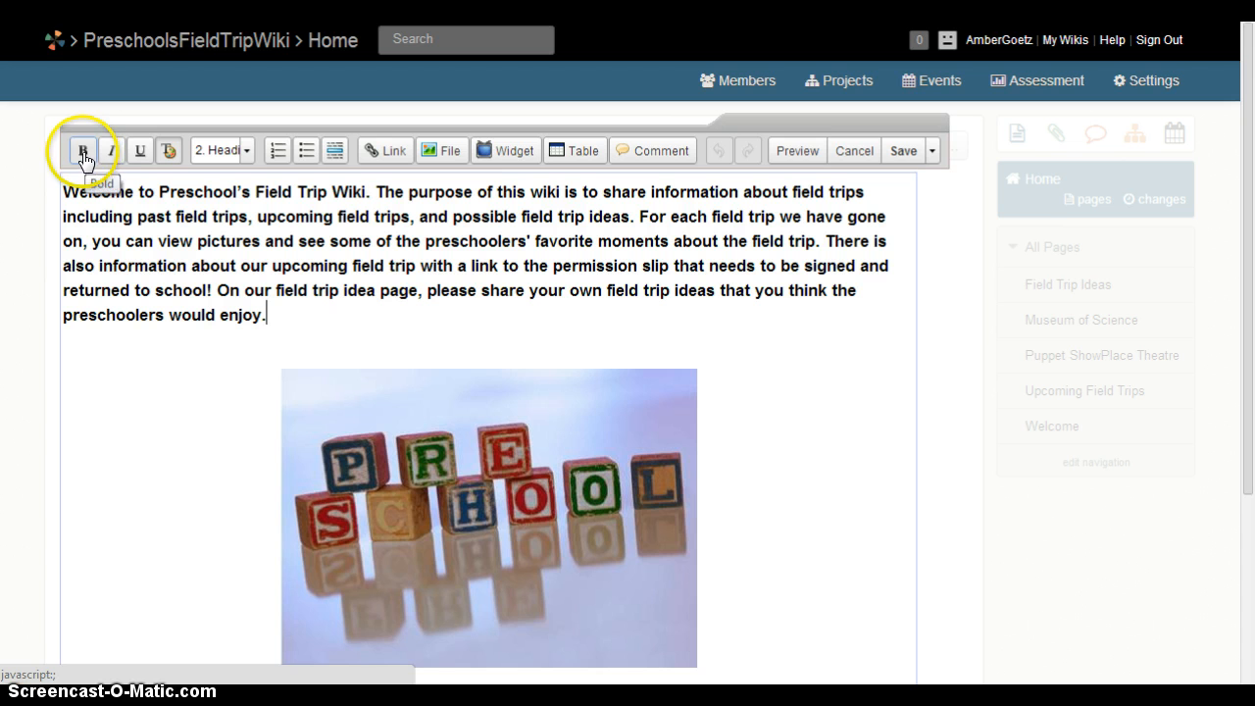
{"action": "left_click", "coordinate": [166, 154]}
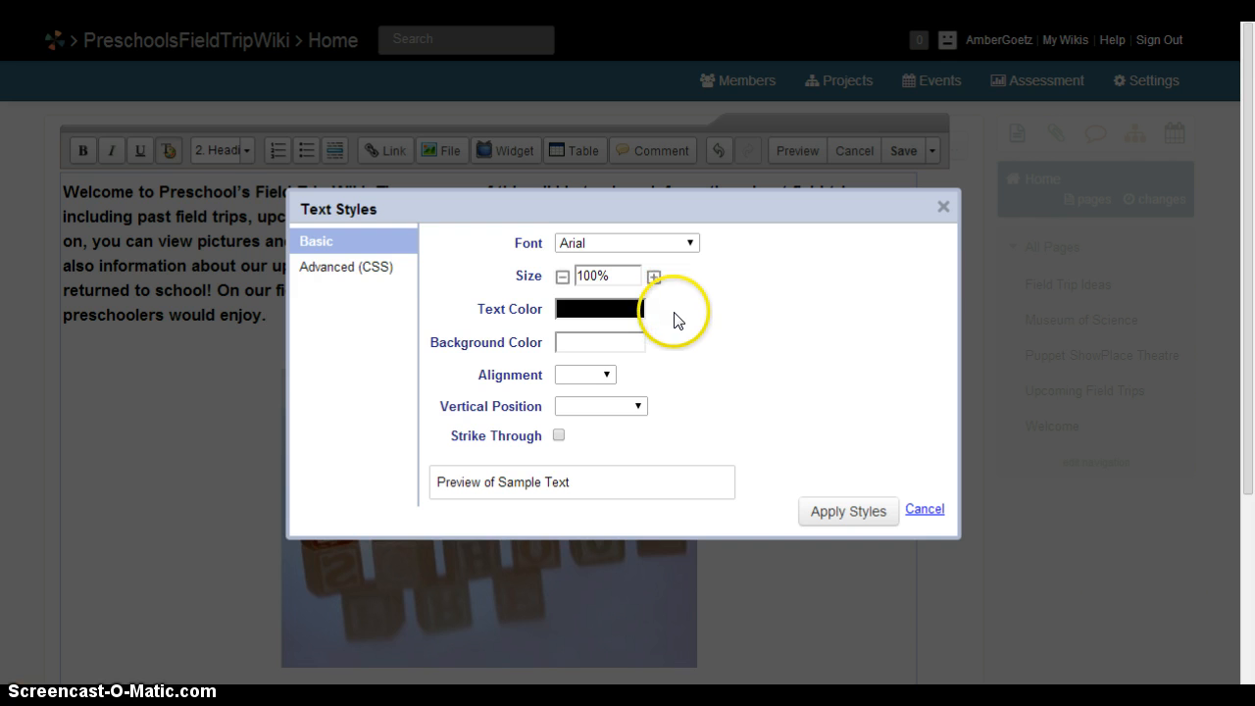
{"action": "left_click", "coordinate": [607, 375]}
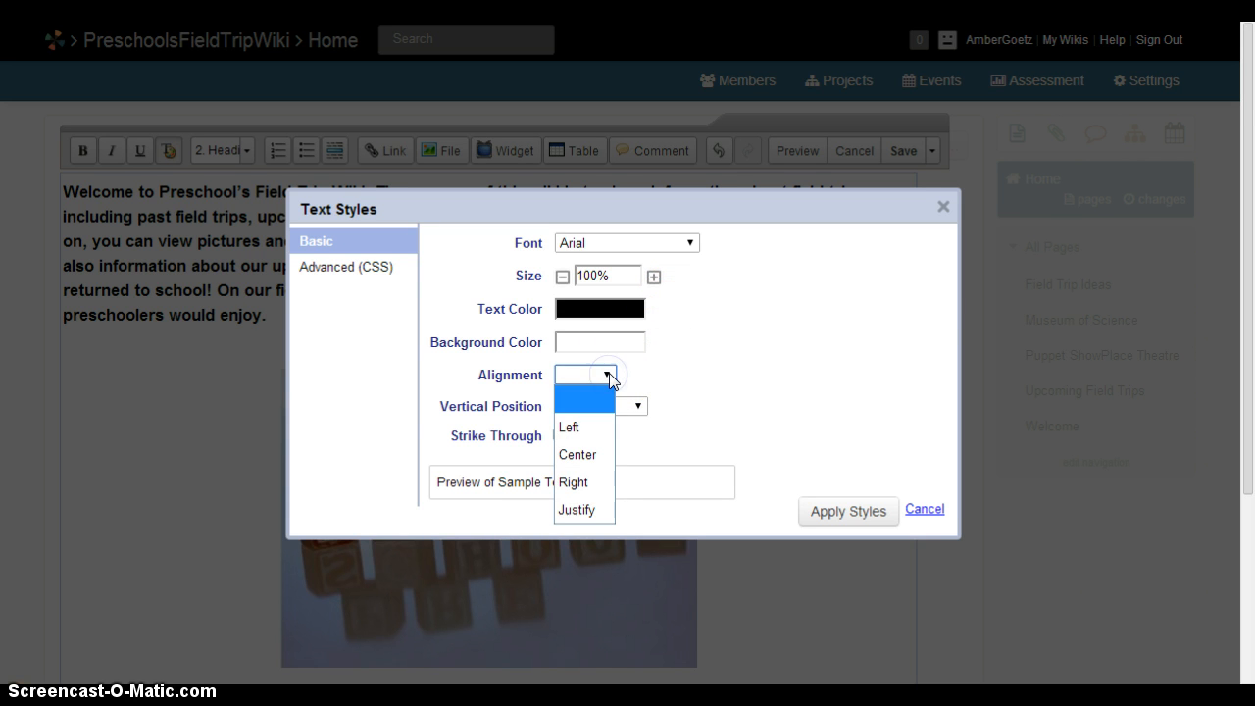
{"action": "left_click", "coordinate": [840, 453]}
{"action": "left_click", "coordinate": [922, 512]}
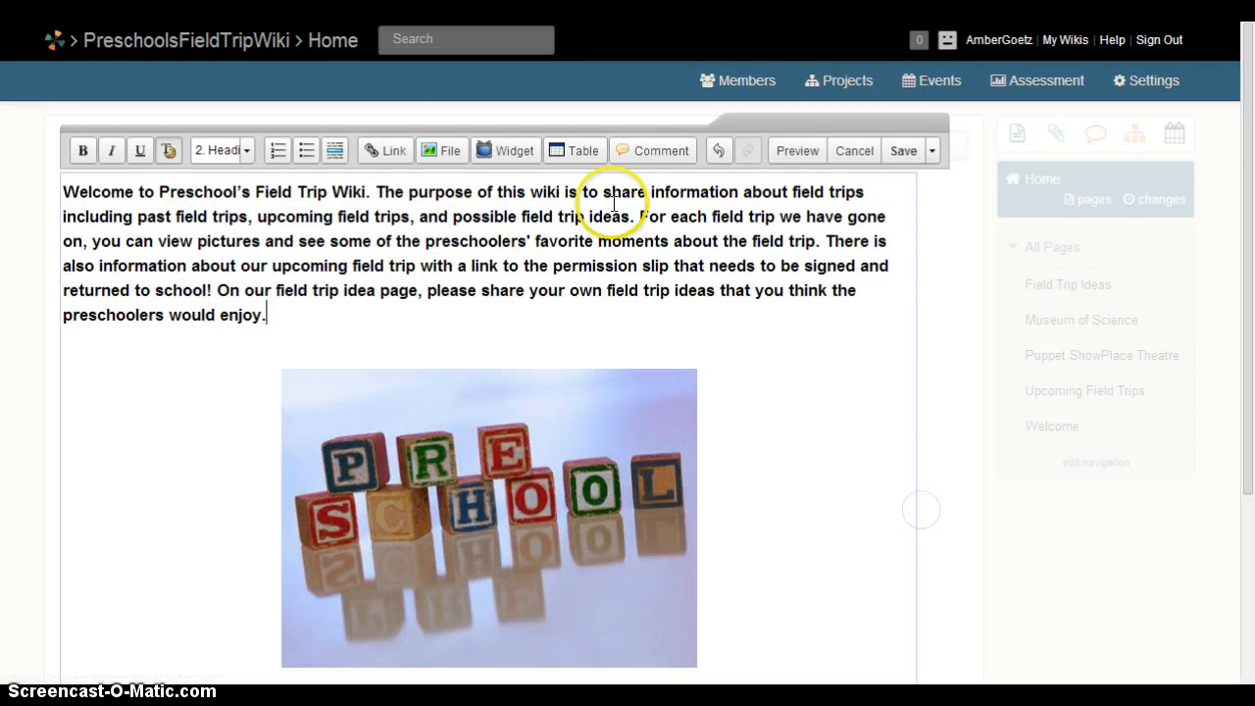
Review the heading level choices unchanged and place the cursor below the paragraph.
{"action": "left_click", "coordinate": [248, 160]}
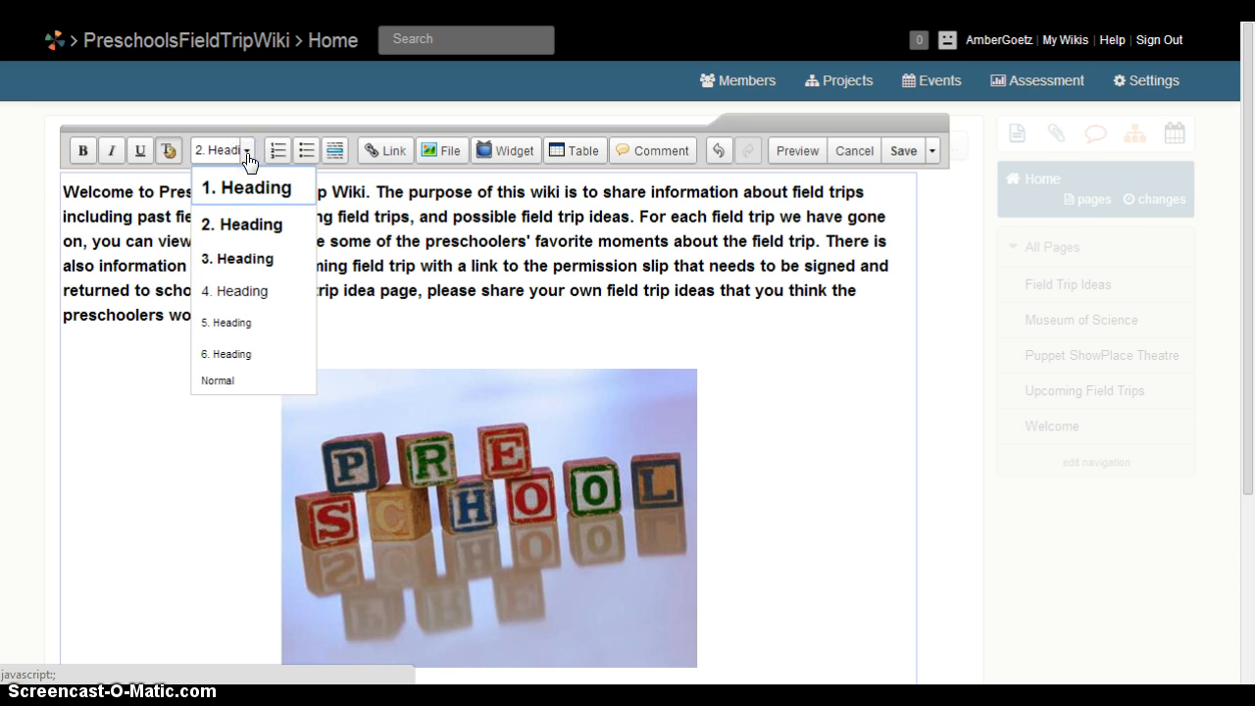
{"action": "left_click", "coordinate": [247, 152]}
{"action": "left_click", "coordinate": [294, 155]}
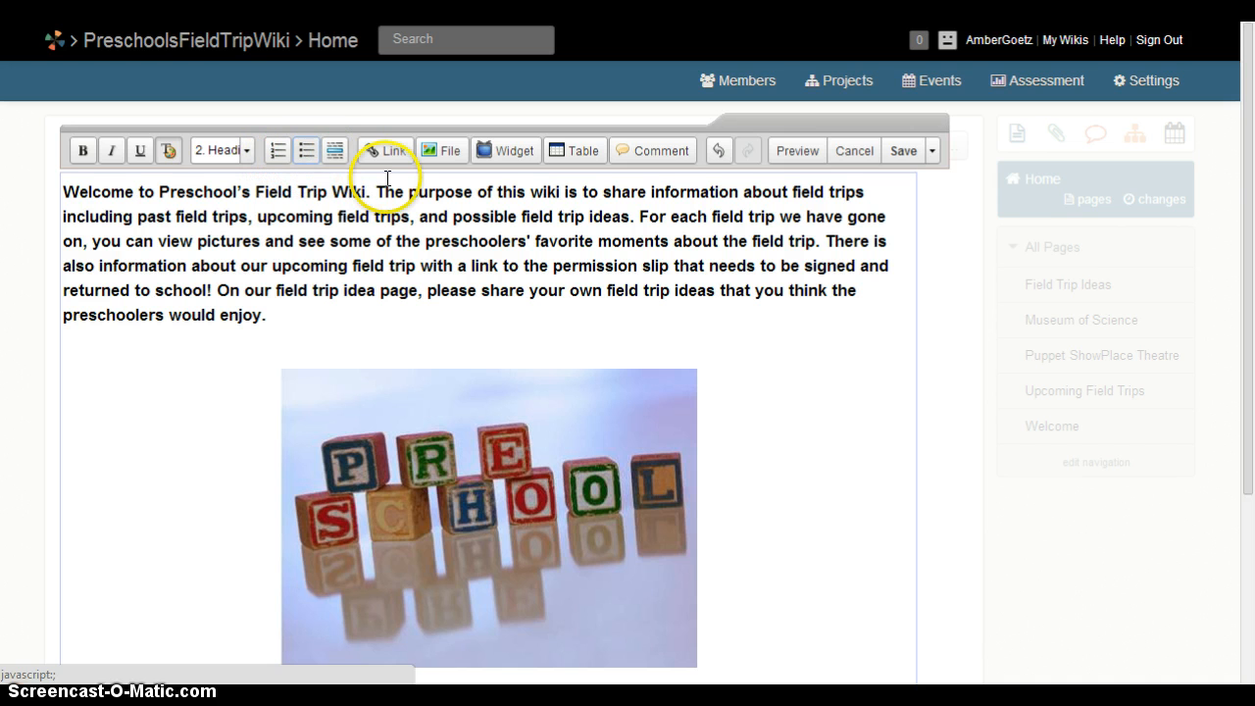
{"action": "left_click", "coordinate": [556, 333]}
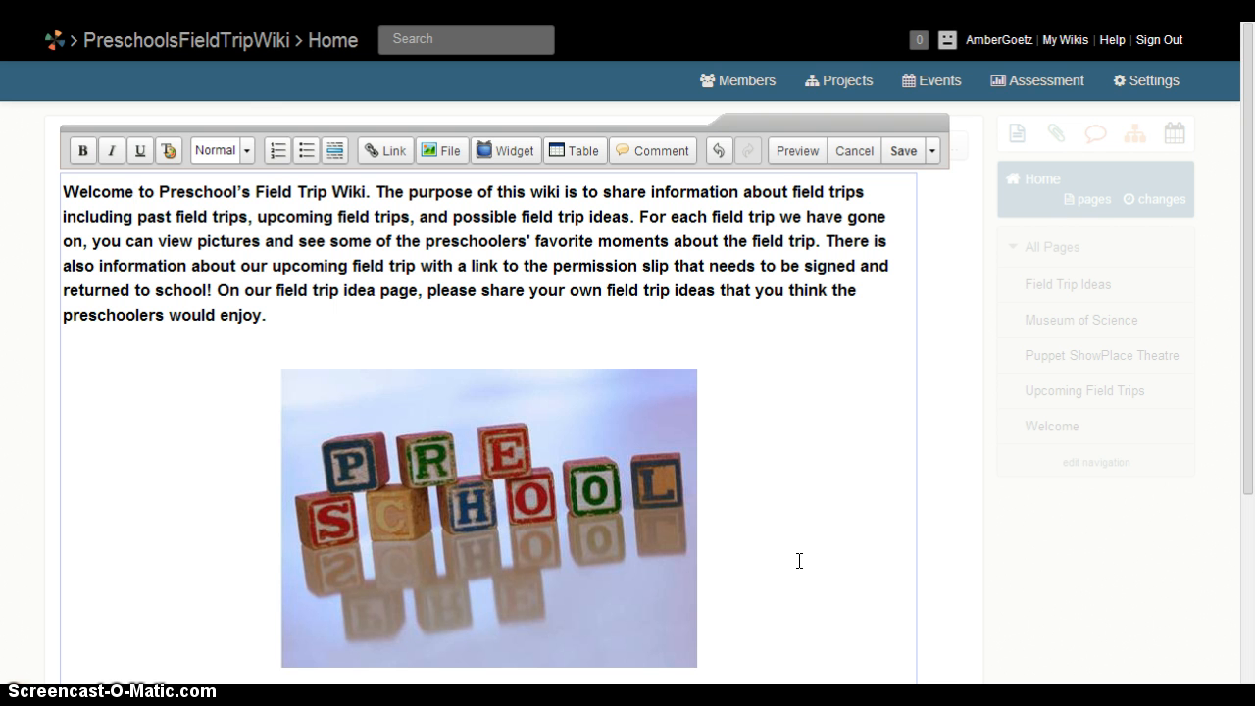
{"action": "left_click", "coordinate": [485, 347]}
{"action": "left_click", "coordinate": [449, 153]}
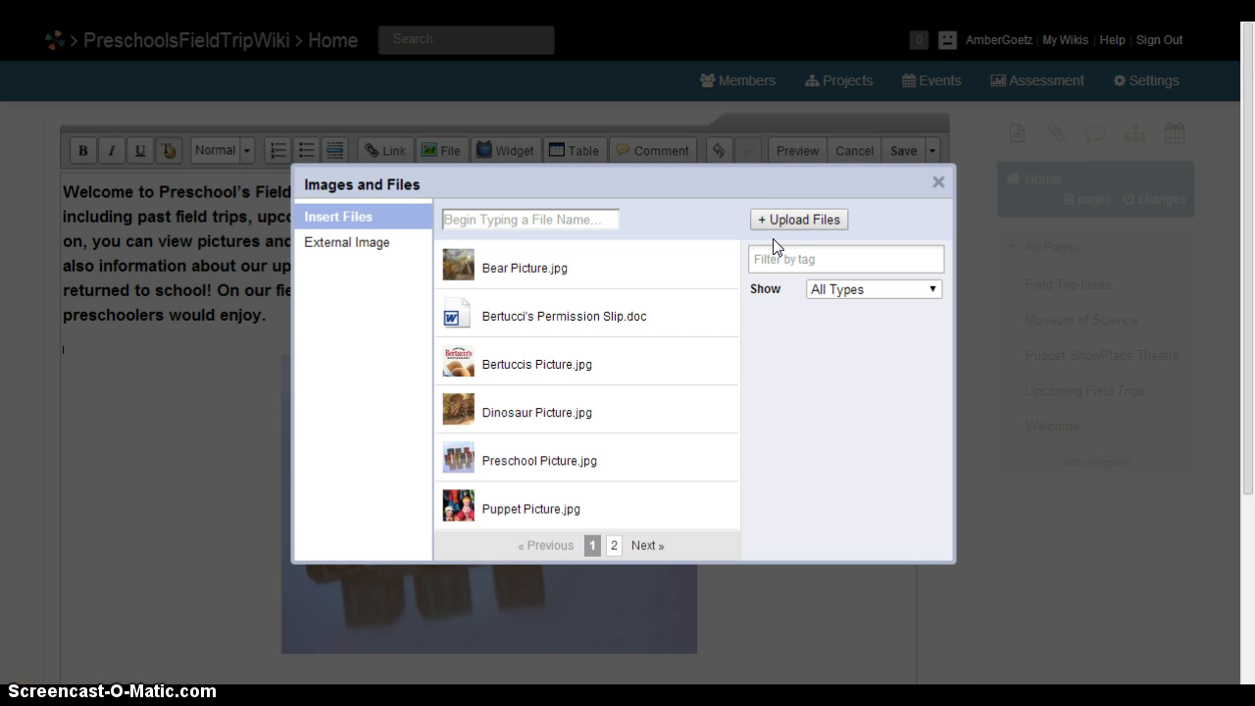
{"action": "left_click", "coordinate": [790, 218]}
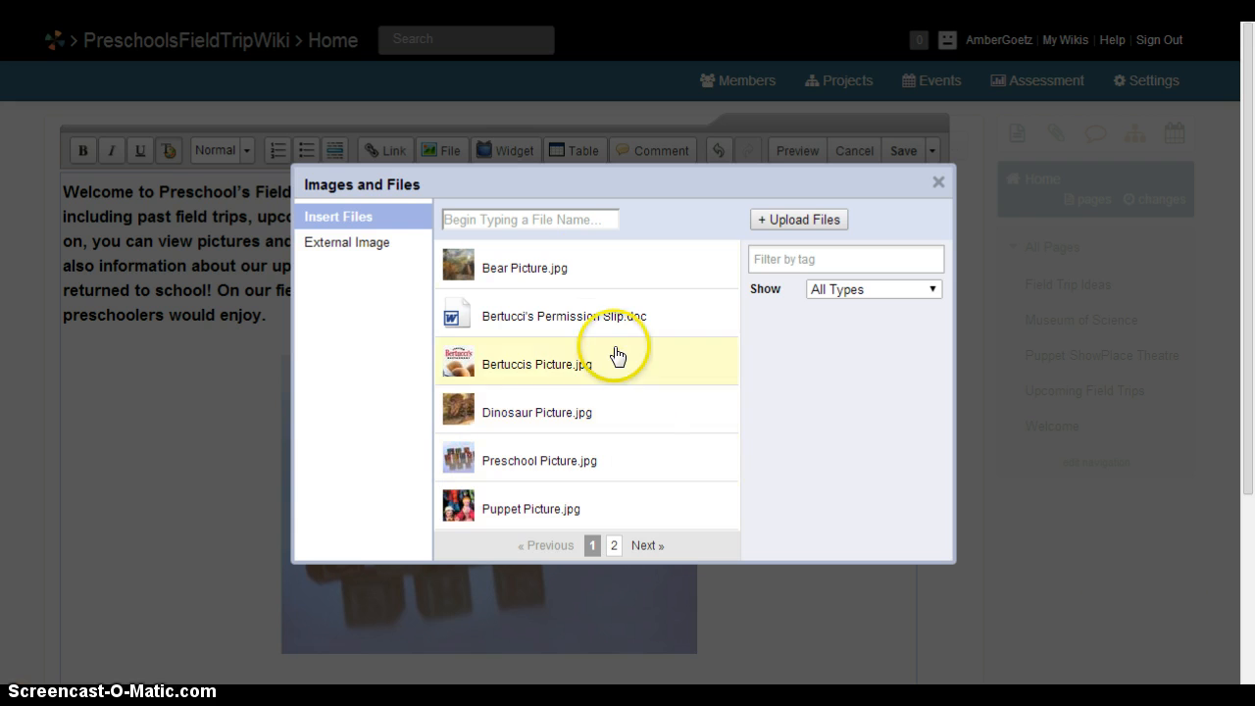
{"action": "left_click", "coordinate": [938, 184]}
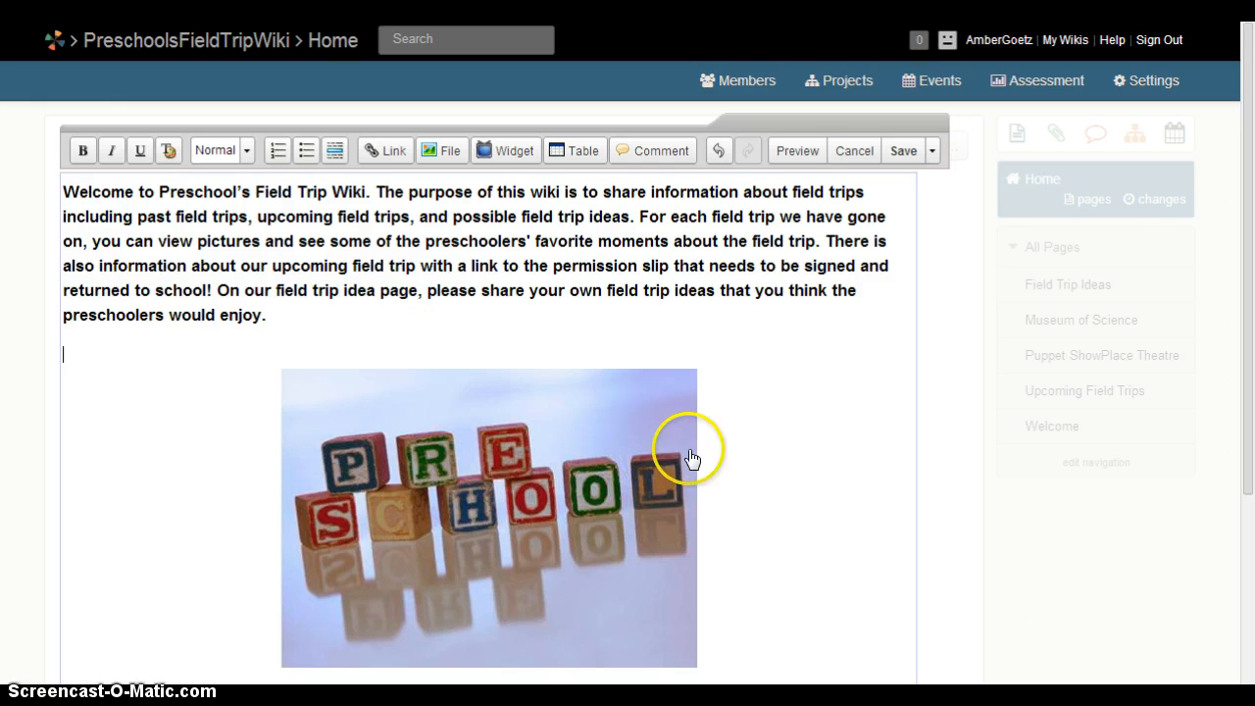
{"action": "left_click", "coordinate": [563, 420]}
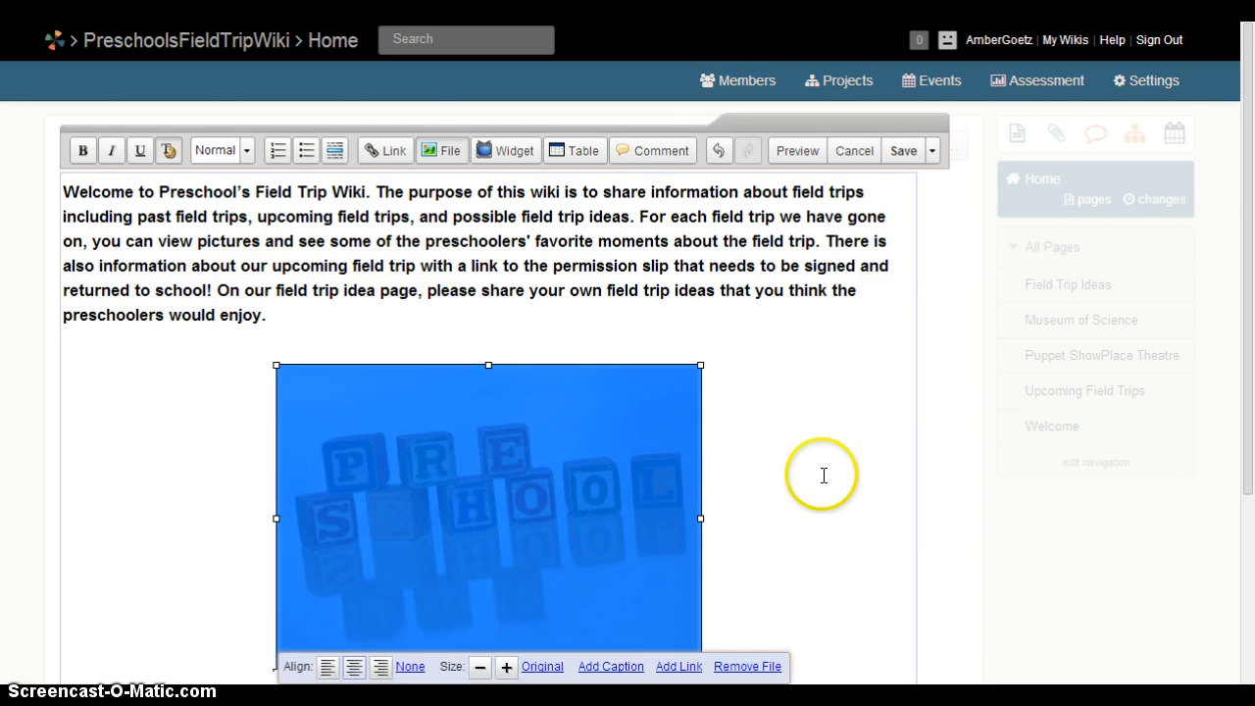
{"action": "scroll", "coordinate": [835, 471], "scroll_direction": "down", "scroll_amount": 1}
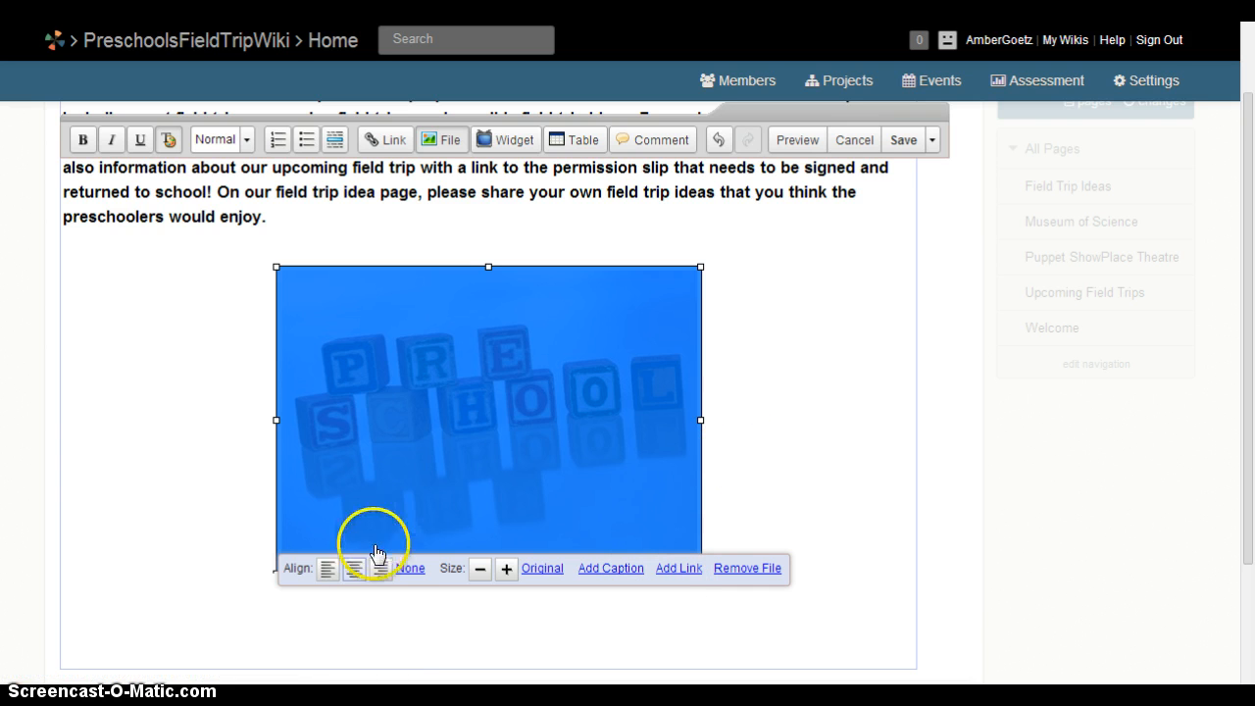
{"action": "left_click", "coordinate": [330, 575]}
{"action": "left_click", "coordinate": [356, 578]}
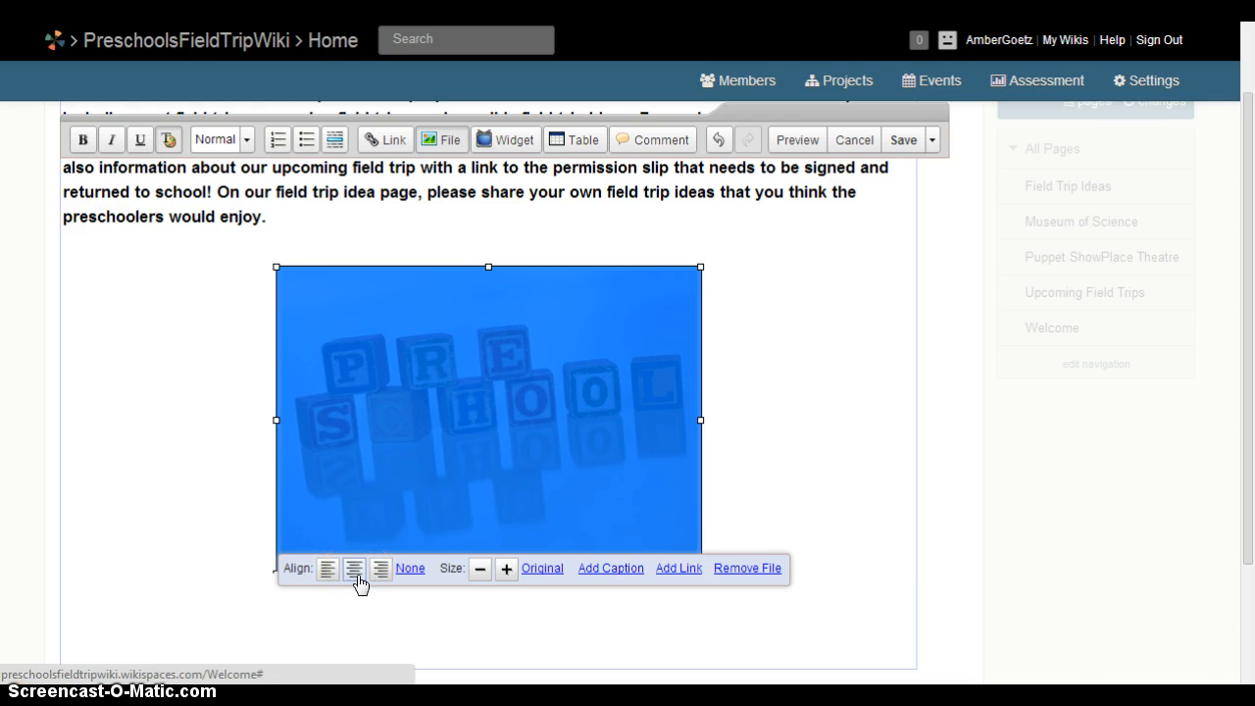
{"action": "left_click", "coordinate": [809, 369]}
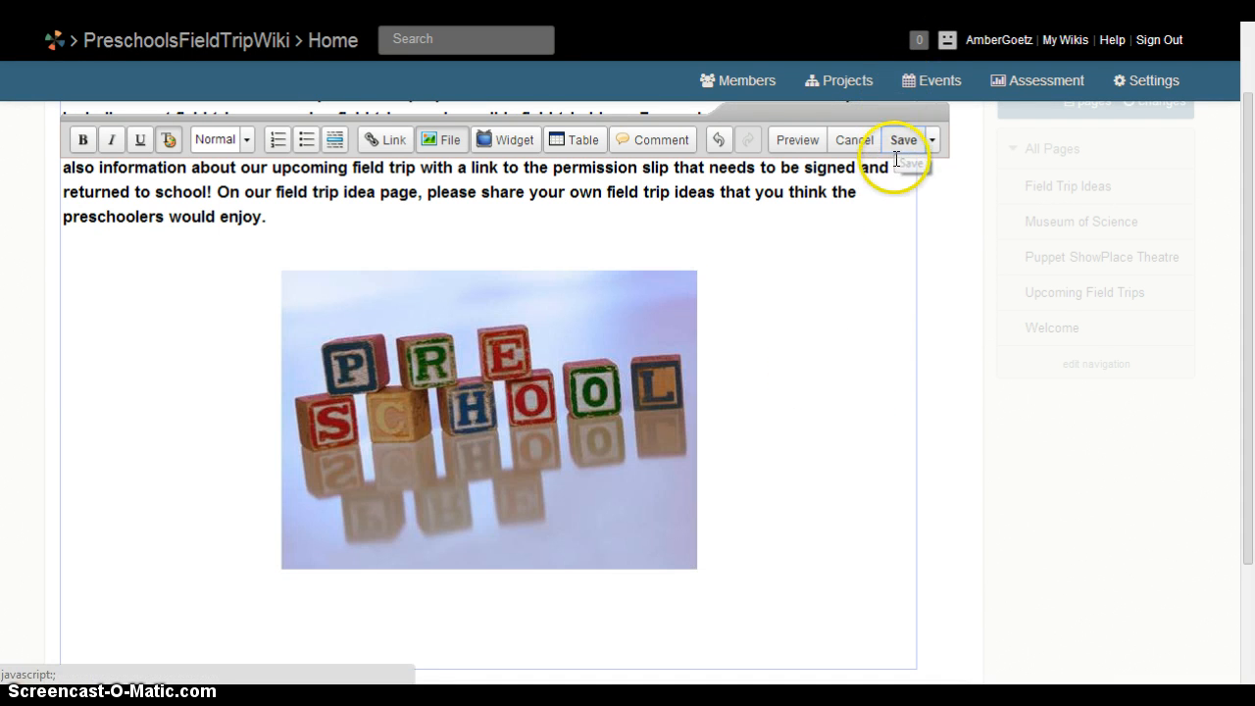
{"action": "scroll", "coordinate": [858, 441], "scroll_direction": "up", "scroll_amount": 1}
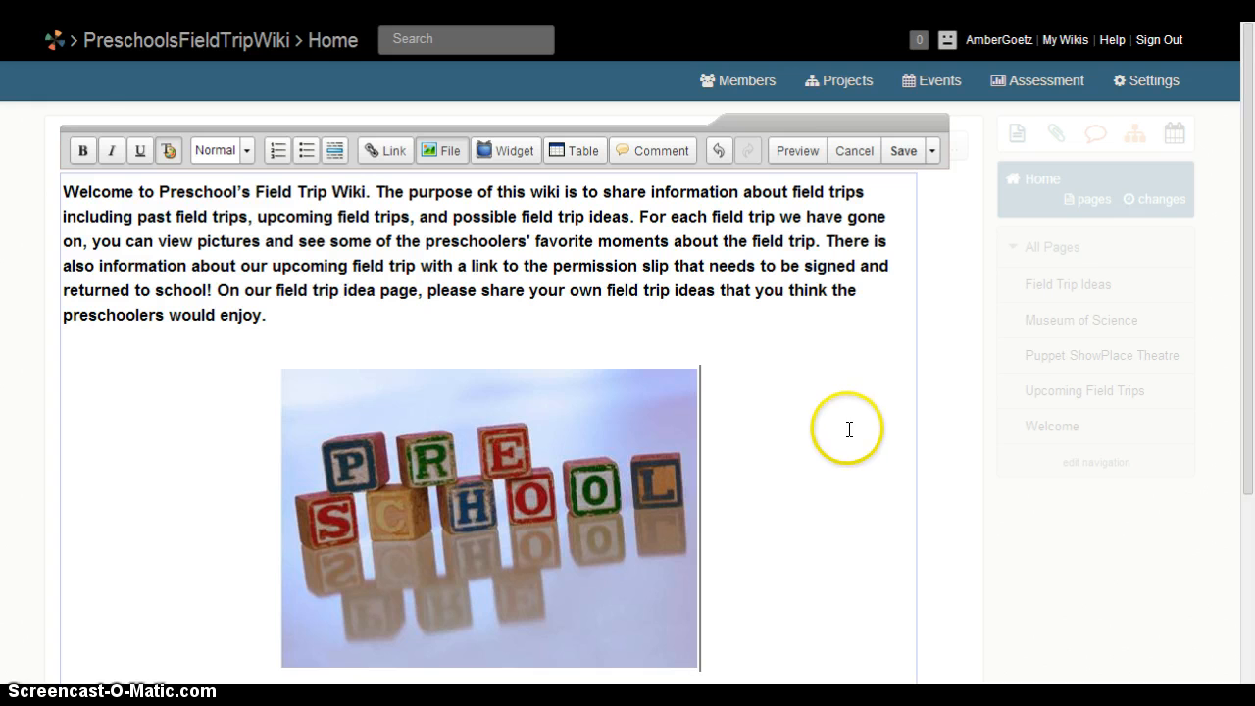
Save the Welcome page and show the Museum of Science page from its top.
{"action": "left_click", "coordinate": [899, 155]}
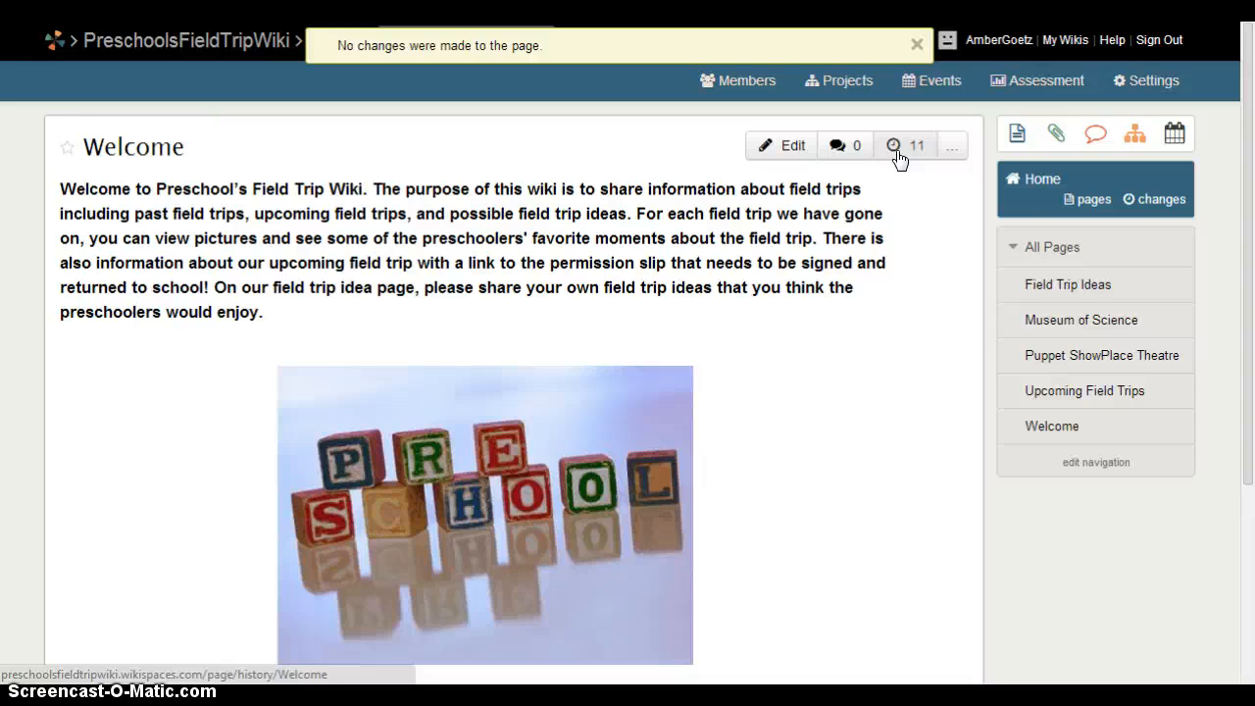
{"action": "left_click", "coordinate": [1079, 327]}
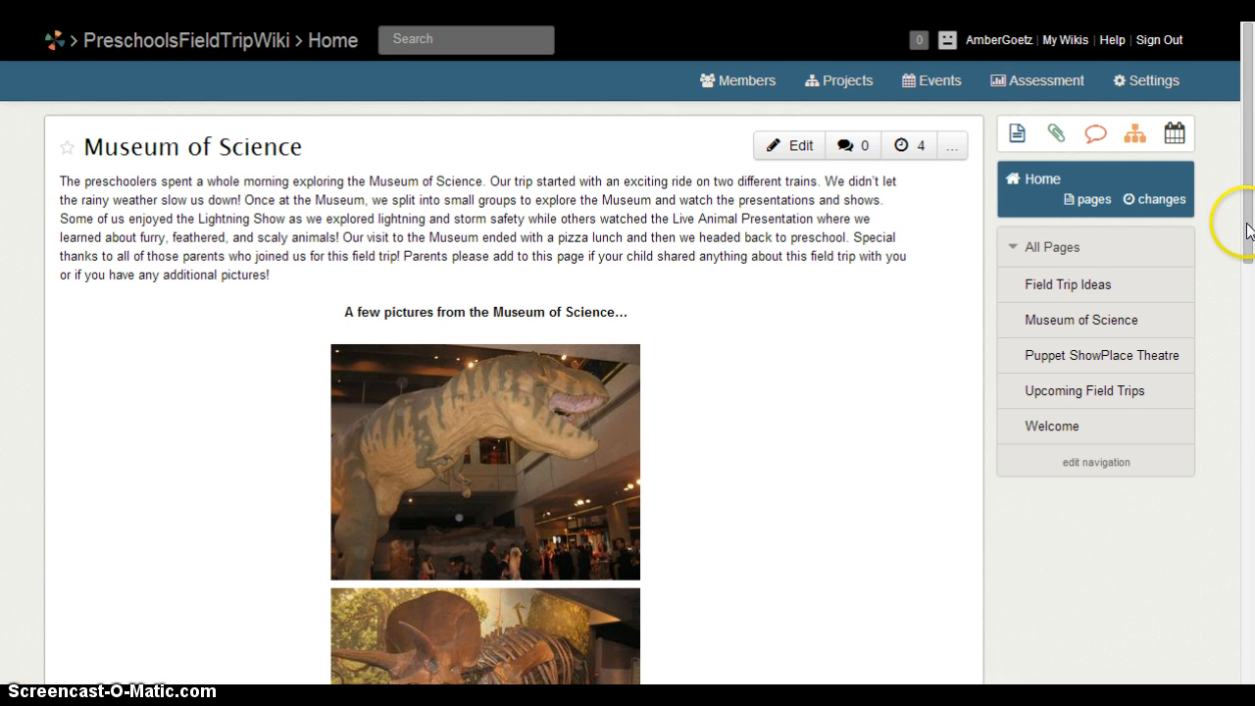
{"action": "left_click_drag", "start_coordinate": [1247, 229], "coordinate": [1247, 188]}
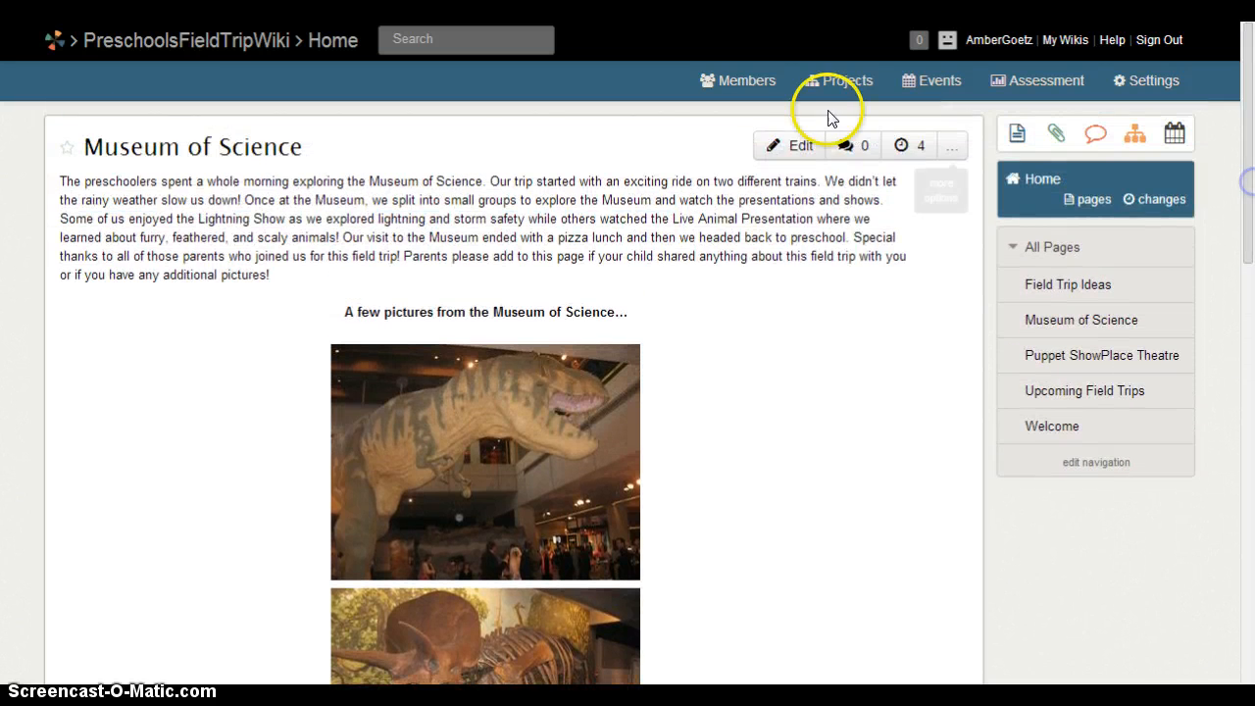
Edit the Museum of Science page, viewing the Images and Files list and closing it unchanged.
{"action": "left_click", "coordinate": [797, 147]}
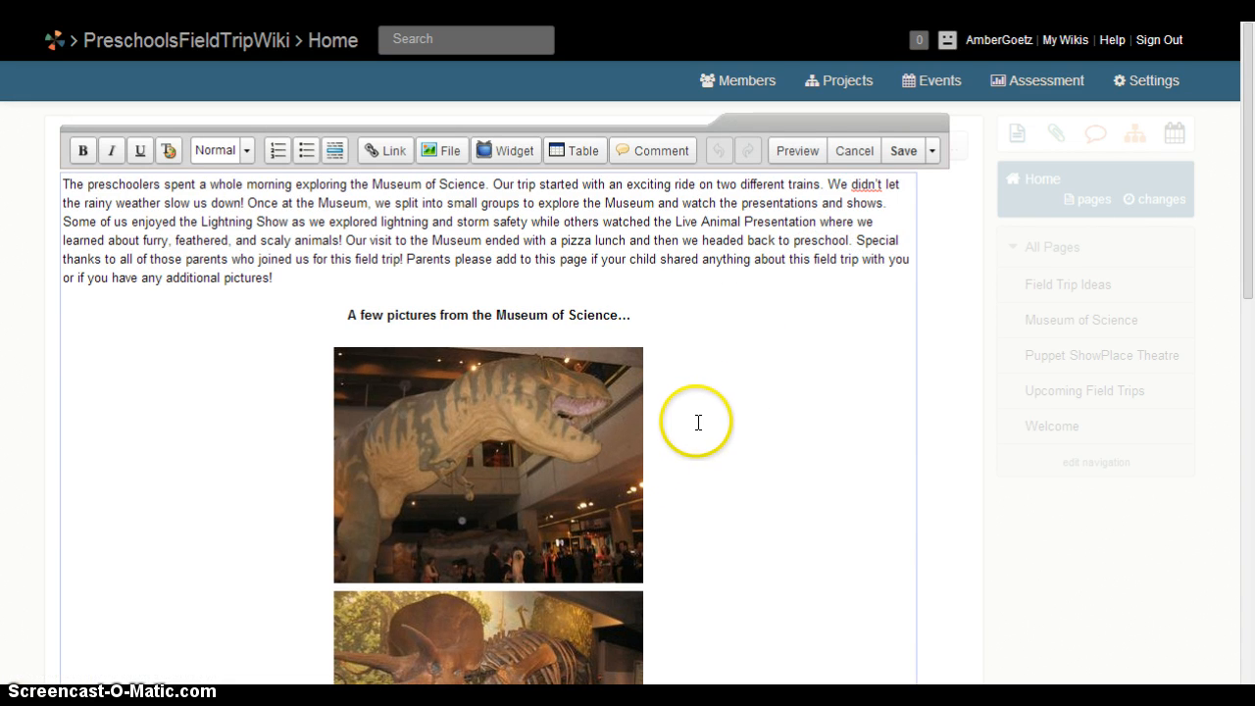
{"action": "left_click", "coordinate": [344, 326]}
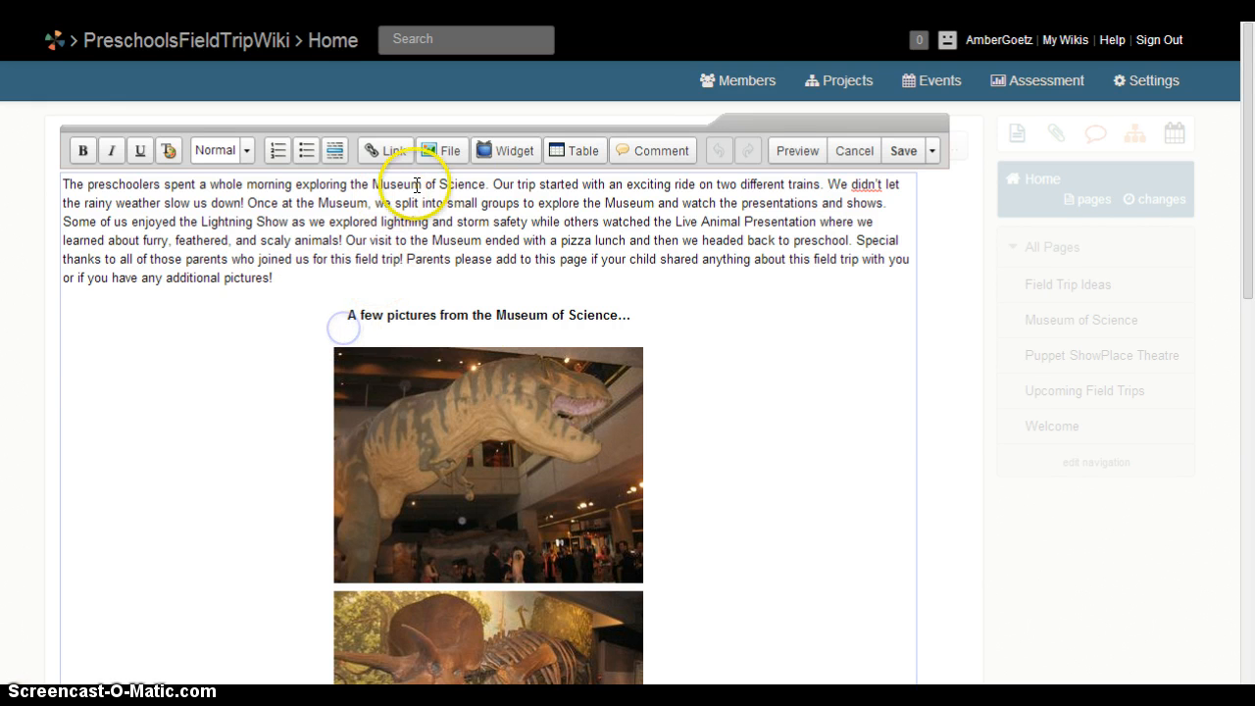
{"action": "left_click", "coordinate": [444, 150]}
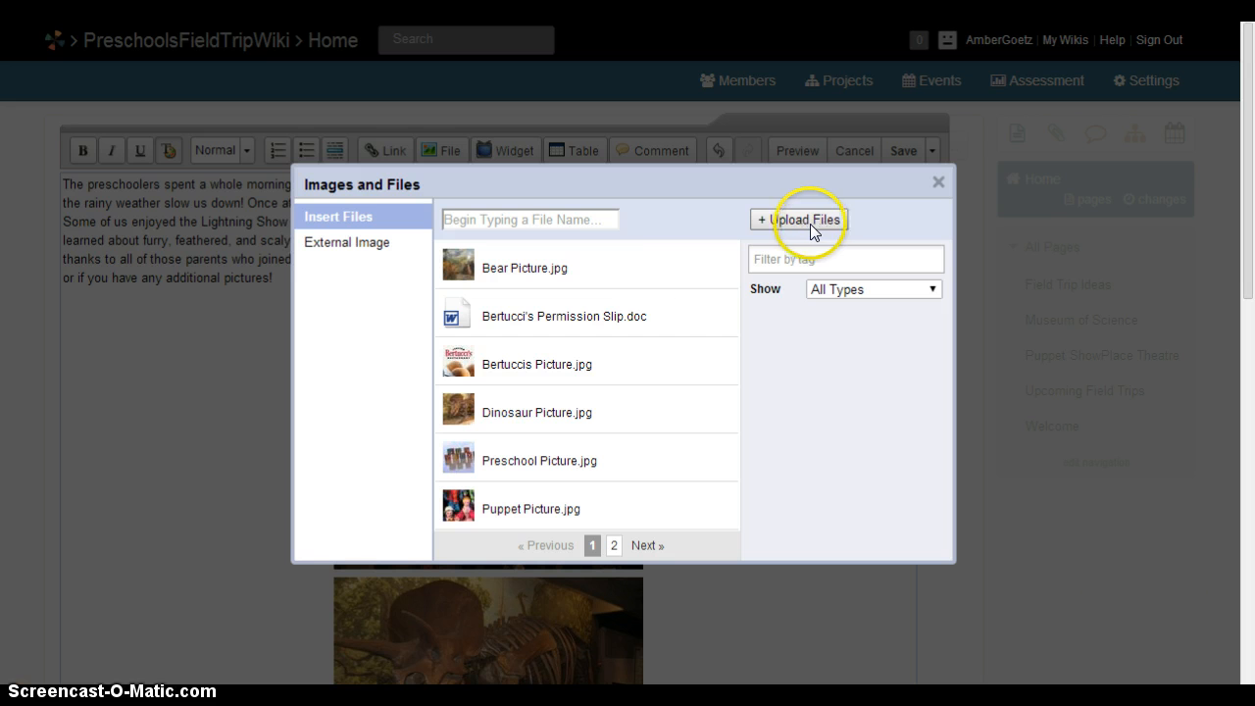
{"action": "left_click", "coordinate": [937, 183]}
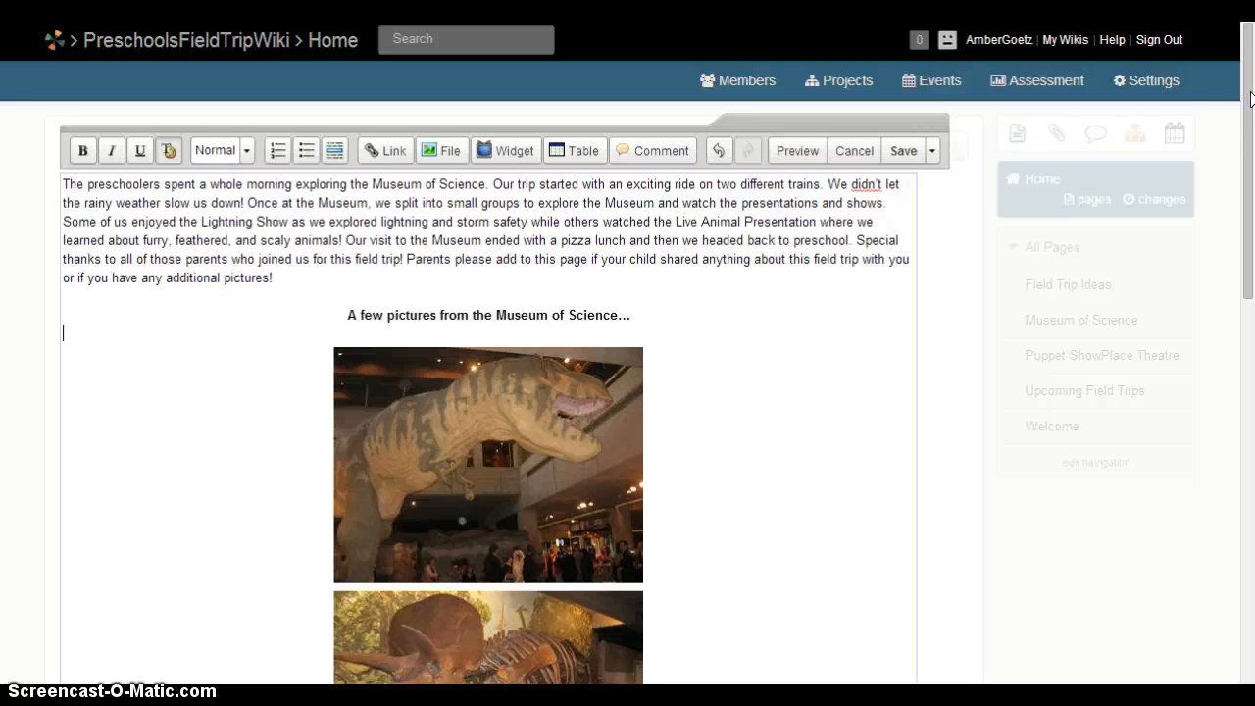
Add the quote “Can we go back to the Museum of Science?” after 'The bear was scary.' and save.
{"action": "left_click_drag", "start_coordinate": [1241, 85], "coordinate": [1216, 401]}
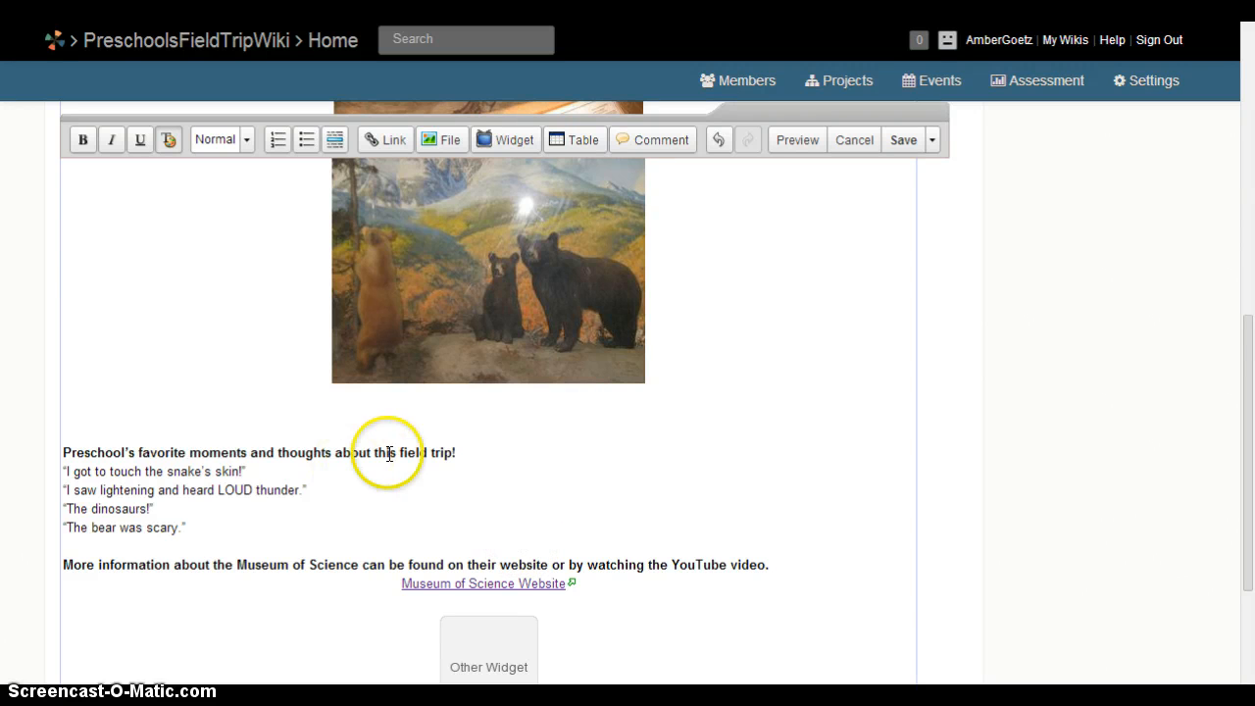
{"action": "left_click", "coordinate": [482, 449]}
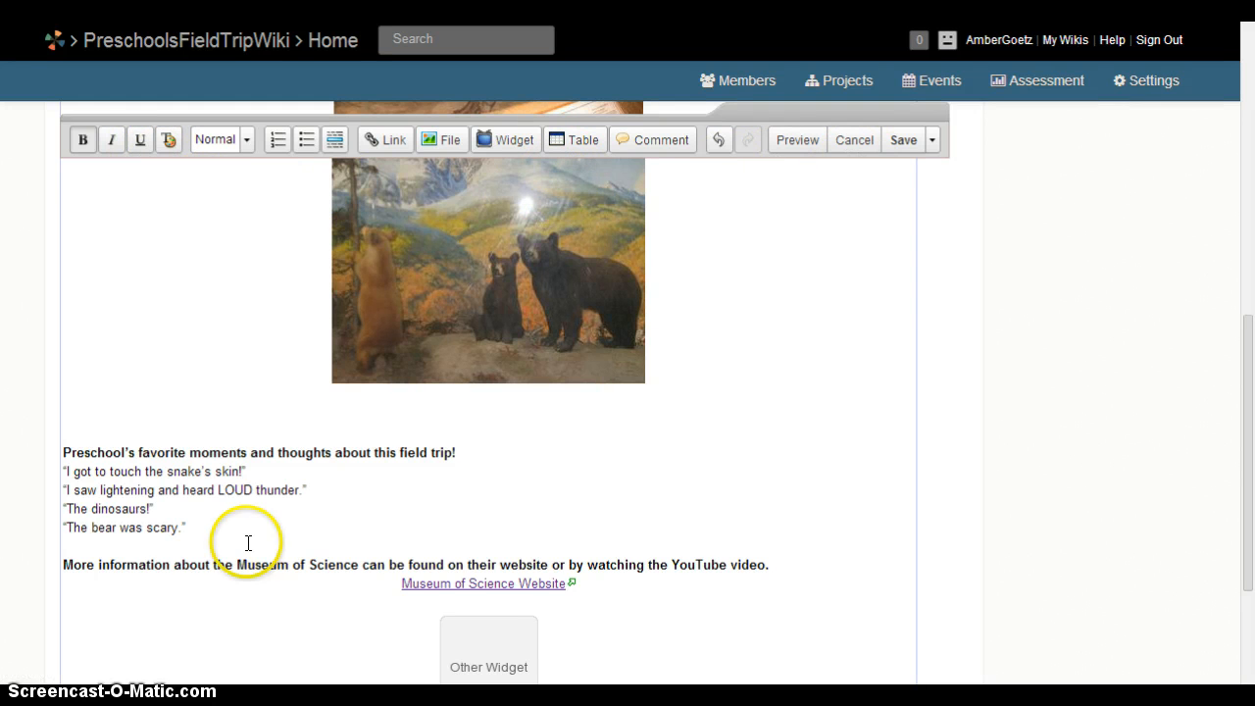
{"action": "left_click", "coordinate": [218, 527]}
{"action": "key", "text": "Return"}
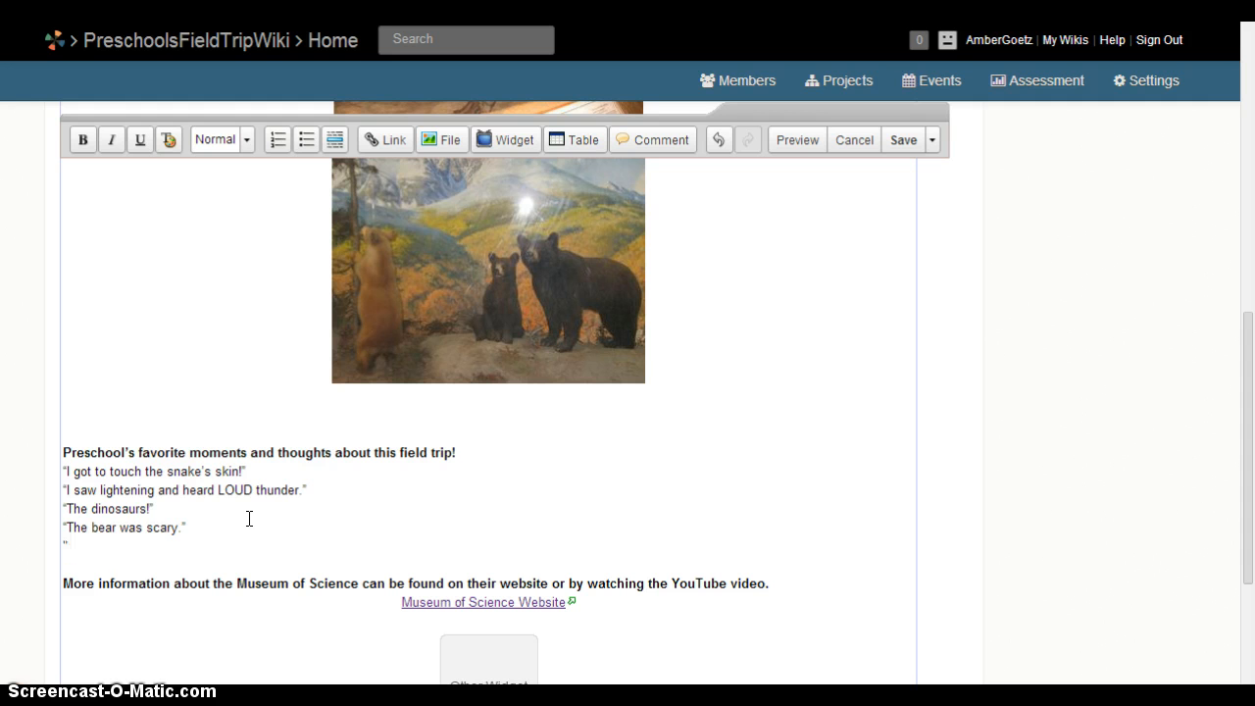
{"action": "type", "text": "“Can we go back to the "}
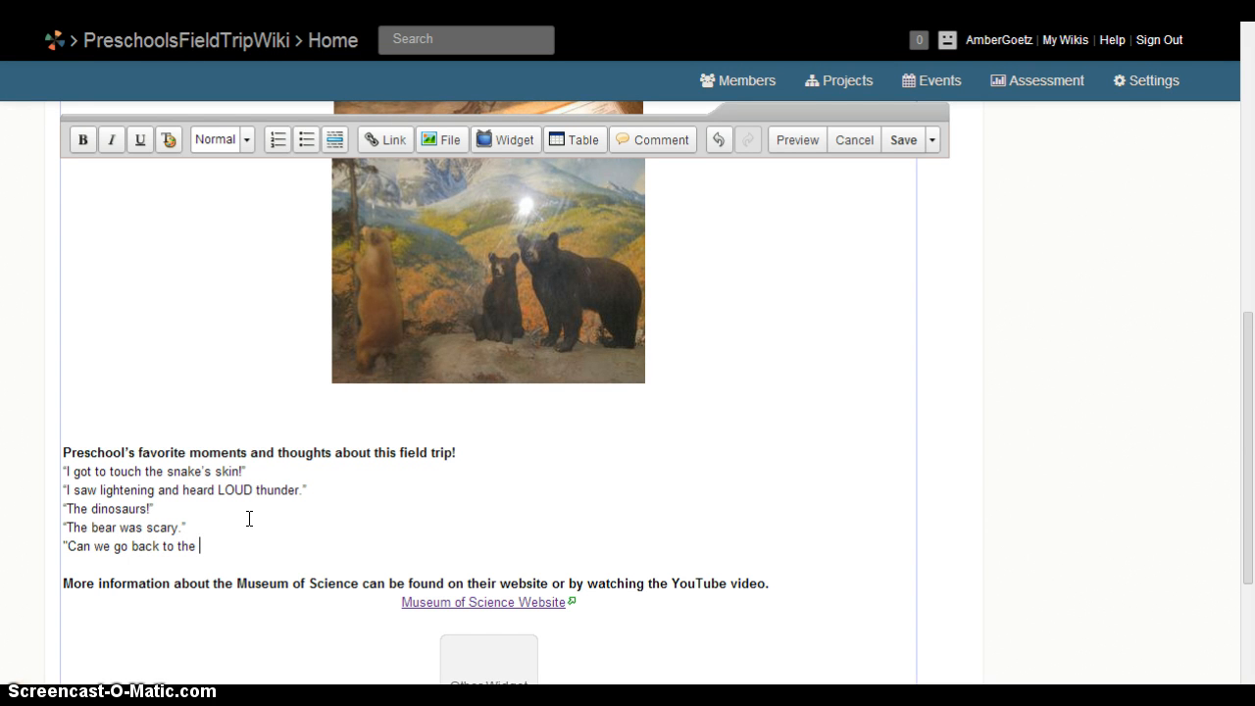
{"action": "type", "text": "Museum of Science?”"}
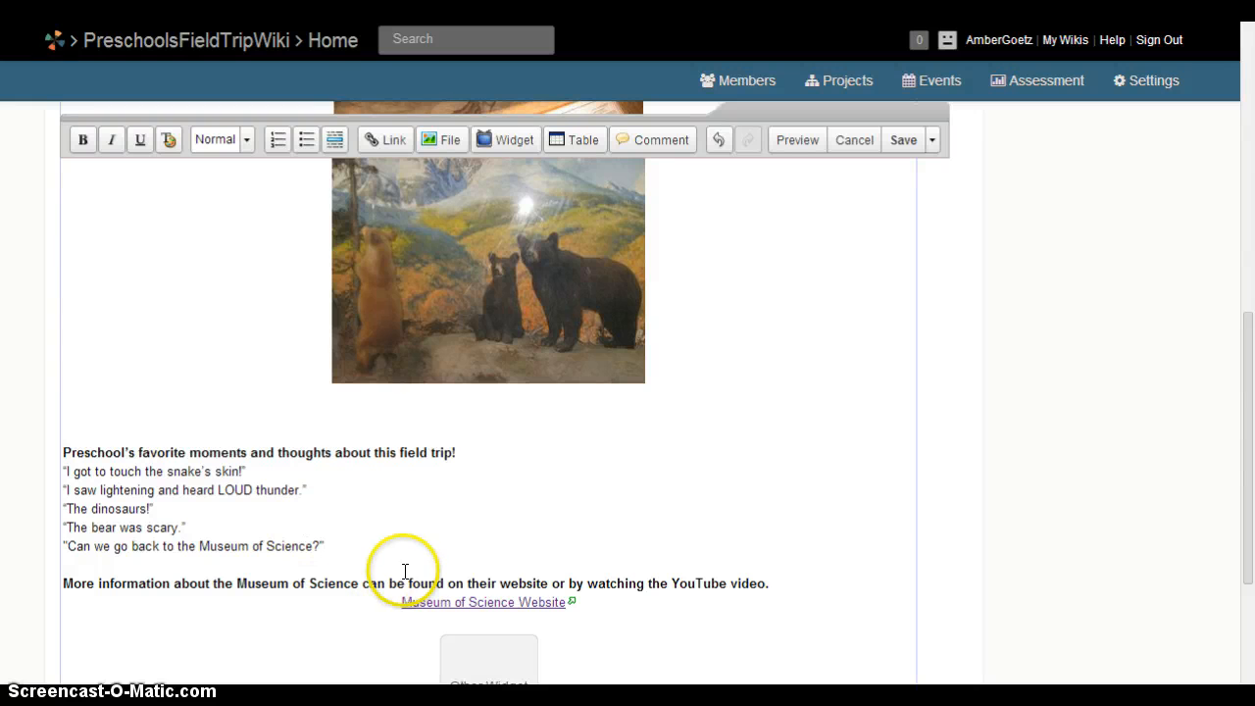
{"action": "left_click", "coordinate": [903, 142]}
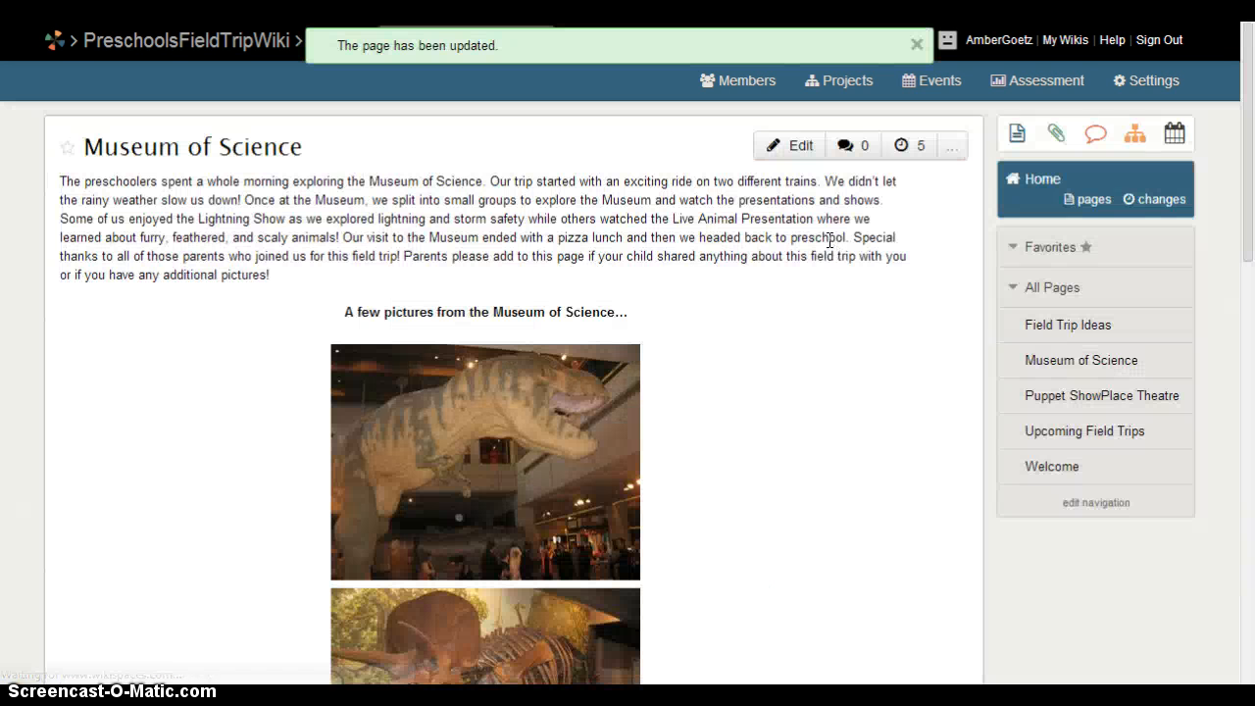
{"action": "left_click_drag", "start_coordinate": [1252, 78], "coordinate": [1247, 423]}
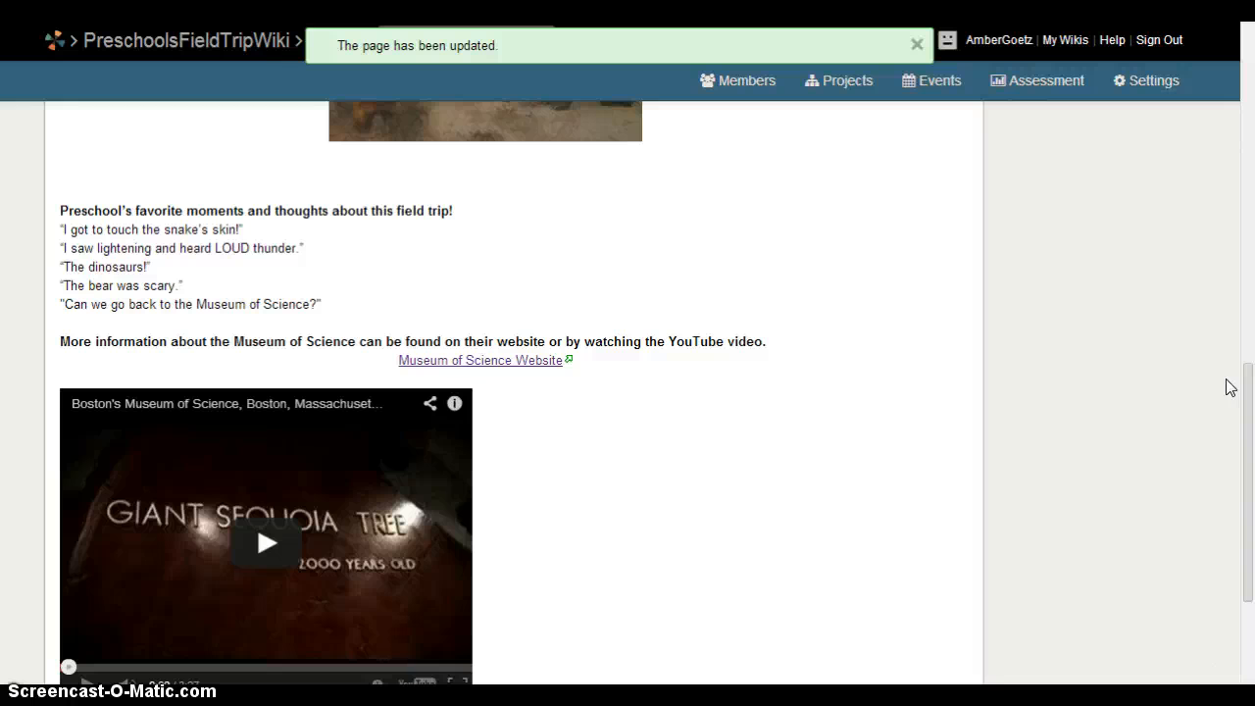
{"action": "left_click", "coordinate": [505, 361]}
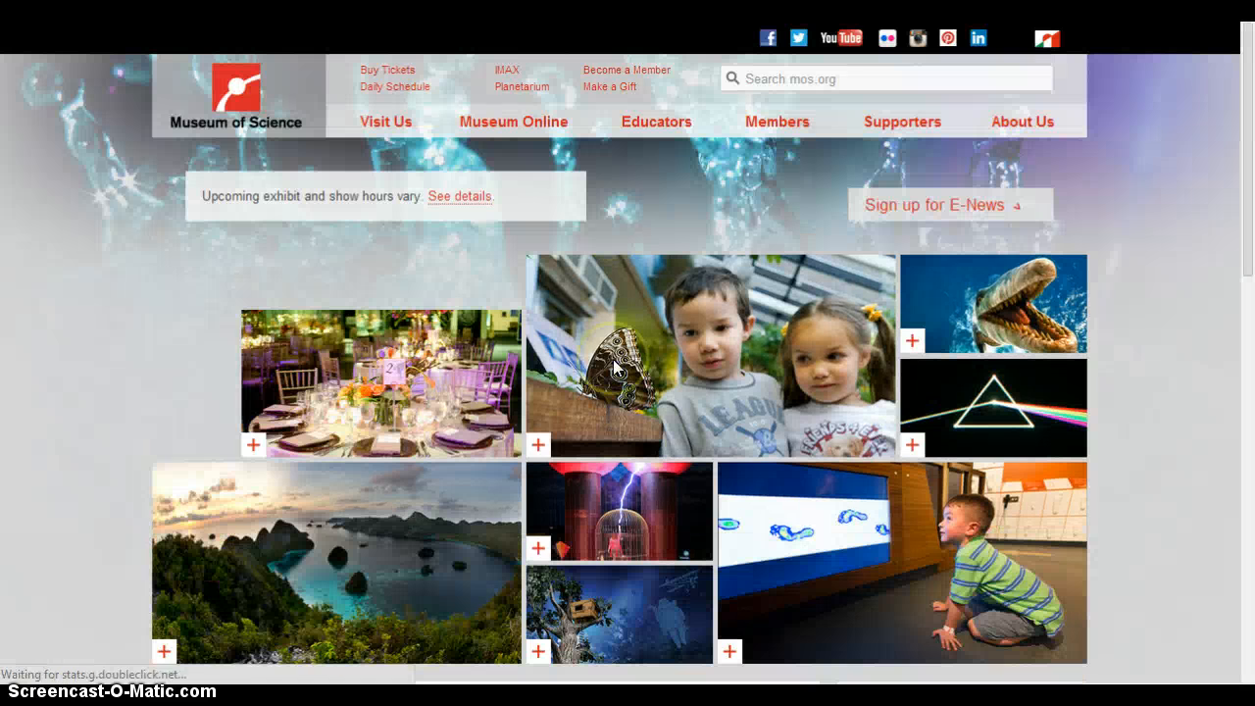
{"action": "left_click", "coordinate": [614, 366]}
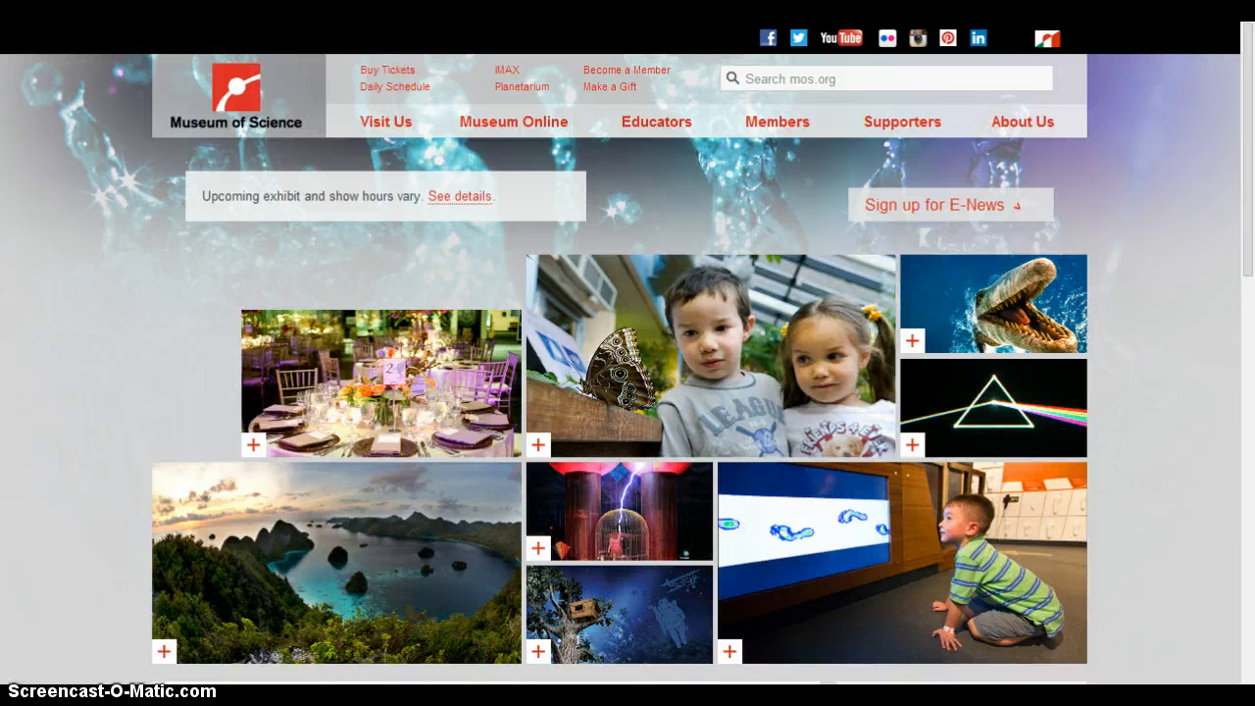
{"action": "key", "text": "ctrl+w"}
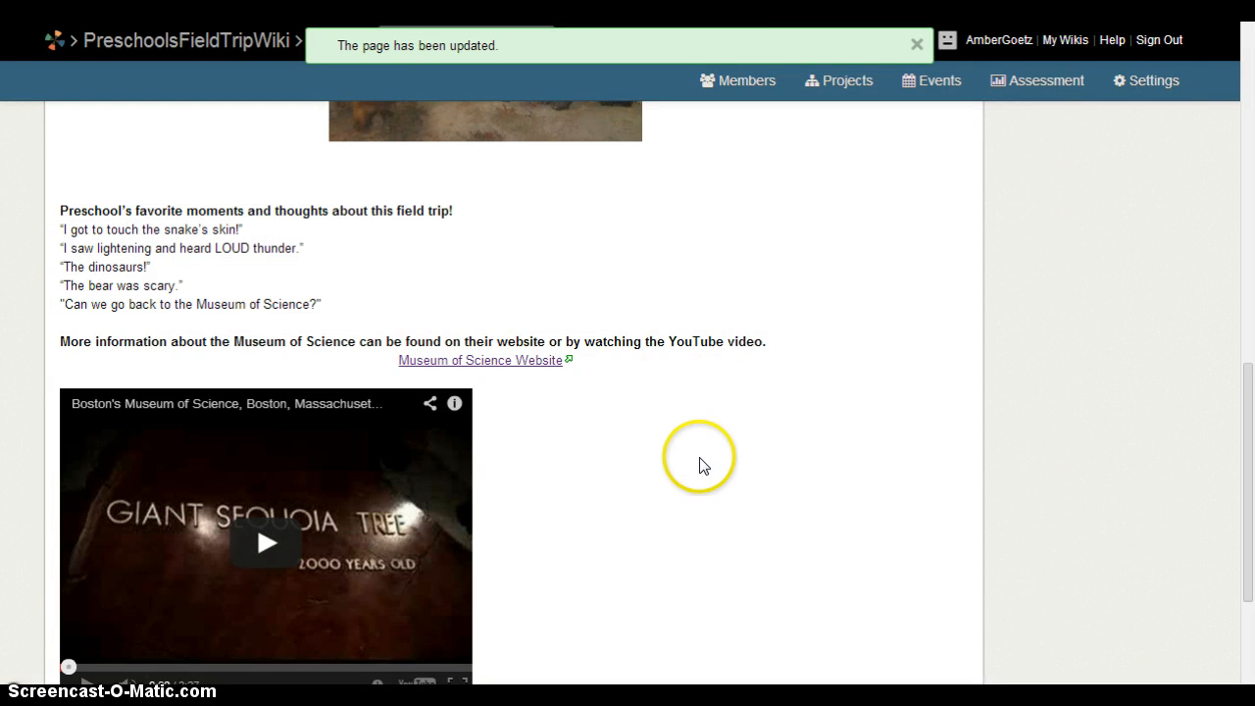
{"action": "scroll", "coordinate": [745, 468], "scroll_direction": "down", "scroll_amount": 1}
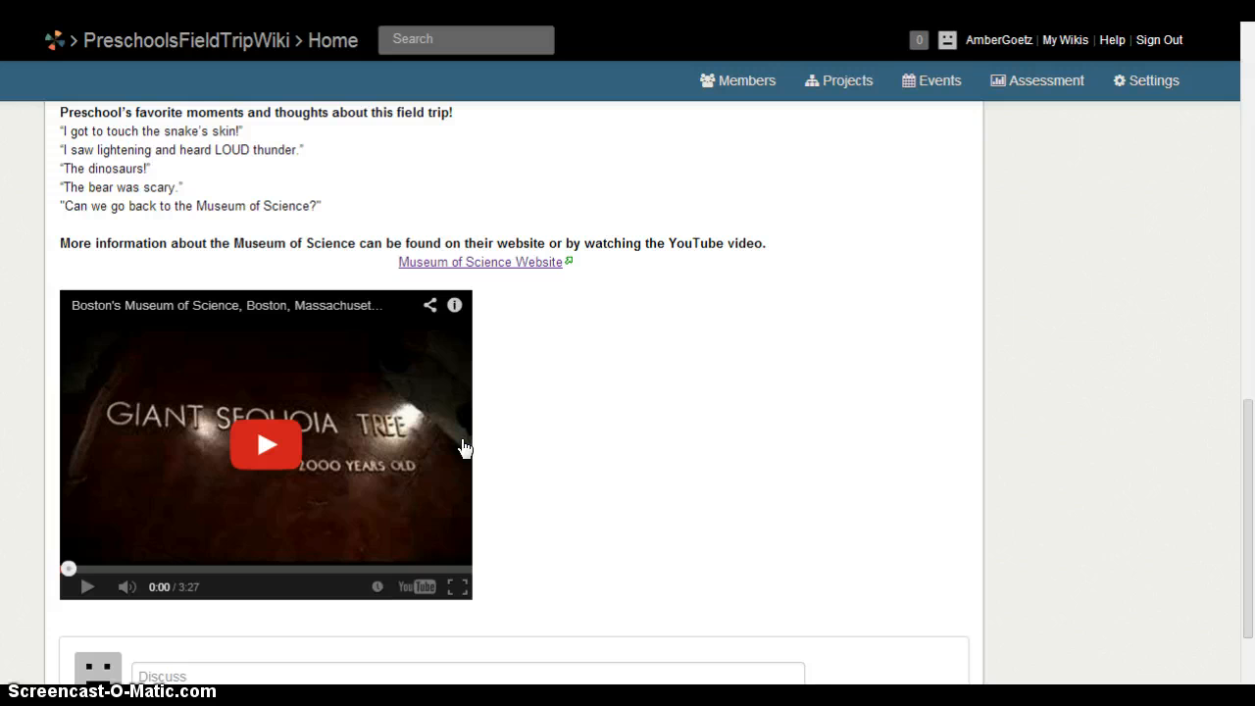
{"action": "left_click", "coordinate": [267, 444]}
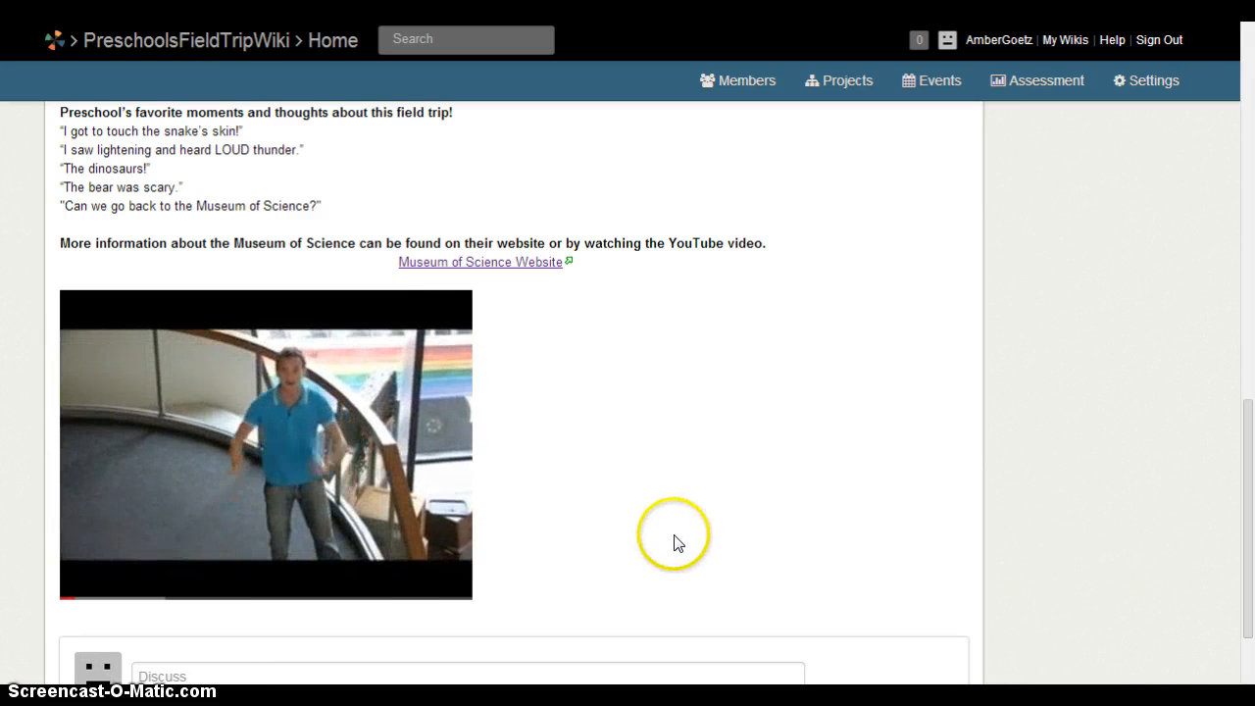
{"action": "mouse_move", "coordinate": [90, 595]}
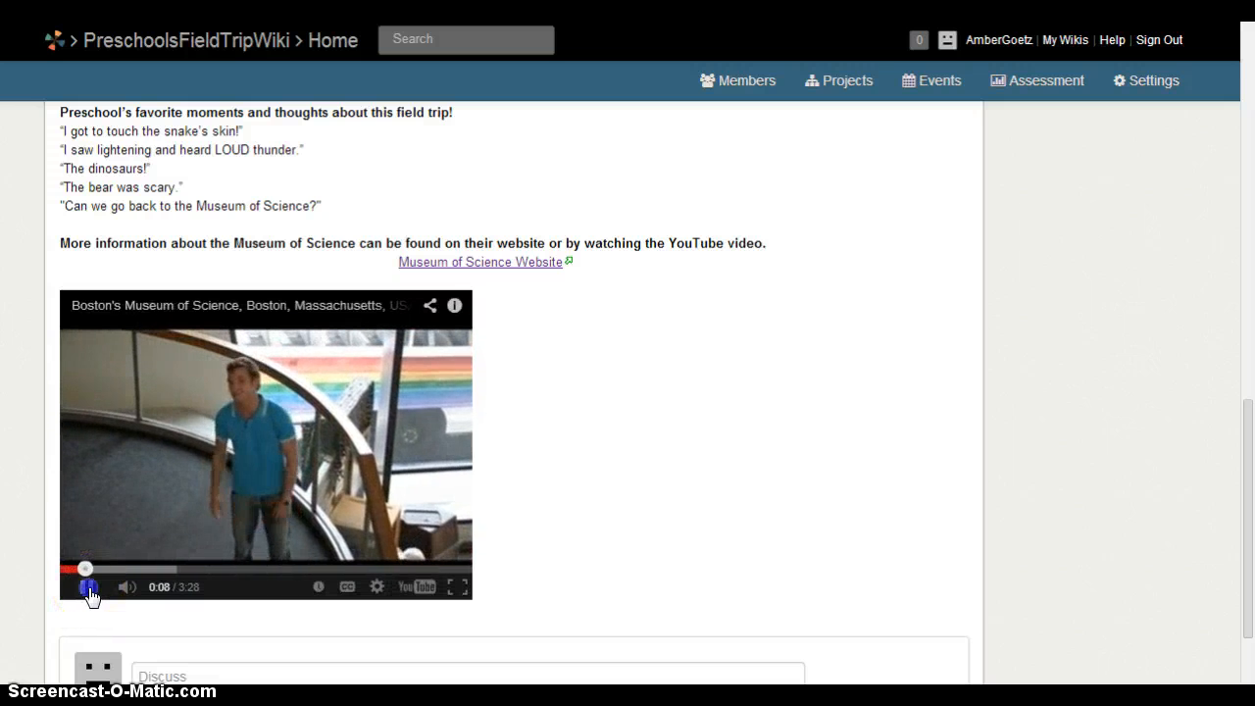
{"action": "left_click", "coordinate": [90, 595]}
{"action": "left_click_drag", "start_coordinate": [1238, 435], "coordinate": [1250, 375]}
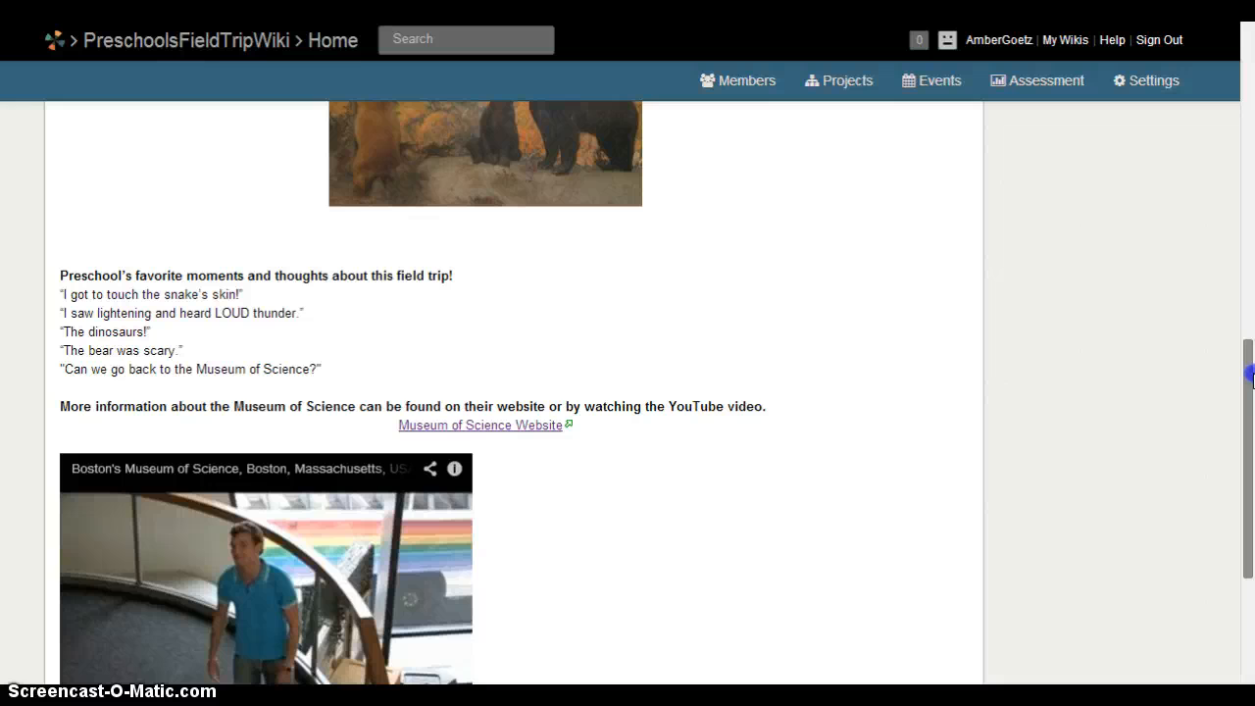
{"action": "left_click_drag", "start_coordinate": [1251, 368], "coordinate": [1247, 44]}
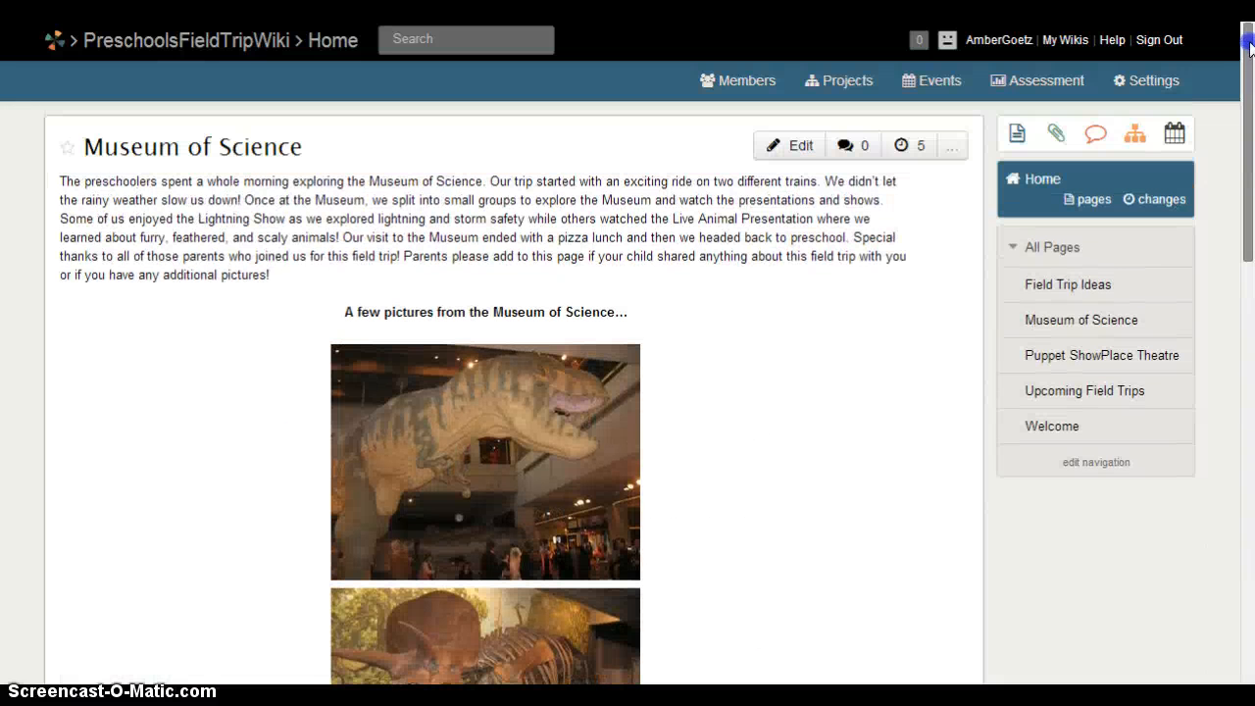
{"action": "left_click", "coordinate": [802, 147]}
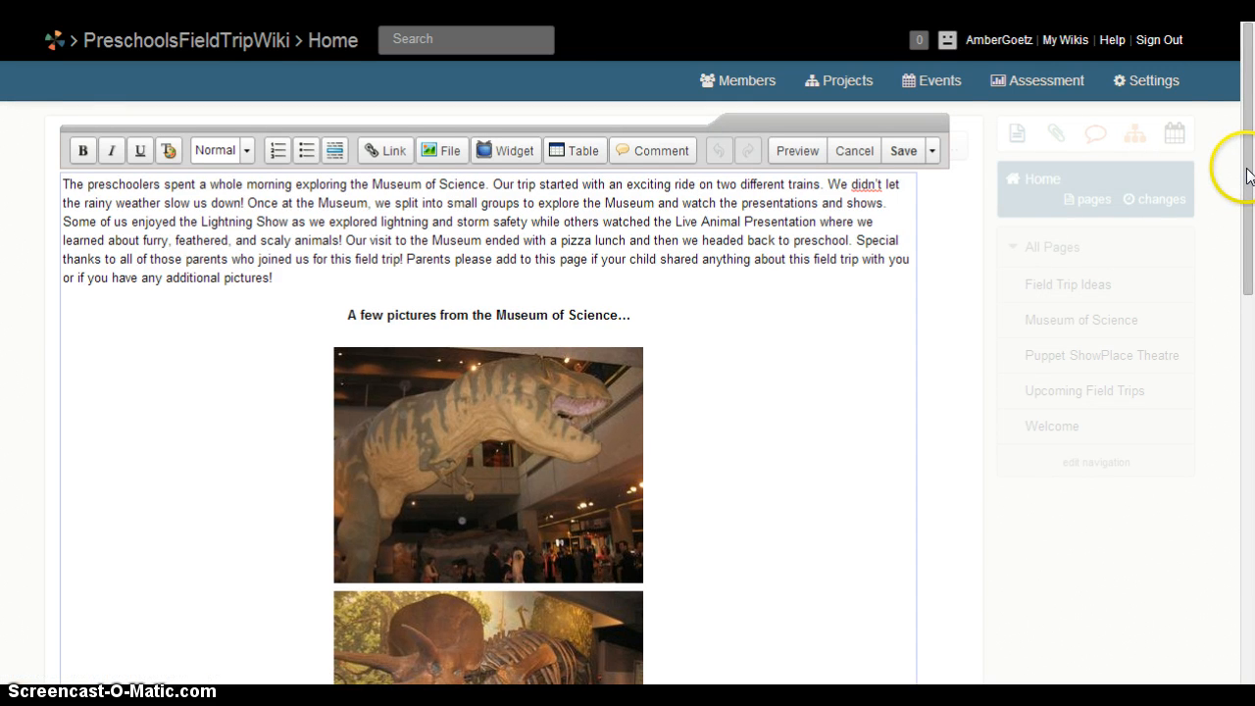
{"action": "left_click_drag", "start_coordinate": [1235, 173], "coordinate": [1226, 501]}
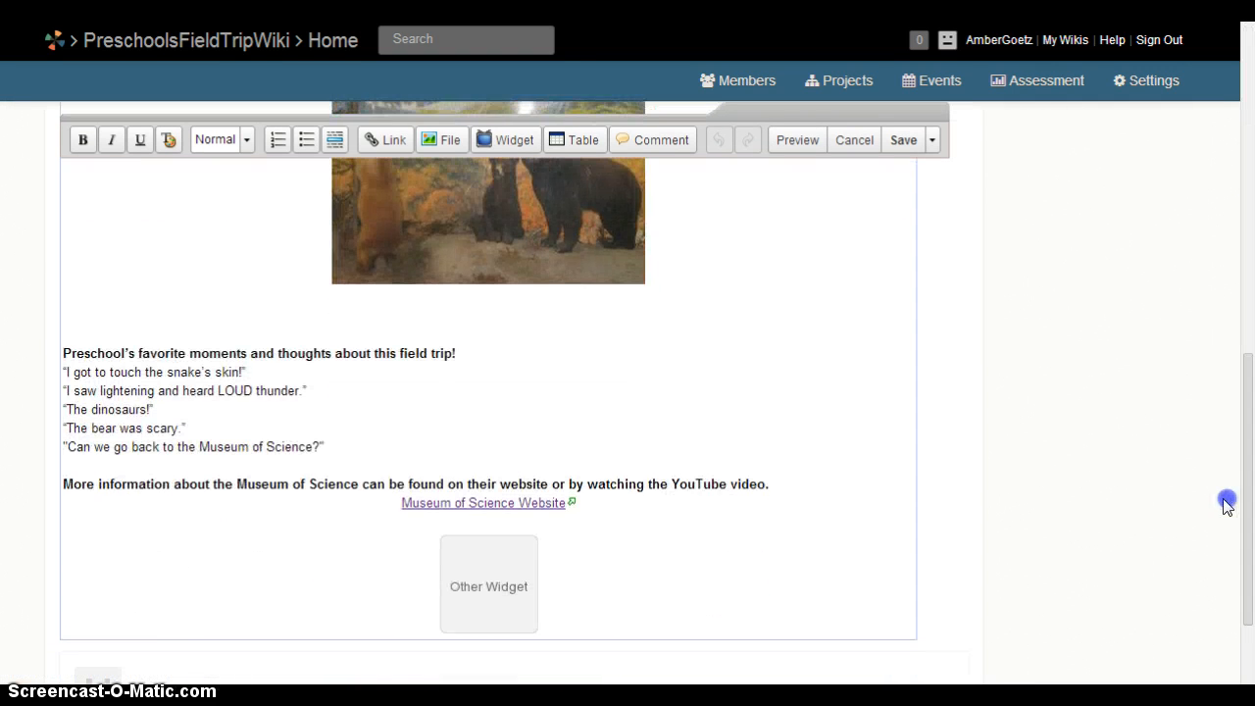
{"action": "left_click_drag", "start_coordinate": [402, 505], "coordinate": [571, 502]}
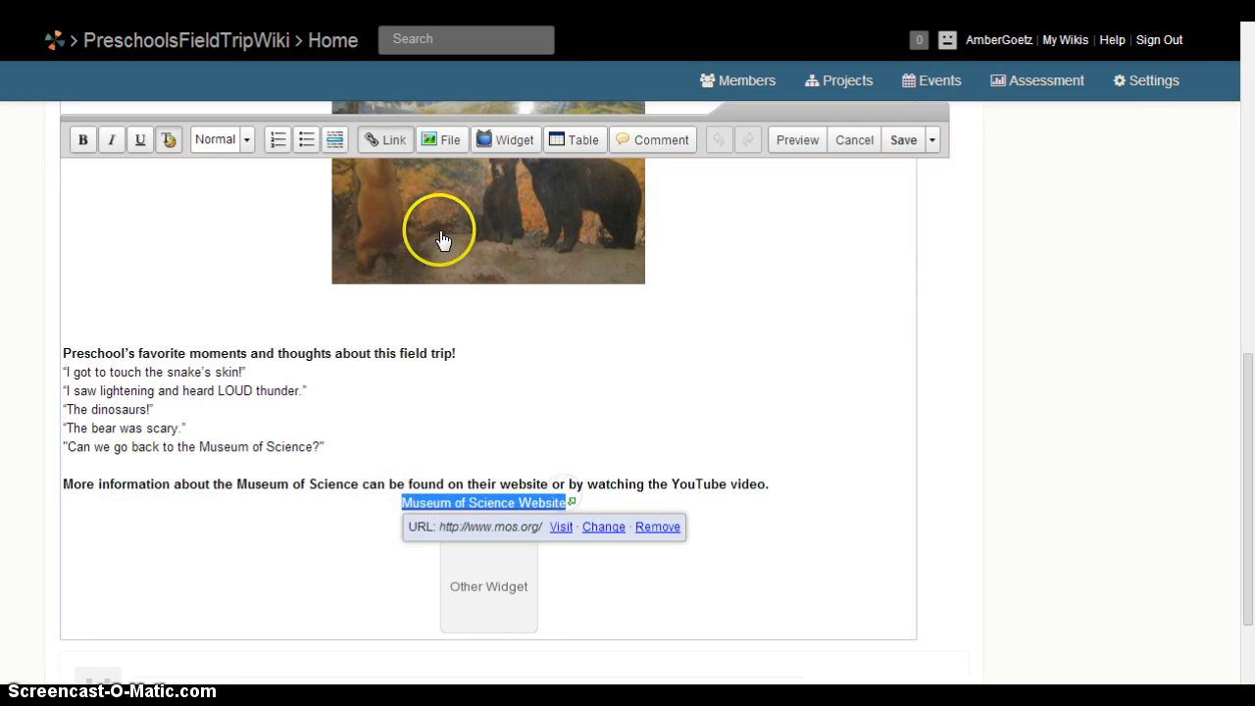
{"action": "left_click", "coordinate": [389, 141]}
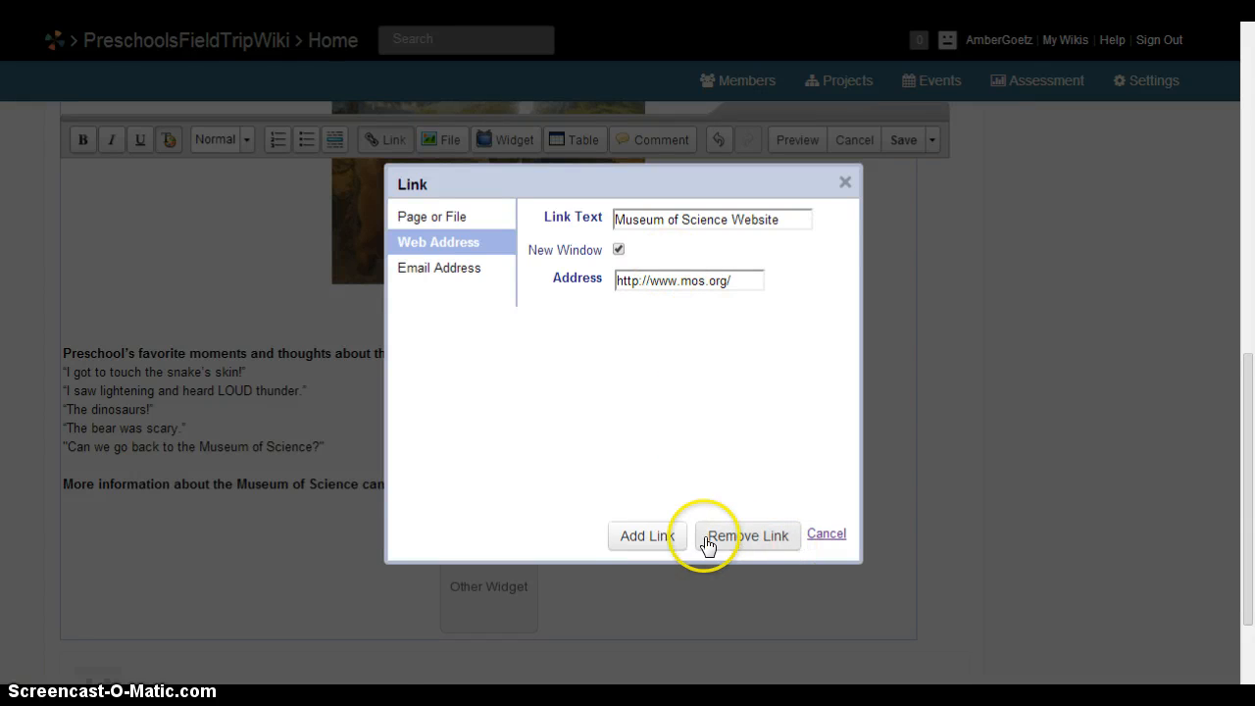
{"action": "left_click", "coordinate": [827, 536]}
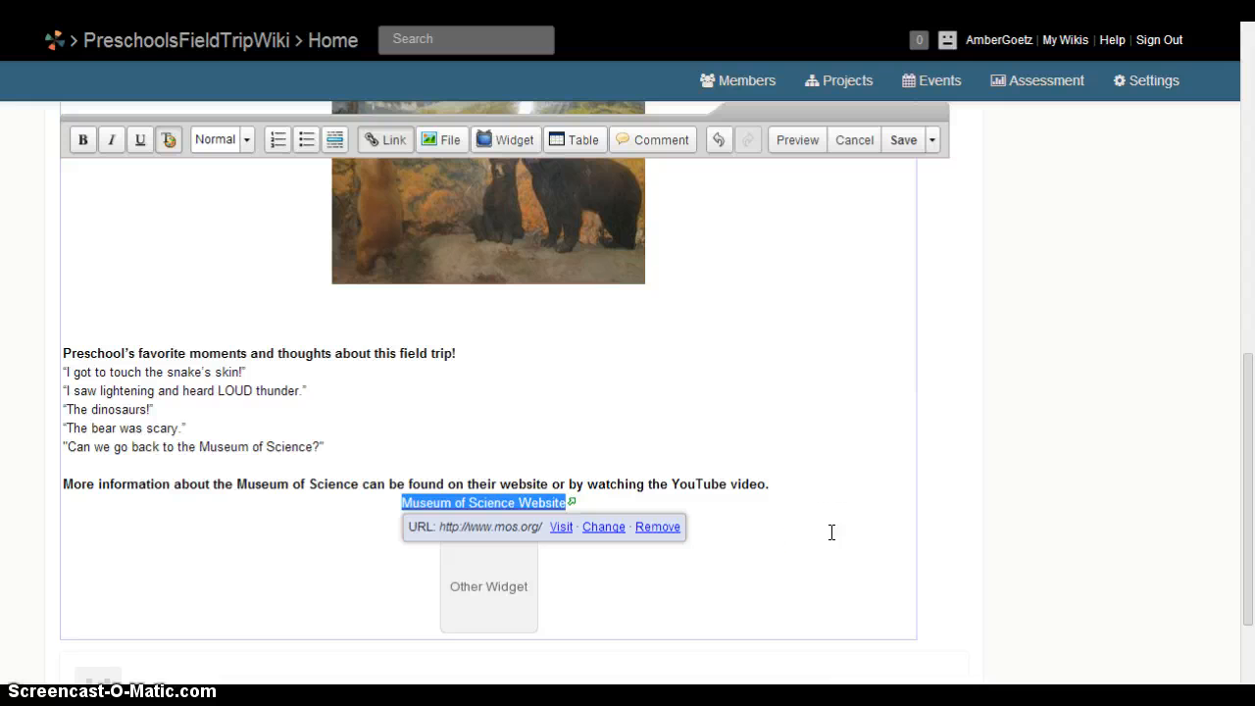
{"action": "left_click", "coordinate": [815, 514]}
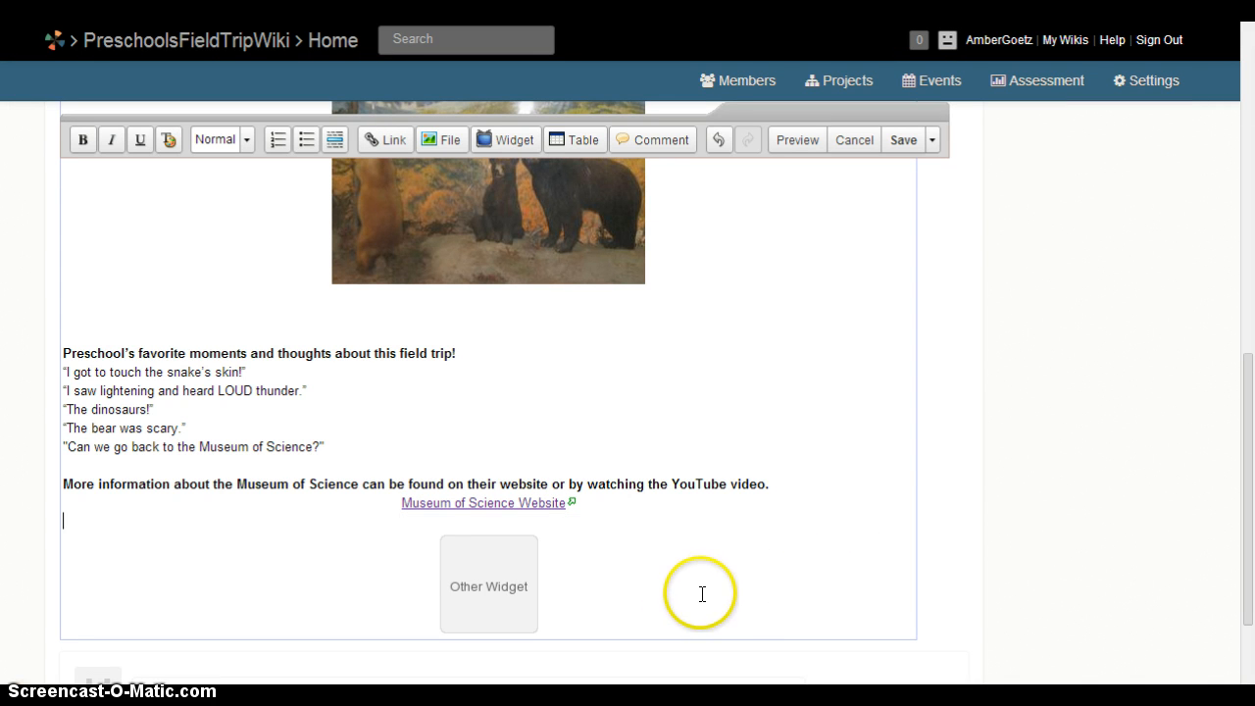
{"action": "left_click", "coordinate": [368, 527]}
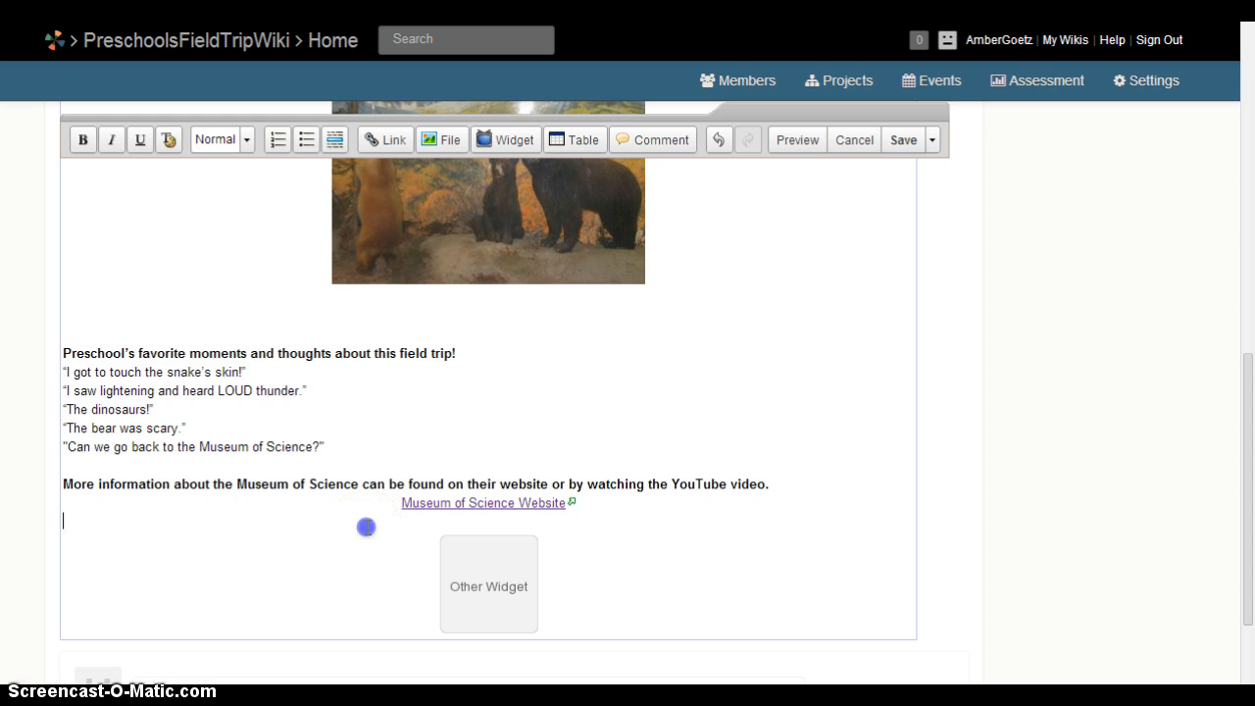
Bring up the YouTube embed instructions from the Video category of the Widgets dialog.
{"action": "left_click", "coordinate": [517, 143]}
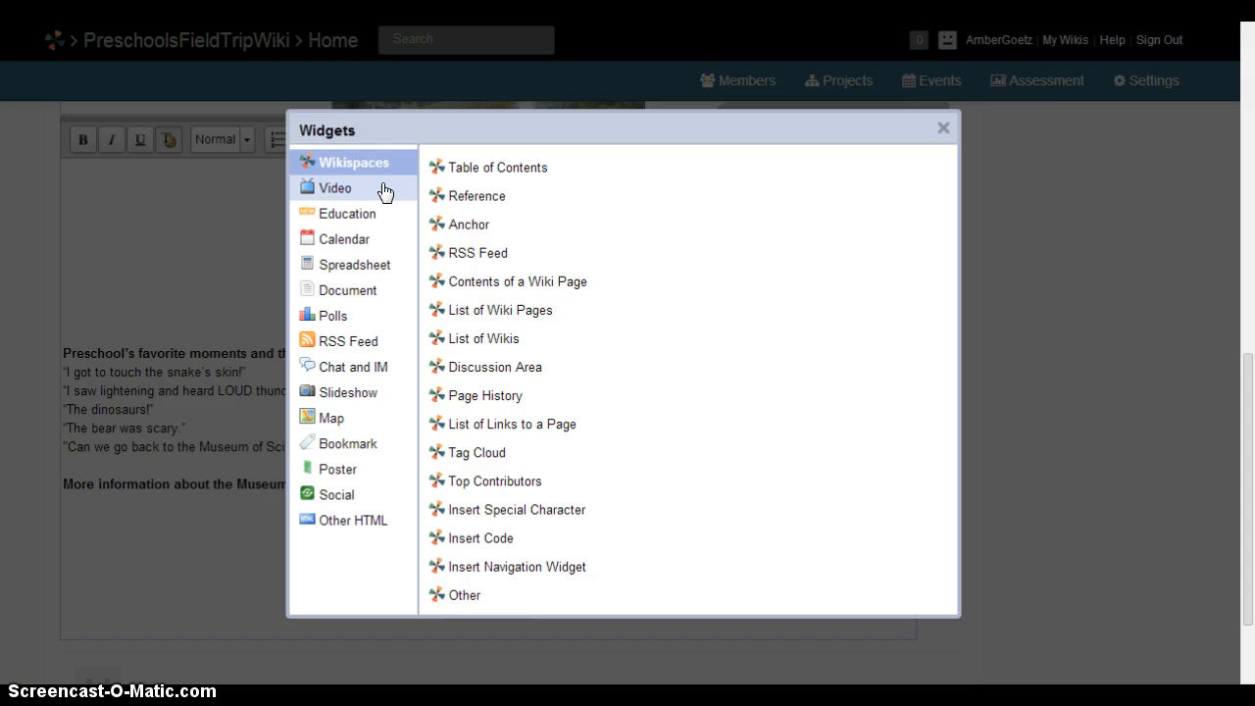
{"action": "left_click", "coordinate": [334, 188]}
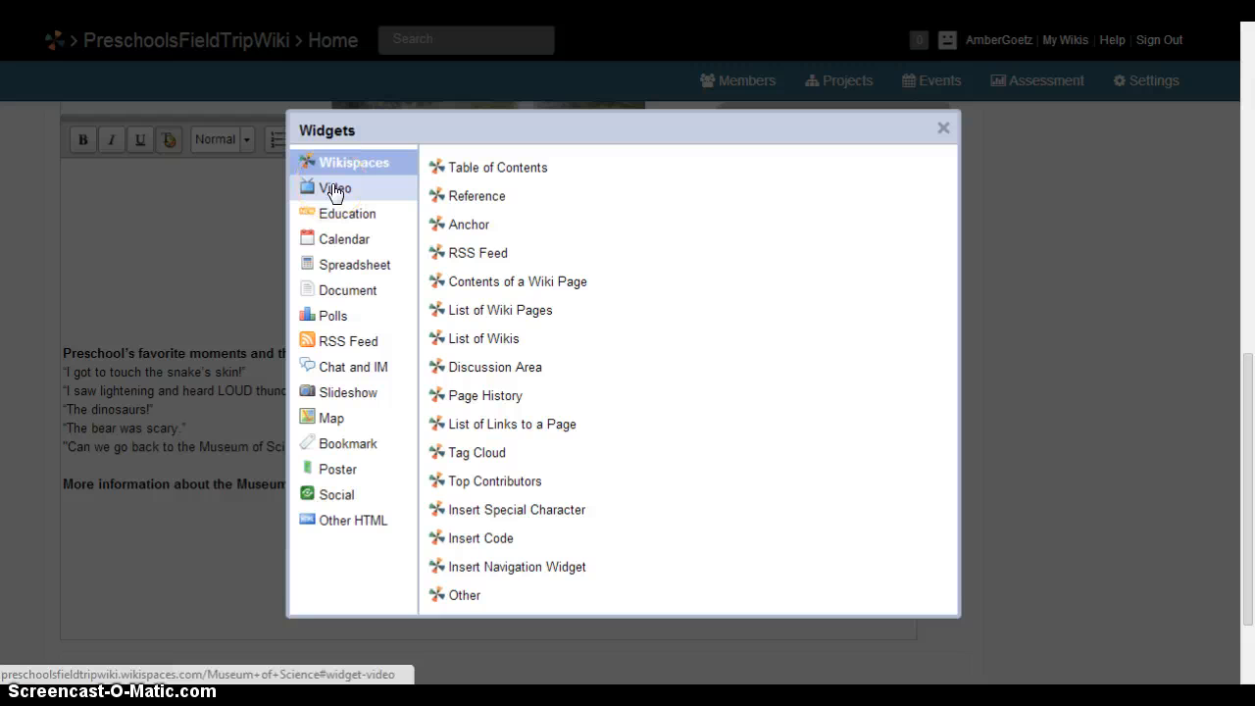
{"action": "left_click", "coordinate": [334, 190]}
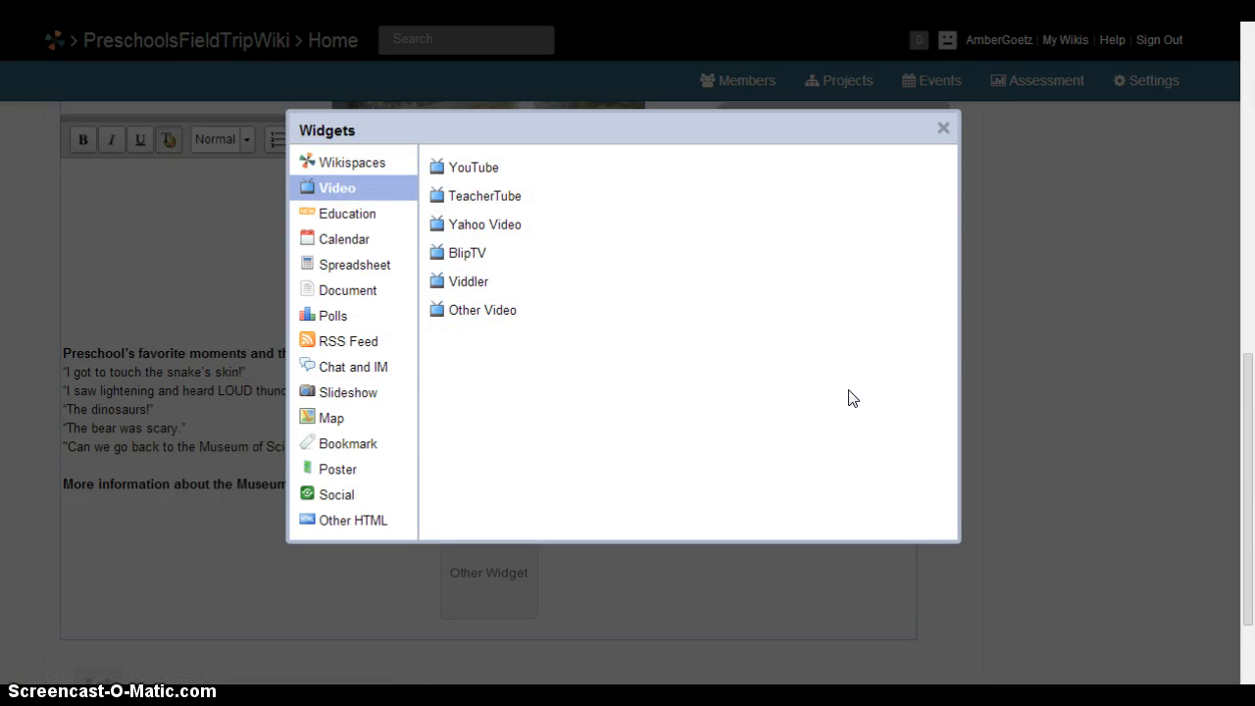
{"action": "left_click", "coordinate": [467, 173]}
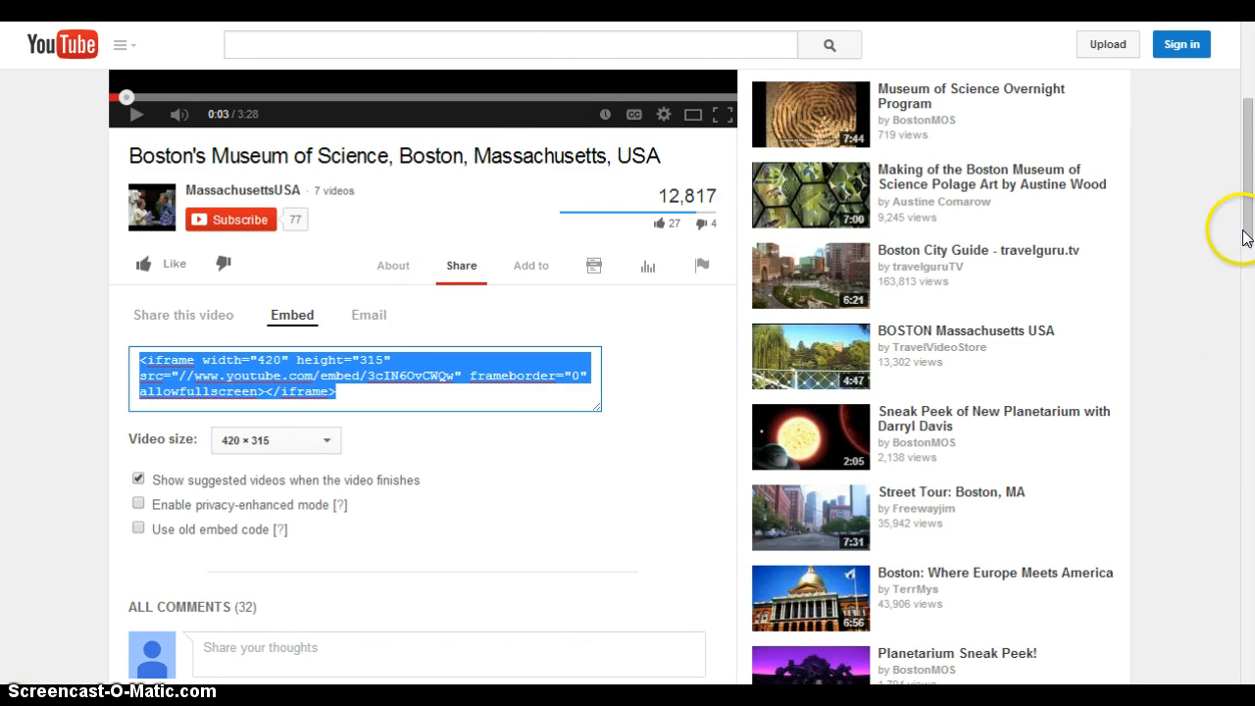
Return to the search results and open the Boston's Museum of Science video, pausing it.
{"action": "left_click_drag", "start_coordinate": [1246, 239], "coordinate": [1246, 162]}
{"action": "key", "text": "alt+Left"}
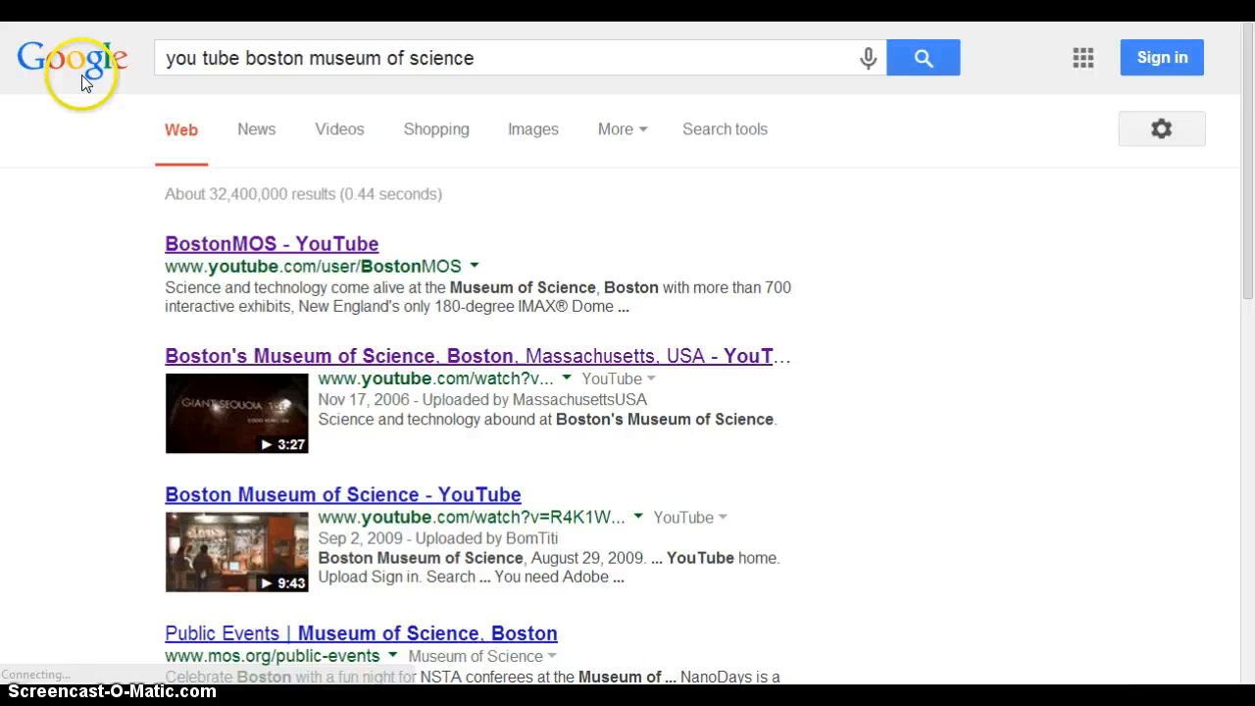
{"action": "left_click", "coordinate": [293, 355]}
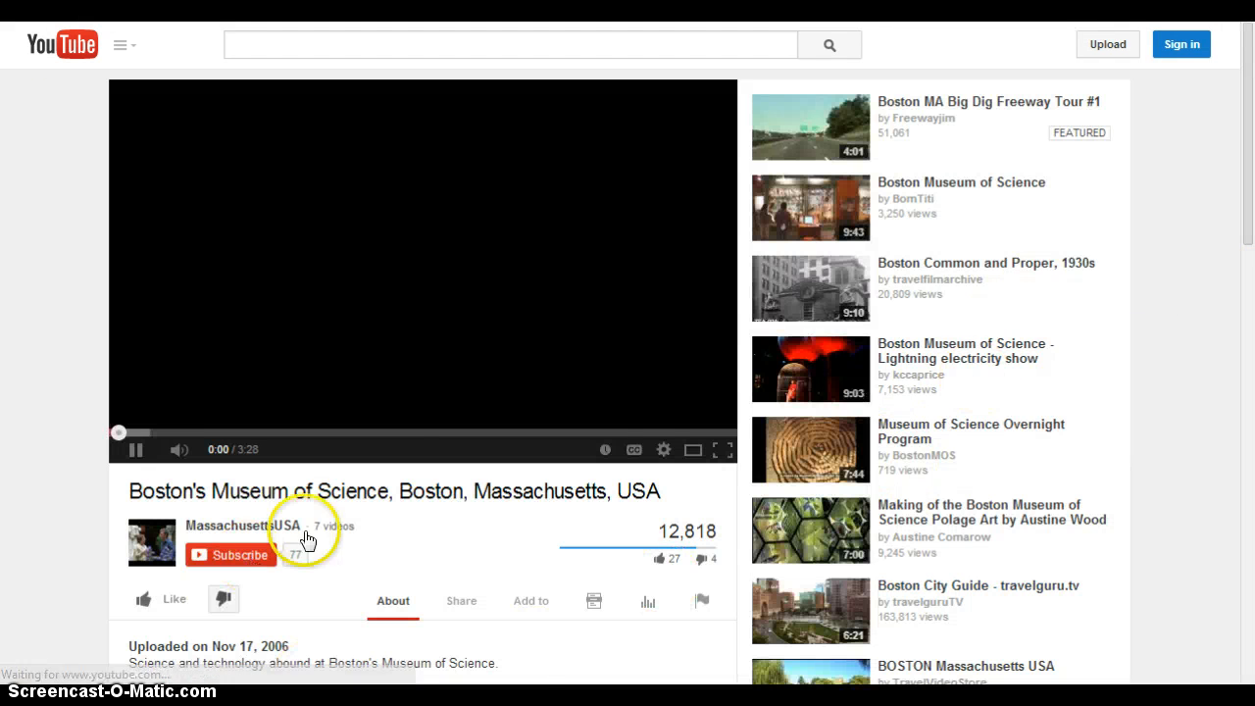
{"action": "left_click", "coordinate": [138, 451]}
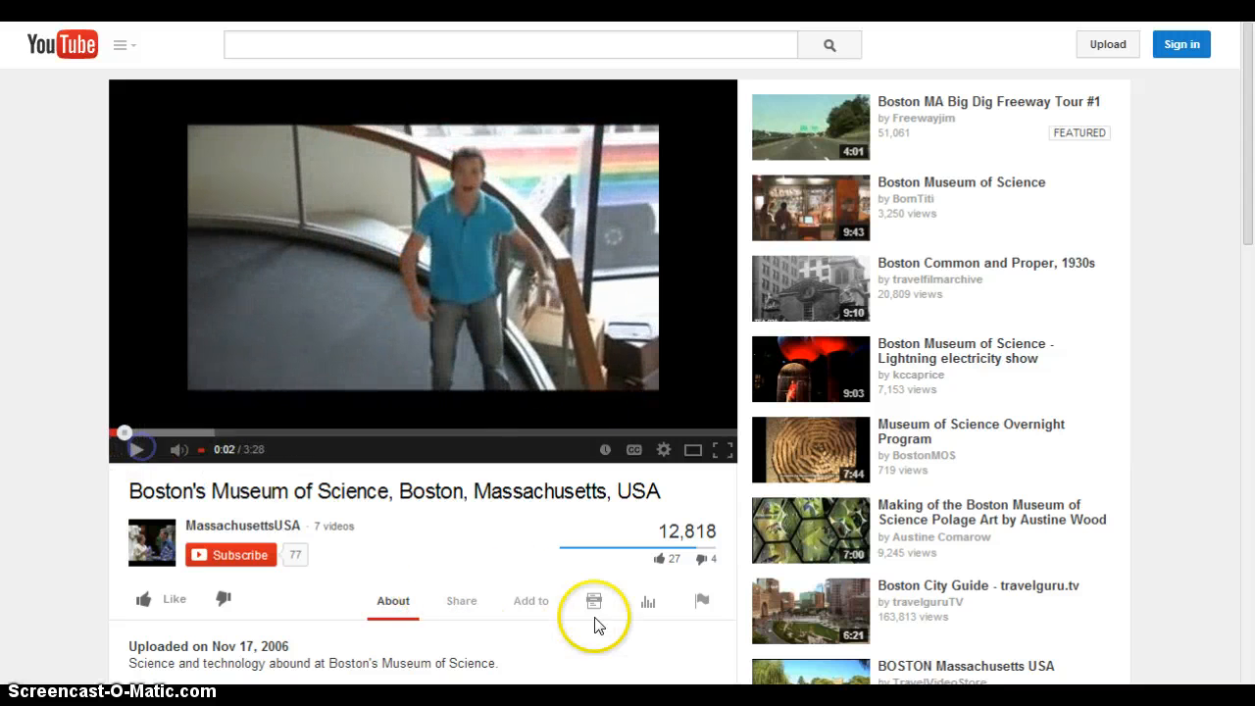
Copy the video's embed code from Share > Embed and focus the wiki's embed code box.
{"action": "left_click", "coordinate": [461, 596]}
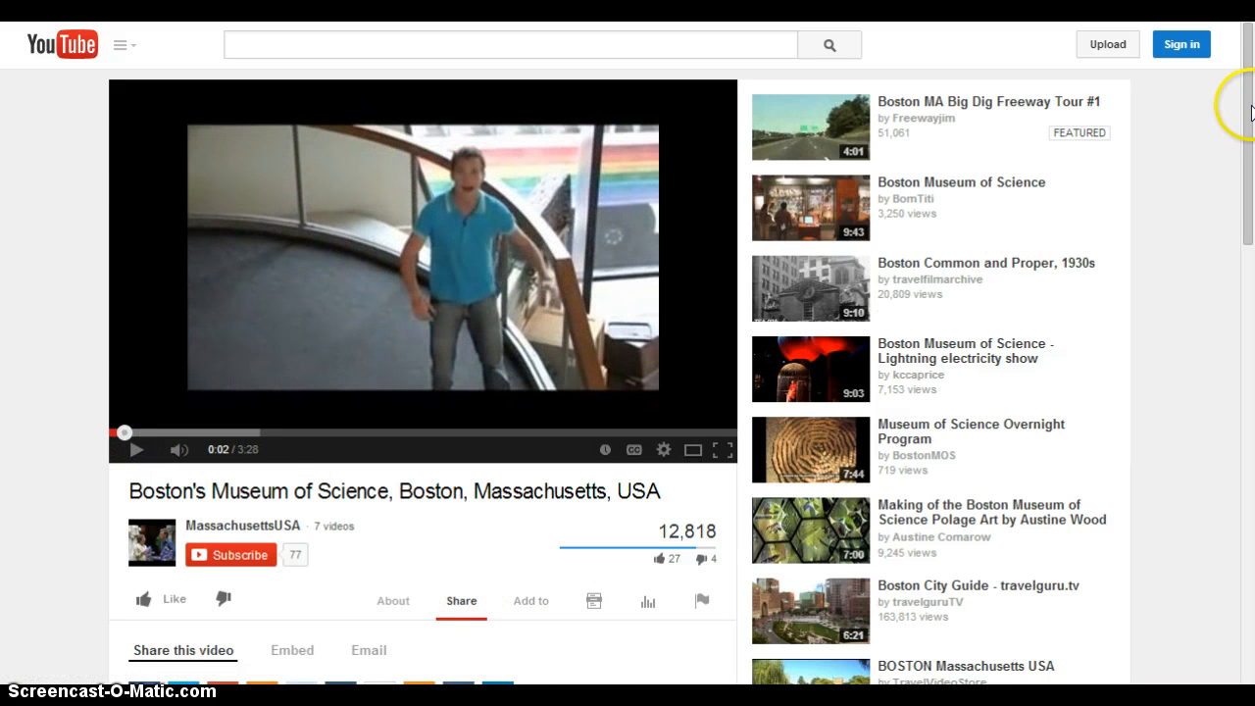
{"action": "left_click_drag", "start_coordinate": [1243, 167], "coordinate": [1243, 301]}
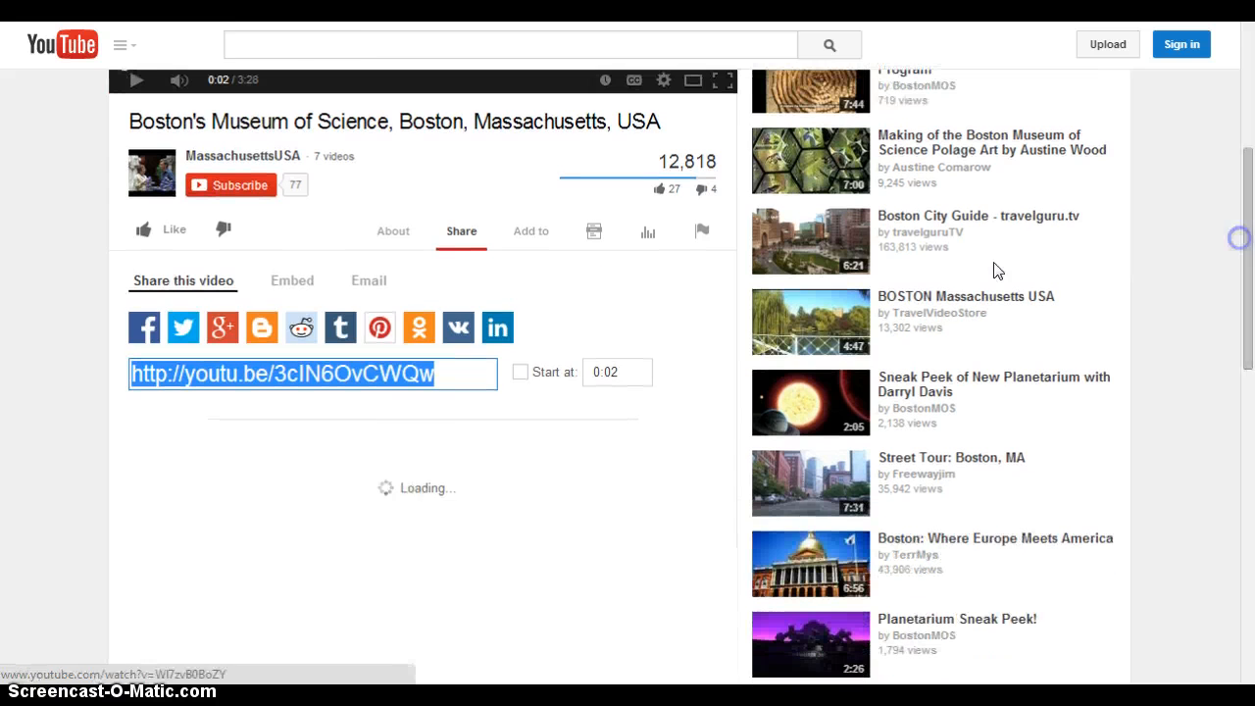
{"action": "left_click", "coordinate": [300, 284]}
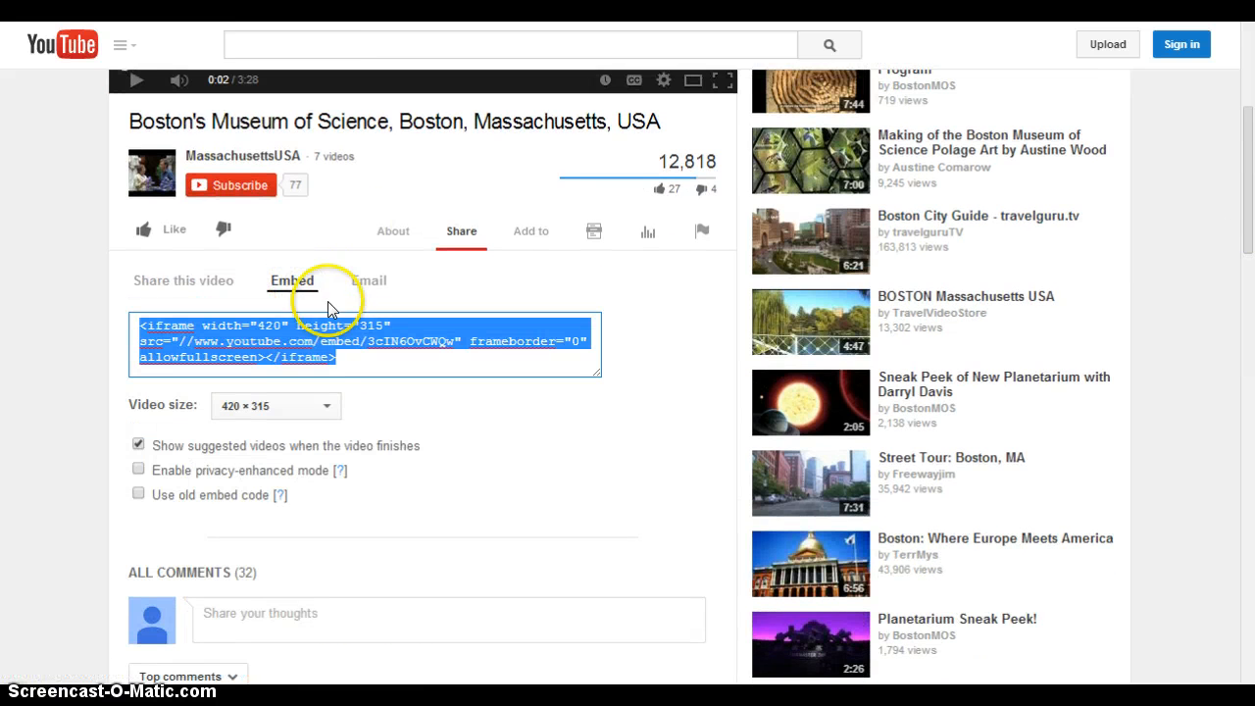
{"action": "right_click", "coordinate": [312, 357]}
{"action": "left_click", "coordinate": [348, 428]}
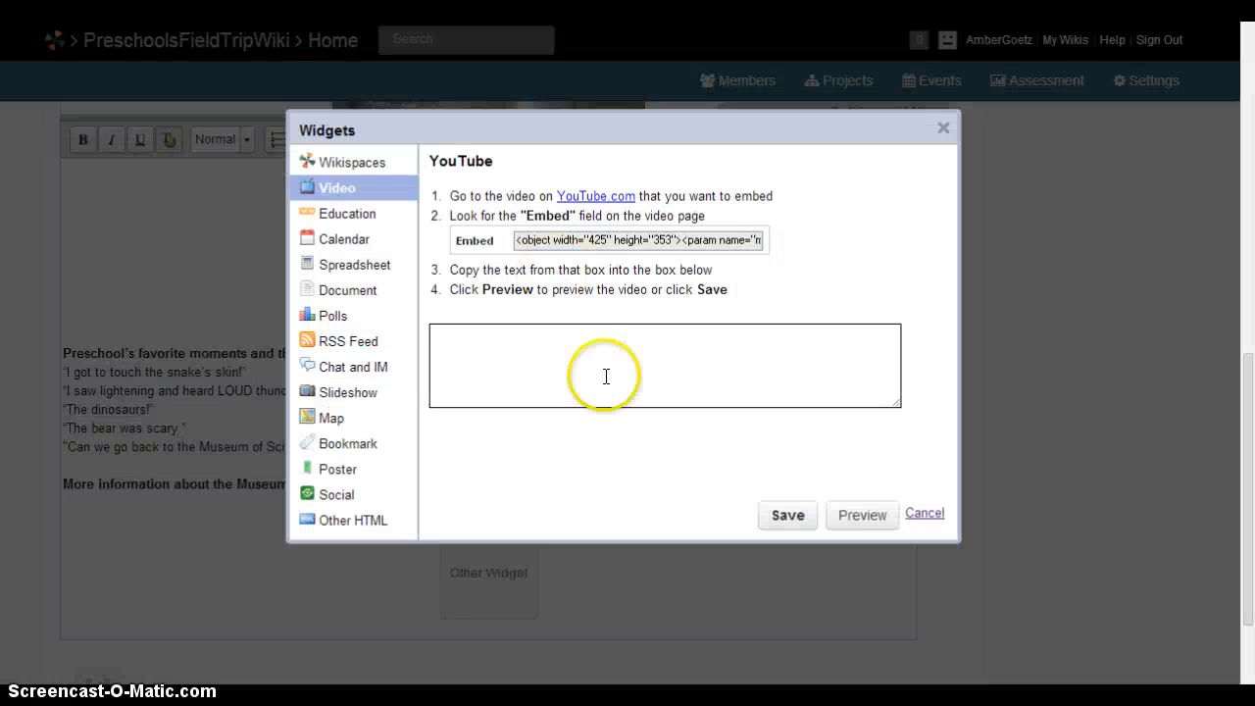
{"action": "left_click", "coordinate": [532, 328]}
Paste the museum video's embed code into the YouTube widget, preview the video, and save the widget.
{"action": "right_click", "coordinate": [540, 349]}
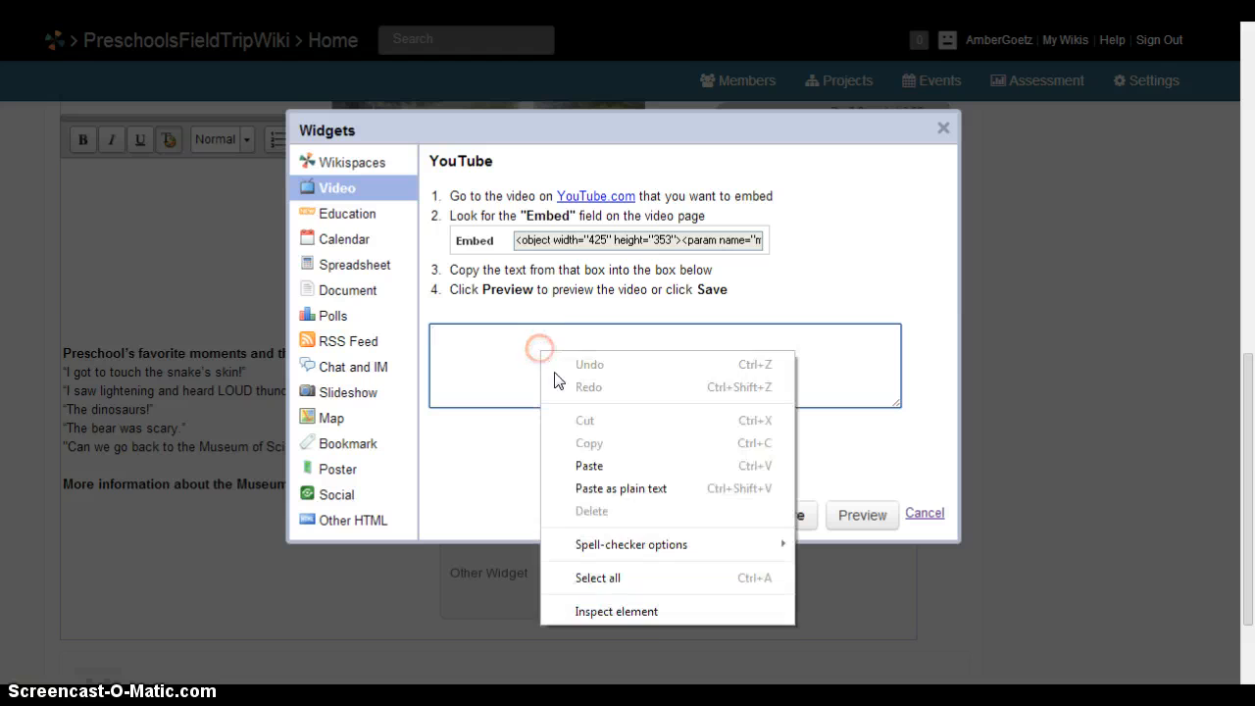
{"action": "left_click", "coordinate": [587, 465]}
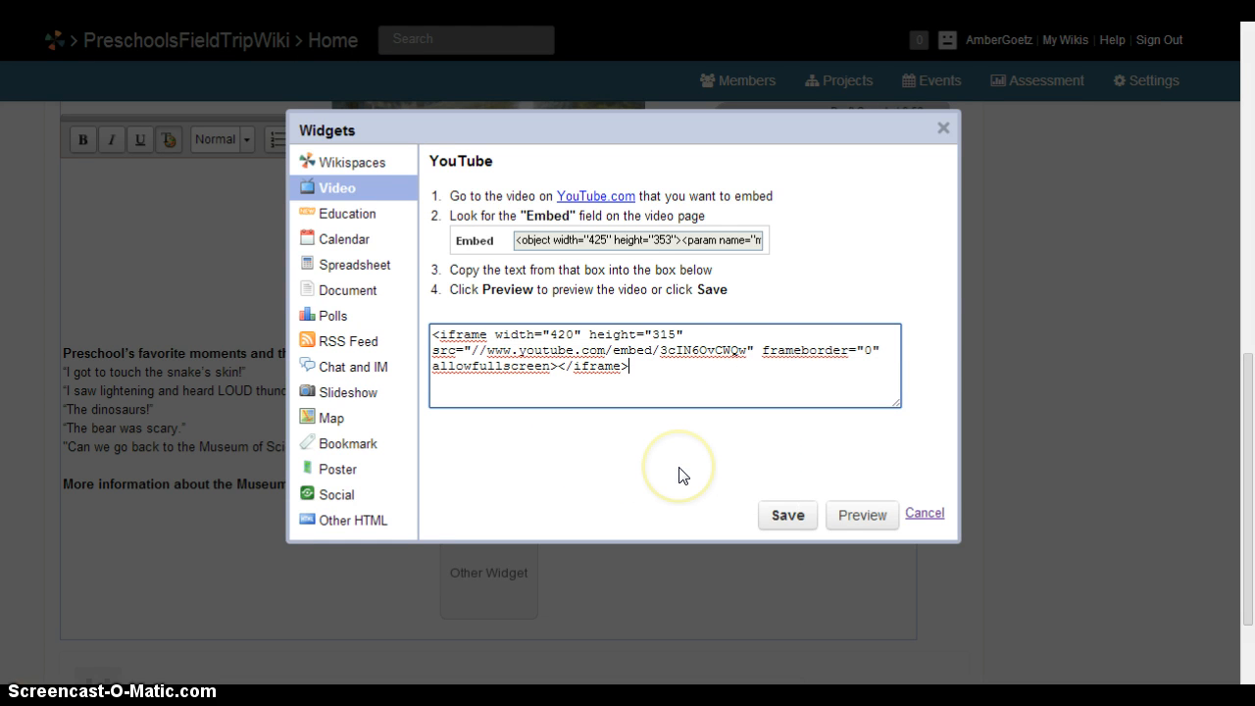
{"action": "left_click", "coordinate": [857, 520]}
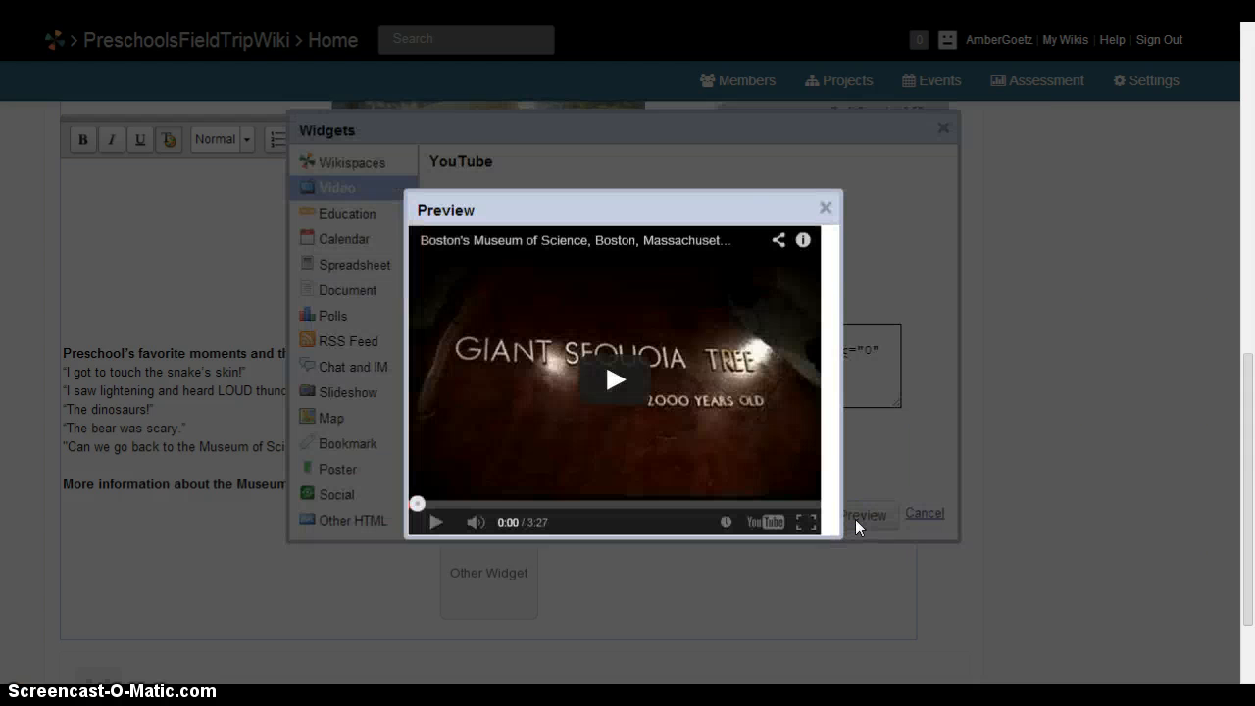
{"action": "left_click", "coordinate": [824, 210]}
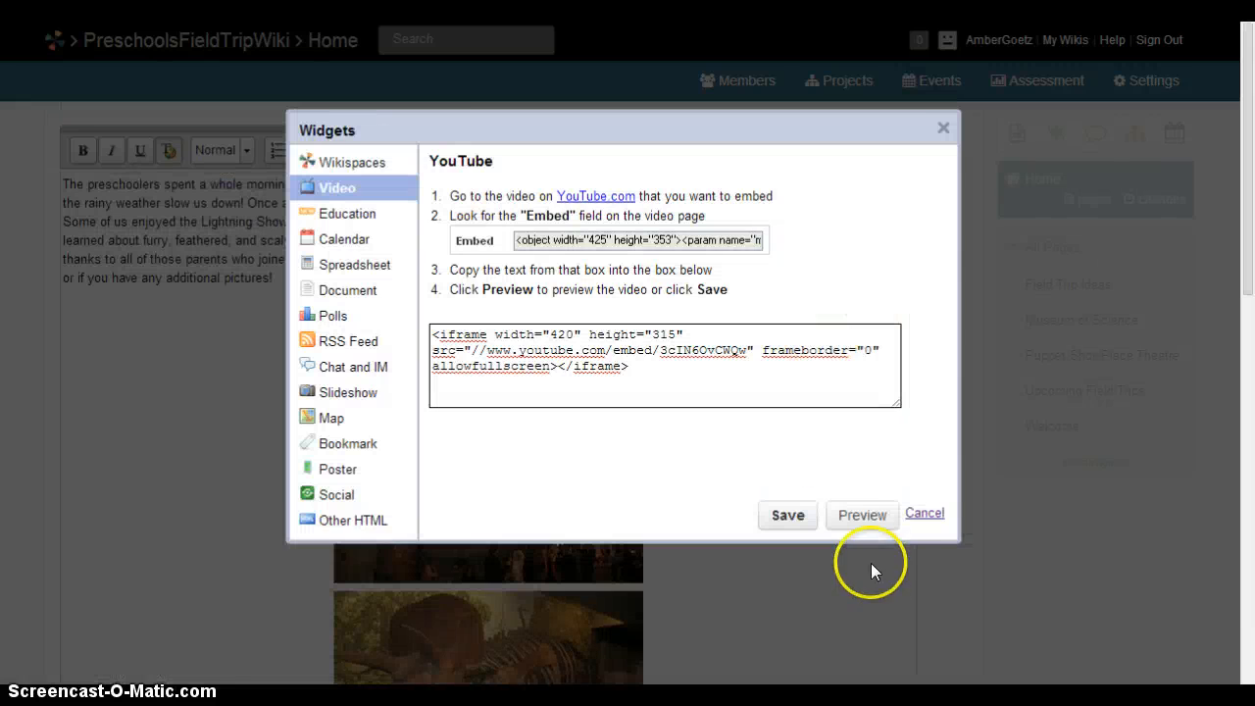
{"action": "left_click", "coordinate": [925, 513]}
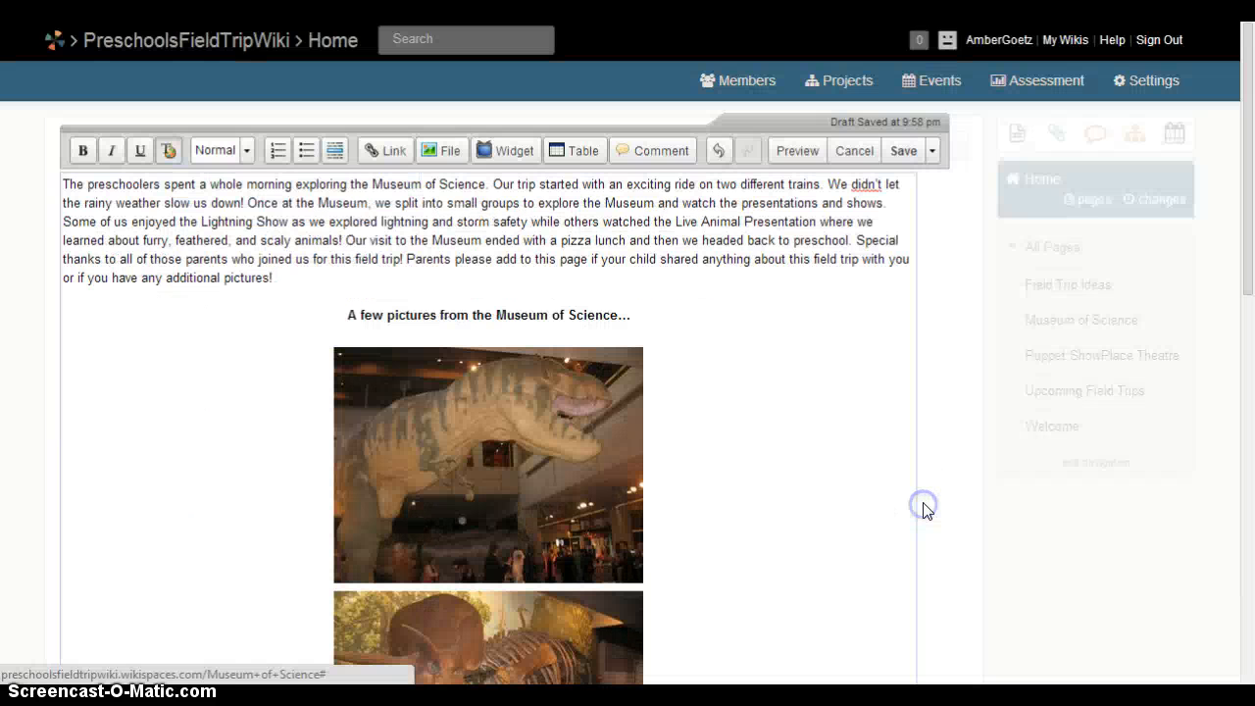
Save the Museum of Science page and return to viewing it with no changes made.
{"action": "left_click", "coordinate": [902, 152]}
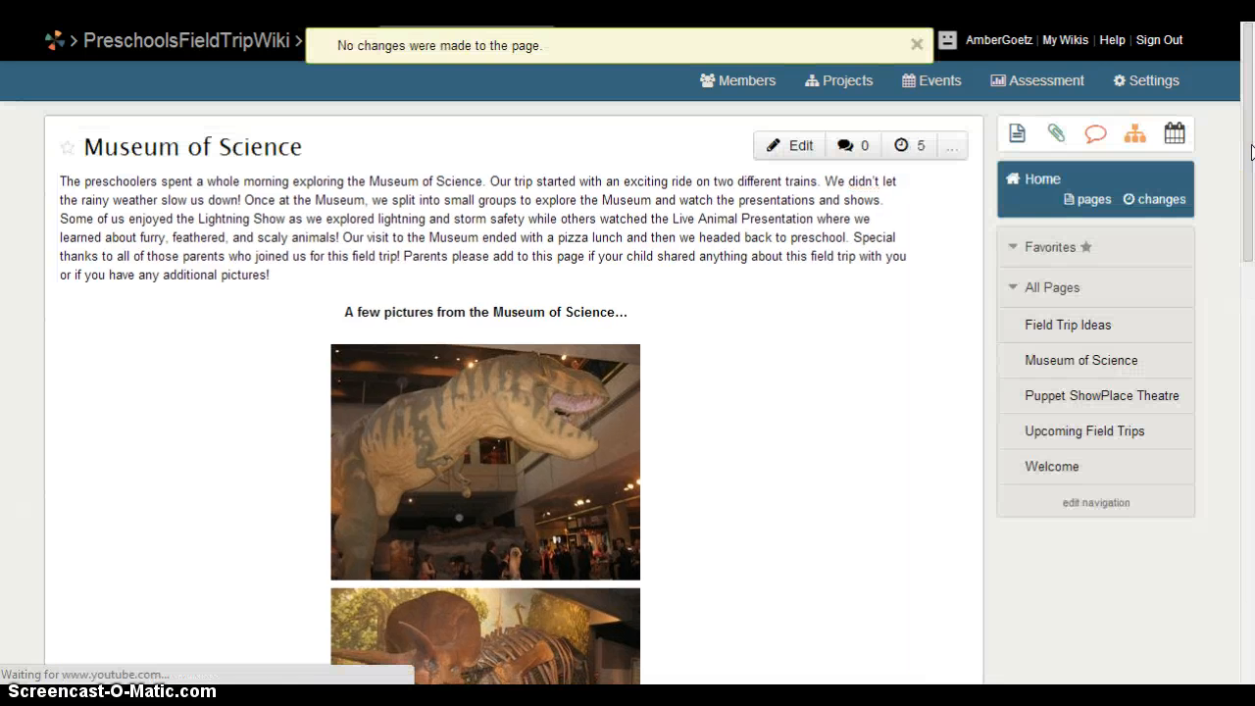
{"action": "left_click_drag", "start_coordinate": [1249, 163], "coordinate": [1249, 173]}
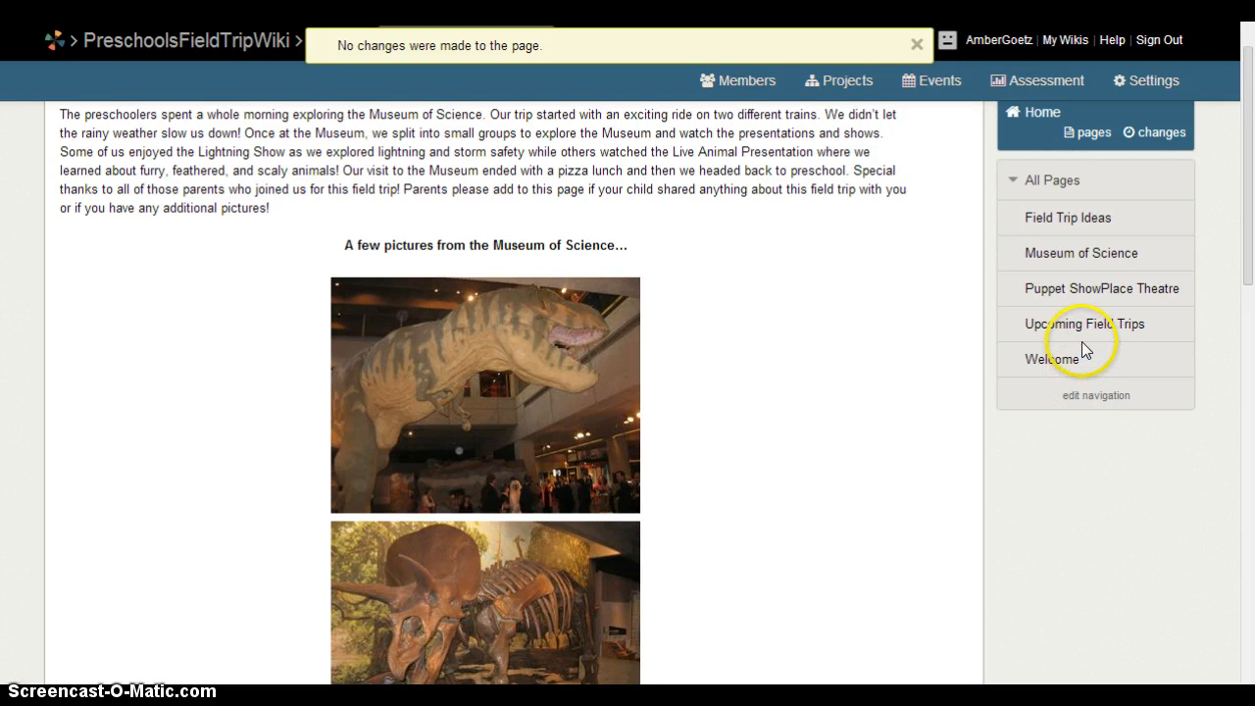
Open the Puppet ShowPlace Theatre page and scroll down to its Puppet ShowPlace and Tanglewood Marionettes links.
{"action": "left_click", "coordinate": [1091, 290]}
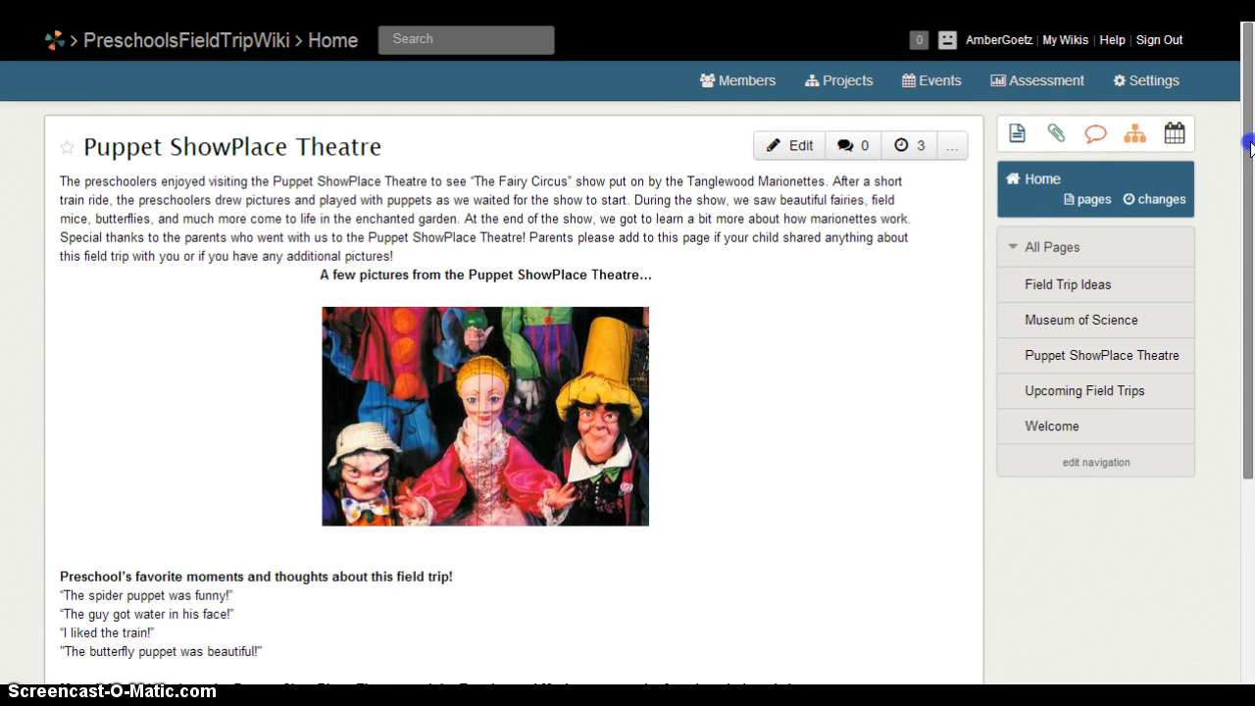
{"action": "left_click_drag", "start_coordinate": [1250, 147], "coordinate": [1251, 260]}
{"action": "left_click_drag", "start_coordinate": [1248, 314], "coordinate": [1241, 336]}
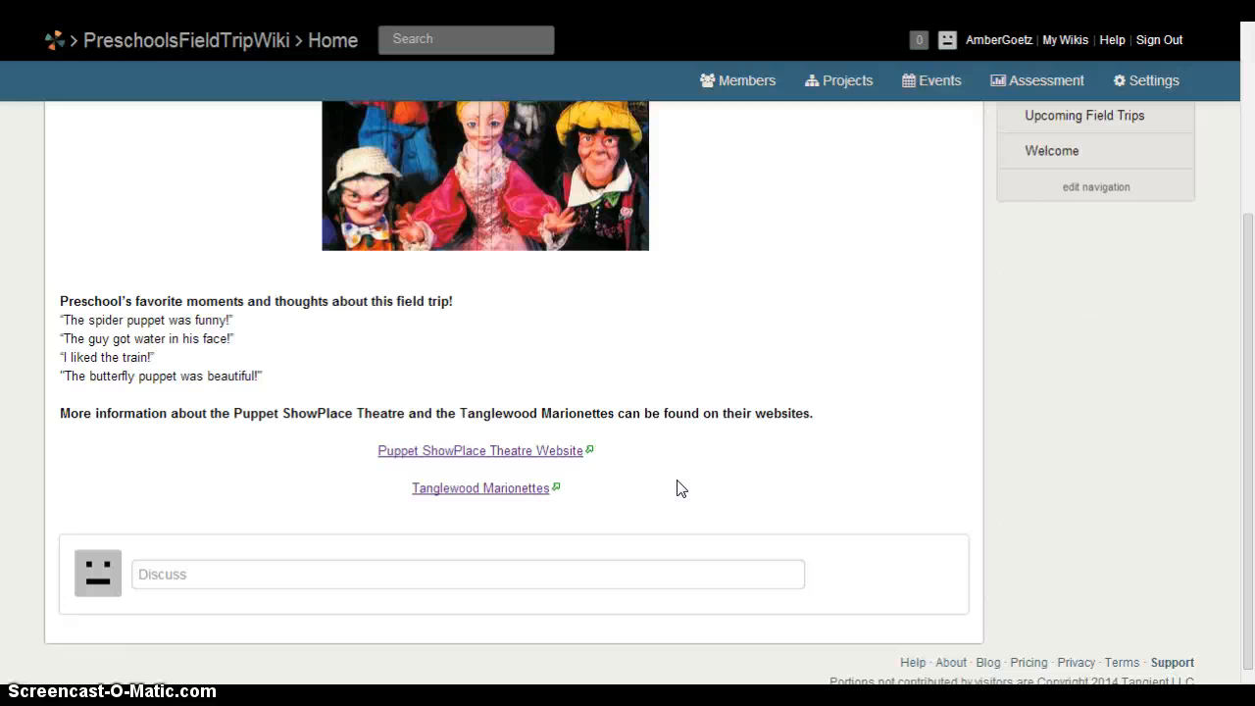
{"action": "left_click", "coordinate": [523, 450]}
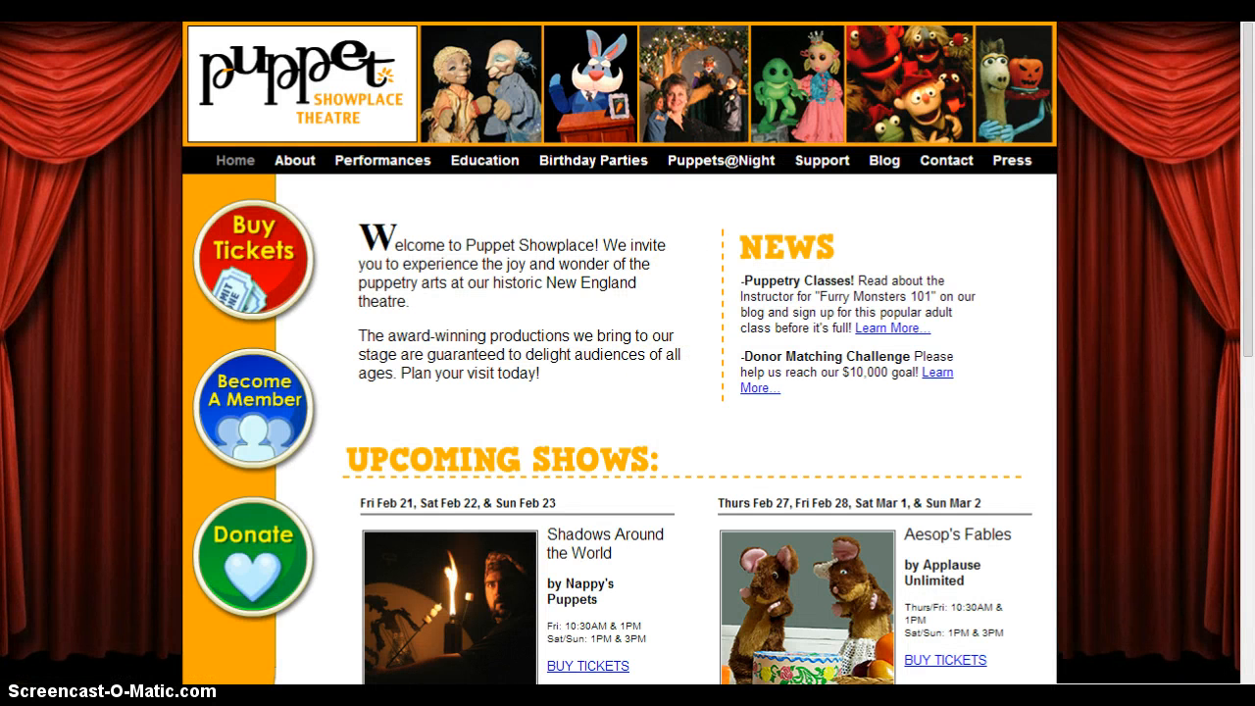
{"action": "key", "text": "alt+Left"}
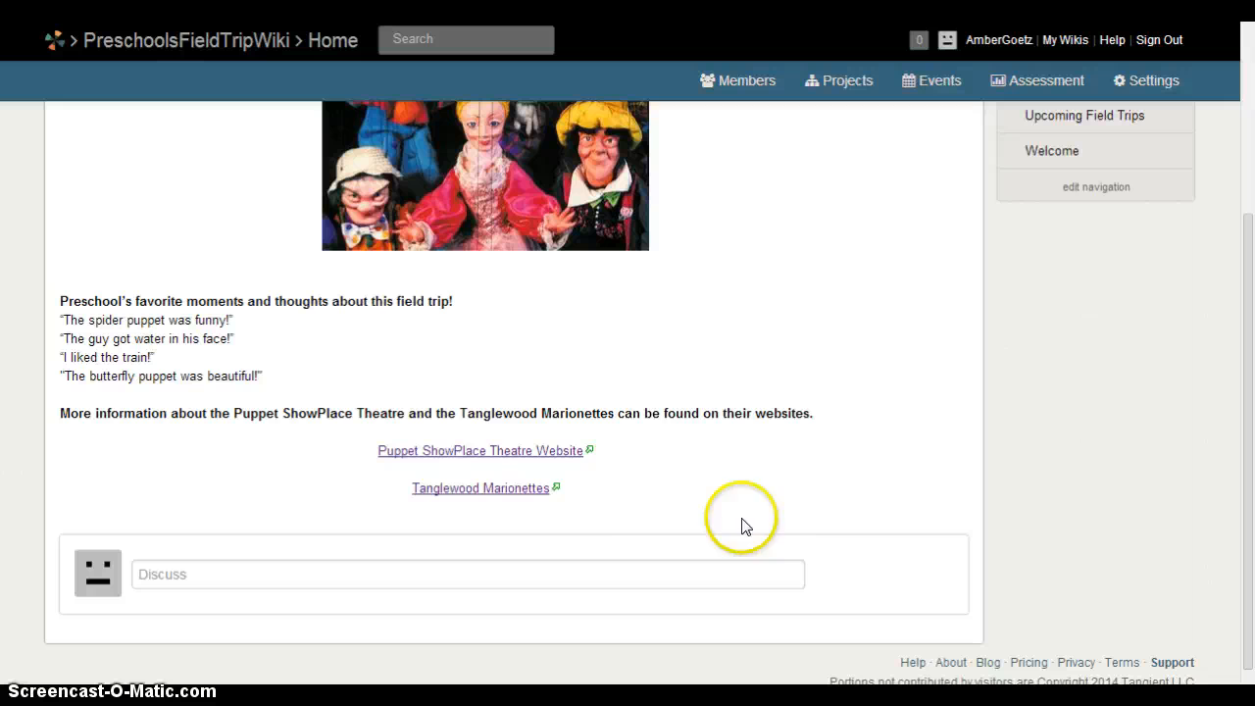
{"action": "left_click", "coordinate": [475, 482]}
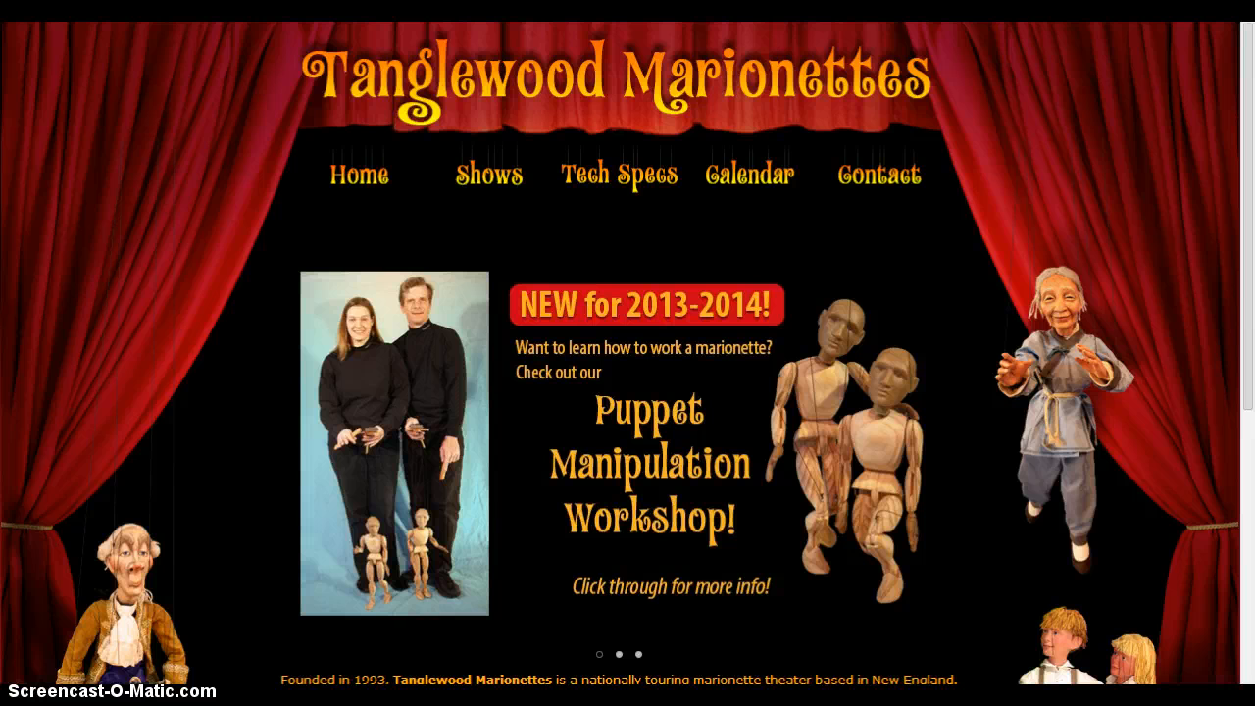
{"action": "key", "text": "alt+Left"}
{"action": "left_click_drag", "start_coordinate": [1239, 448], "coordinate": [1245, 165]}
In edit mode, inspect the Puppet ShowPlace Theatre Website link's address, then cancel the link settings.
{"action": "left_click", "coordinate": [775, 145]}
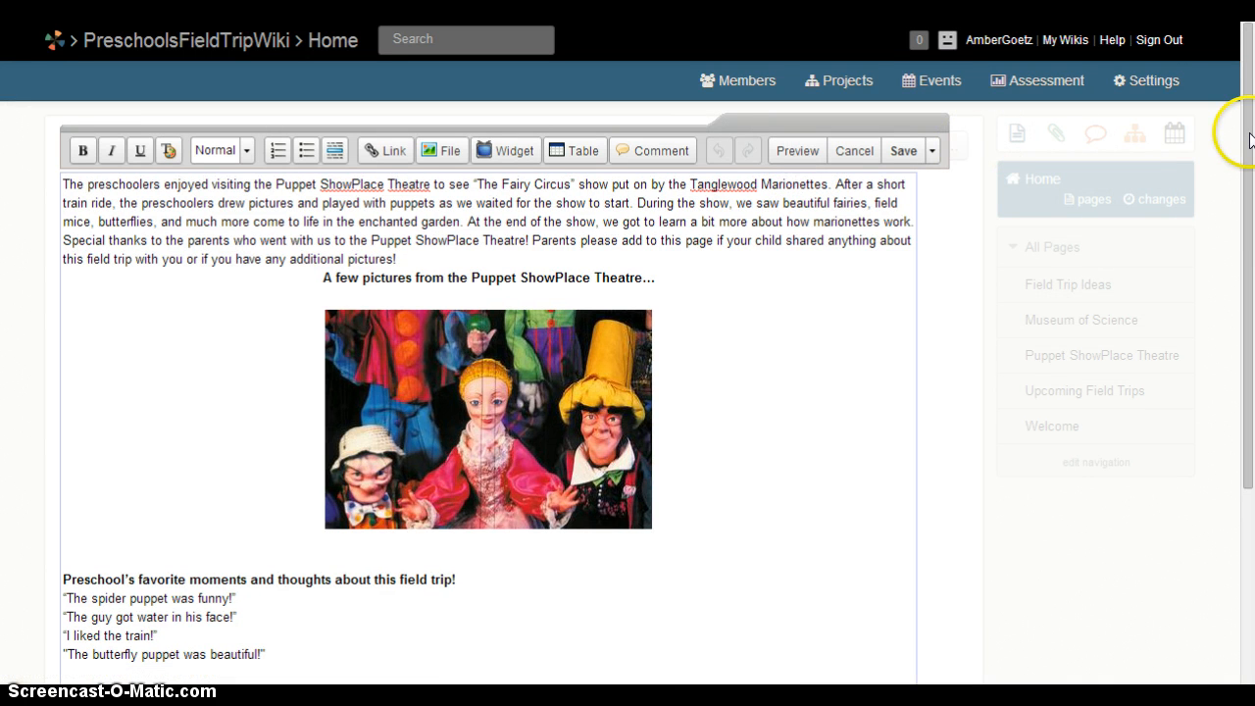
{"action": "left_click_drag", "start_coordinate": [1250, 147], "coordinate": [1239, 368]}
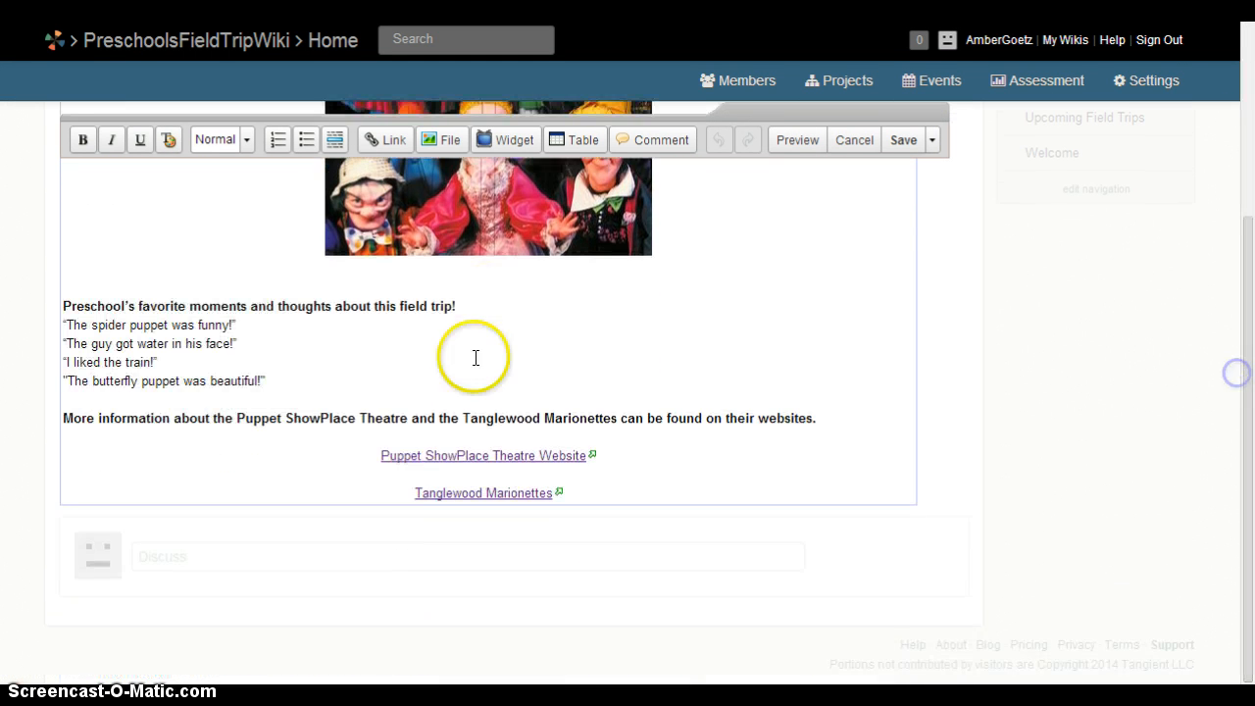
{"action": "left_click_drag", "start_coordinate": [380, 456], "coordinate": [584, 462]}
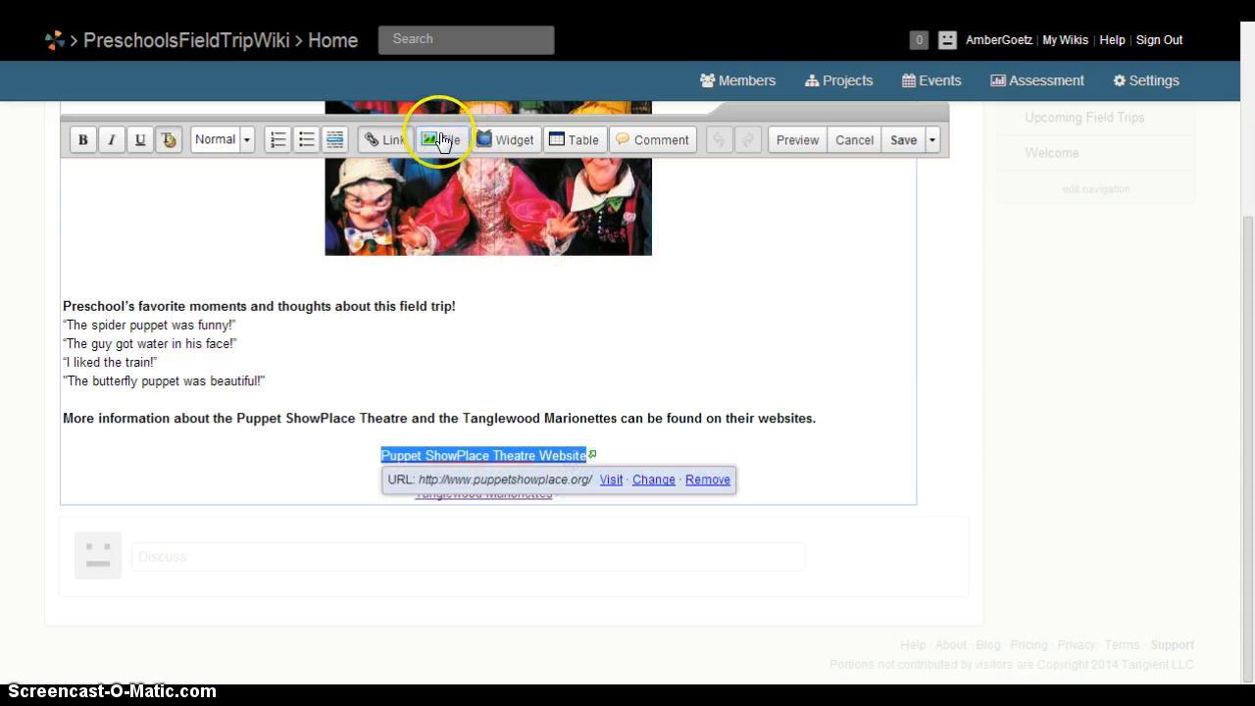
{"action": "left_click", "coordinate": [376, 142]}
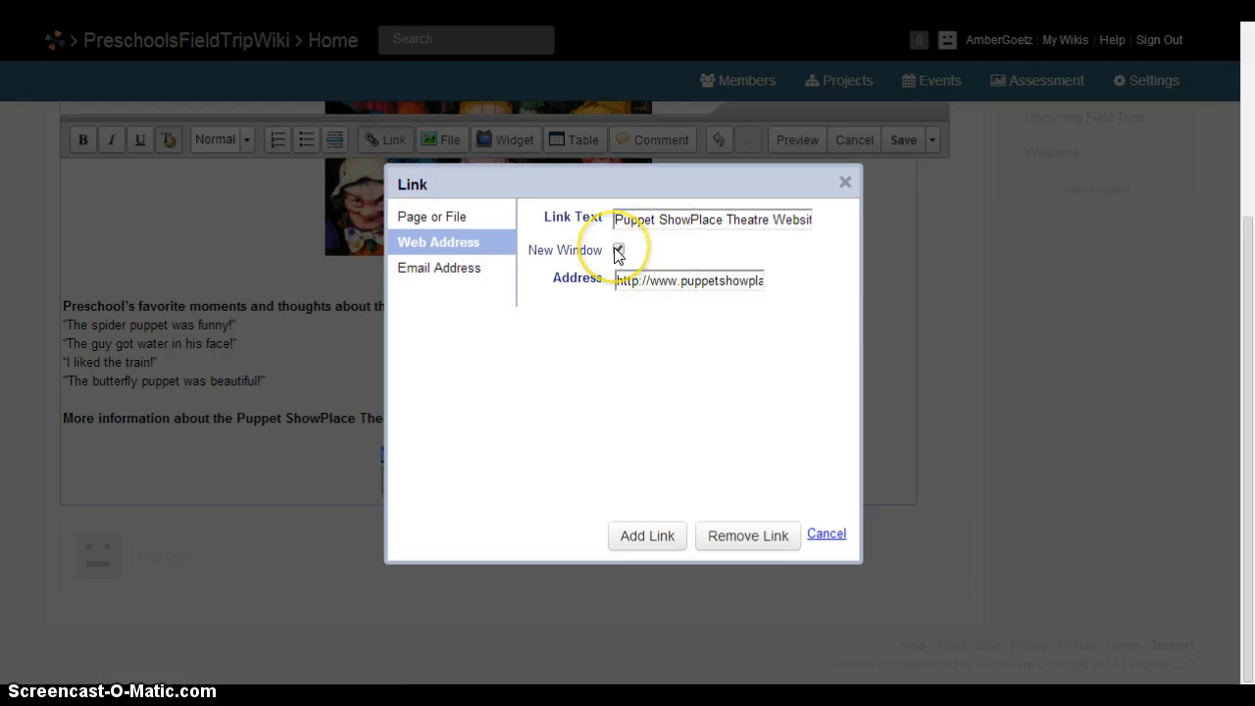
{"action": "left_click", "coordinate": [636, 279]}
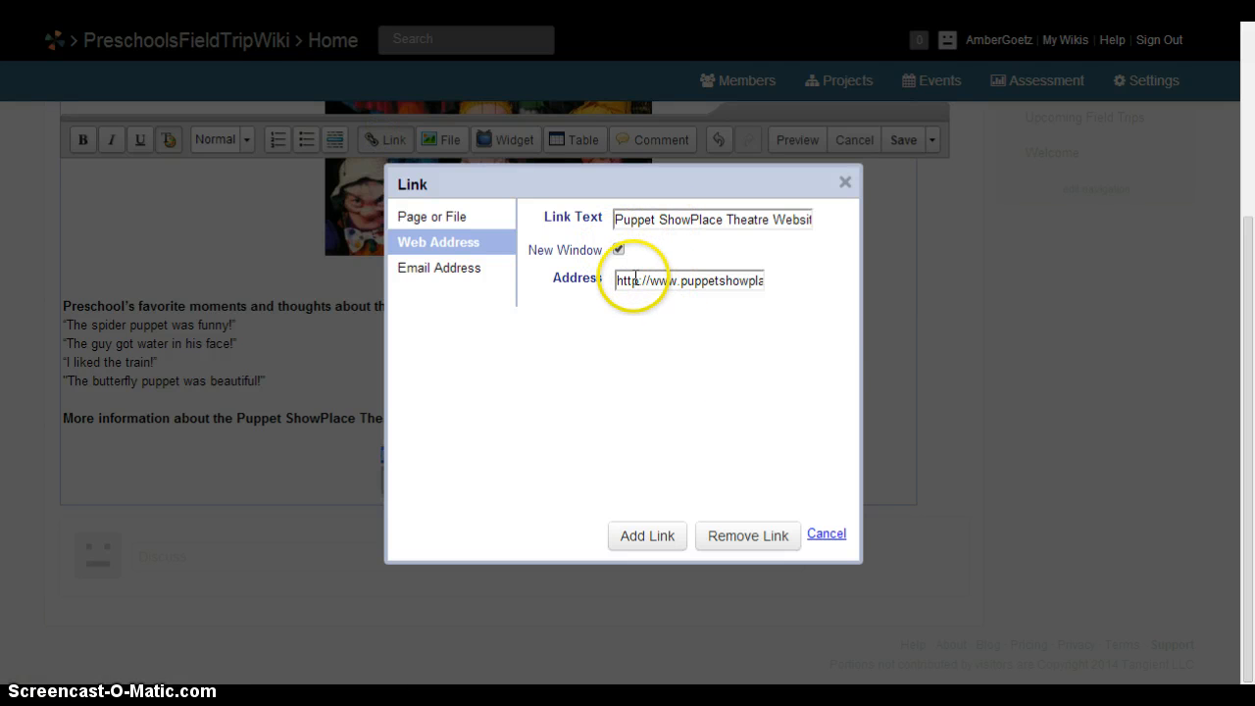
{"action": "left_click", "coordinate": [692, 285]}
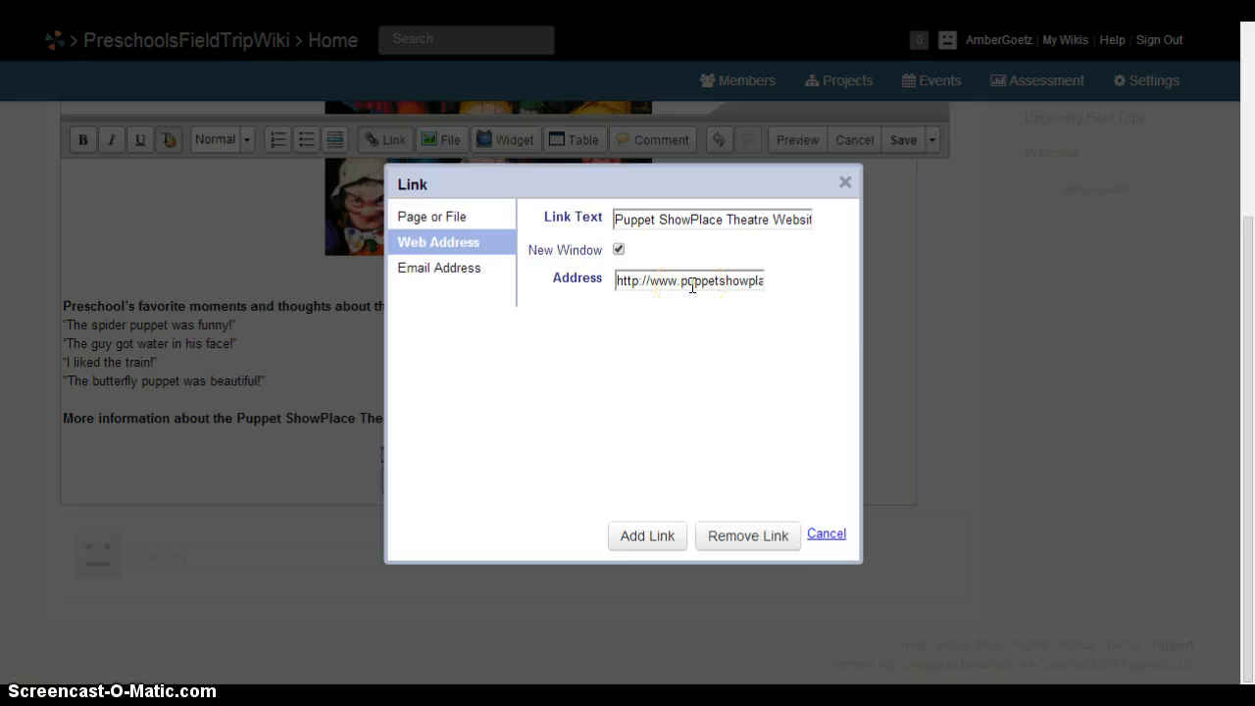
{"action": "left_click", "coordinate": [823, 535]}
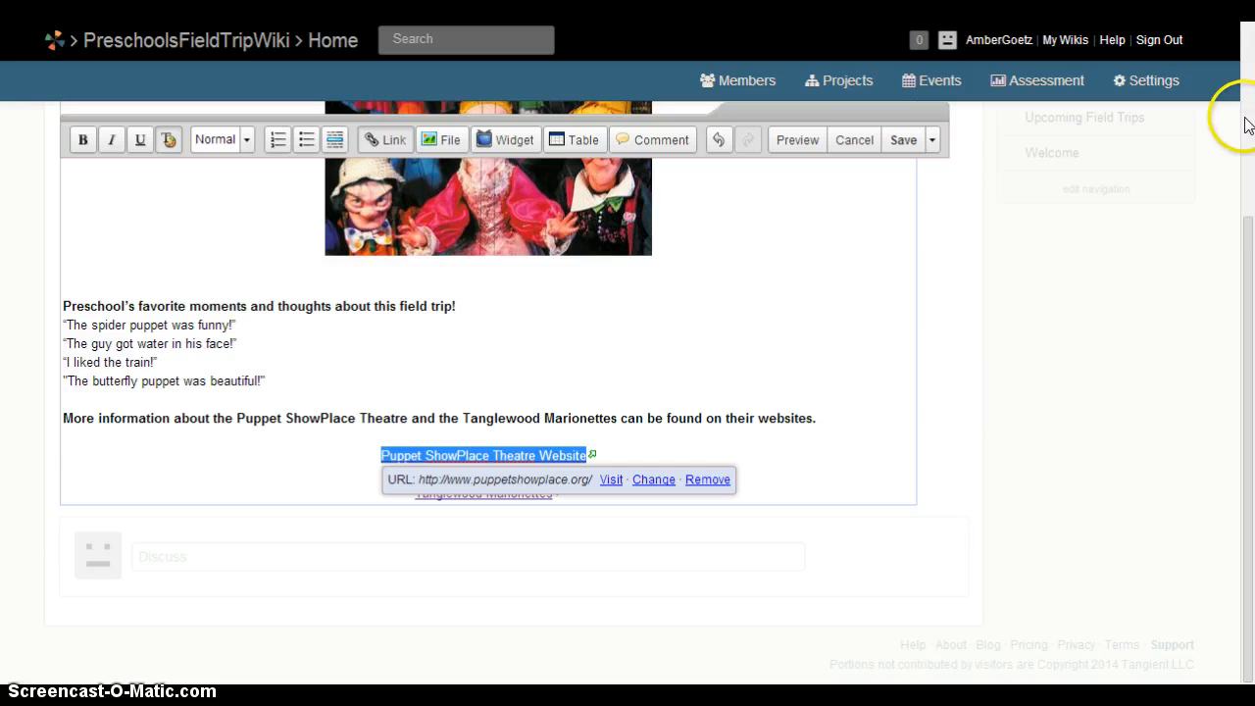
Save the Puppet ShowPlace Theatre page unchanged.
{"action": "left_click_drag", "start_coordinate": [1248, 267], "coordinate": [1252, 49]}
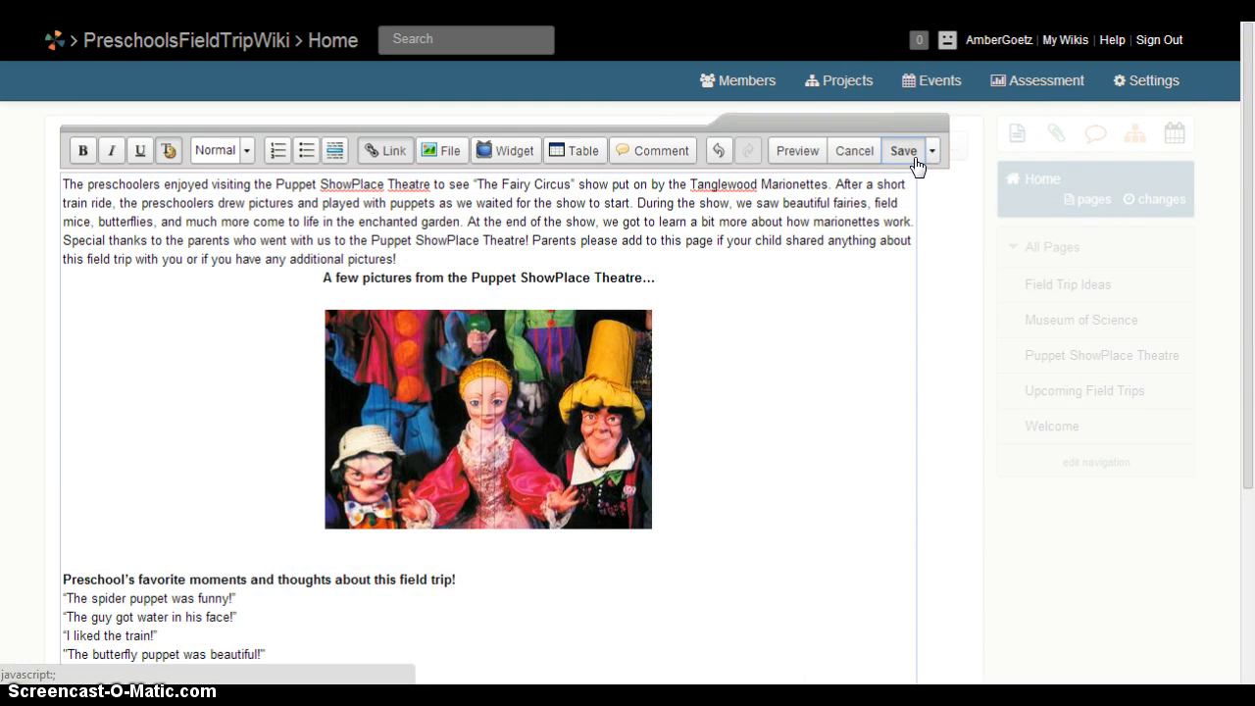
{"action": "left_click", "coordinate": [915, 159]}
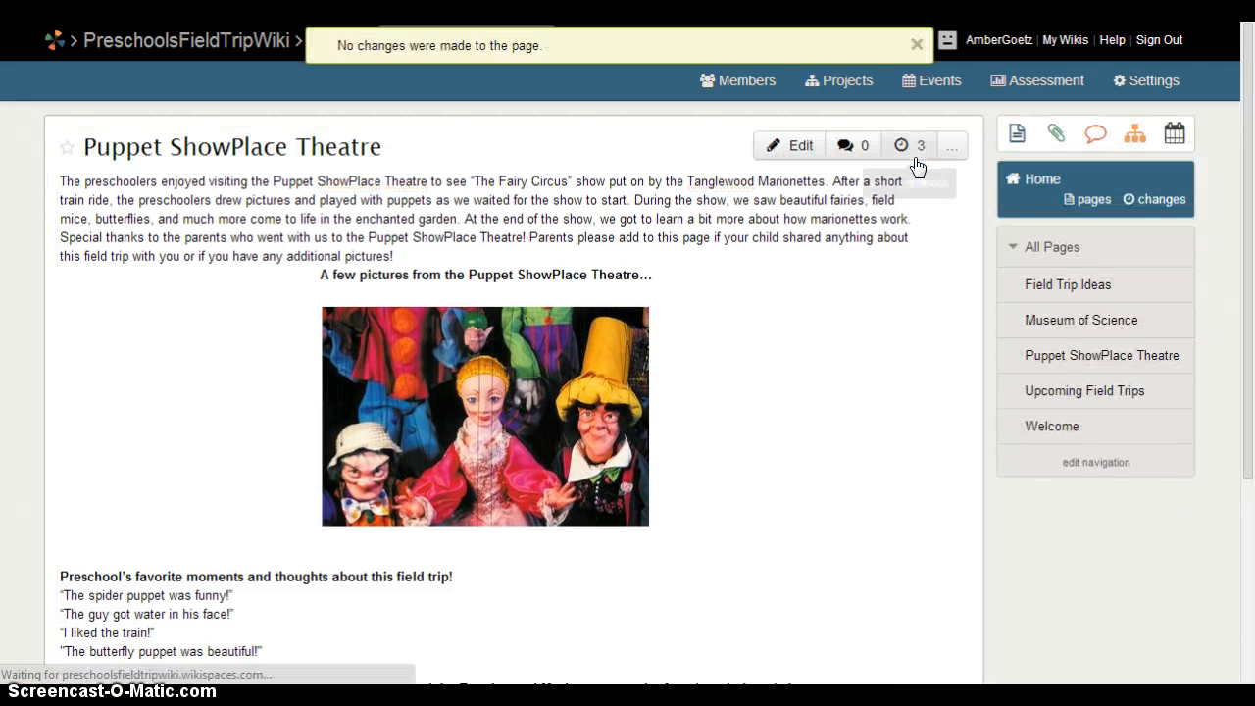
{"action": "left_click", "coordinate": [1024, 285]}
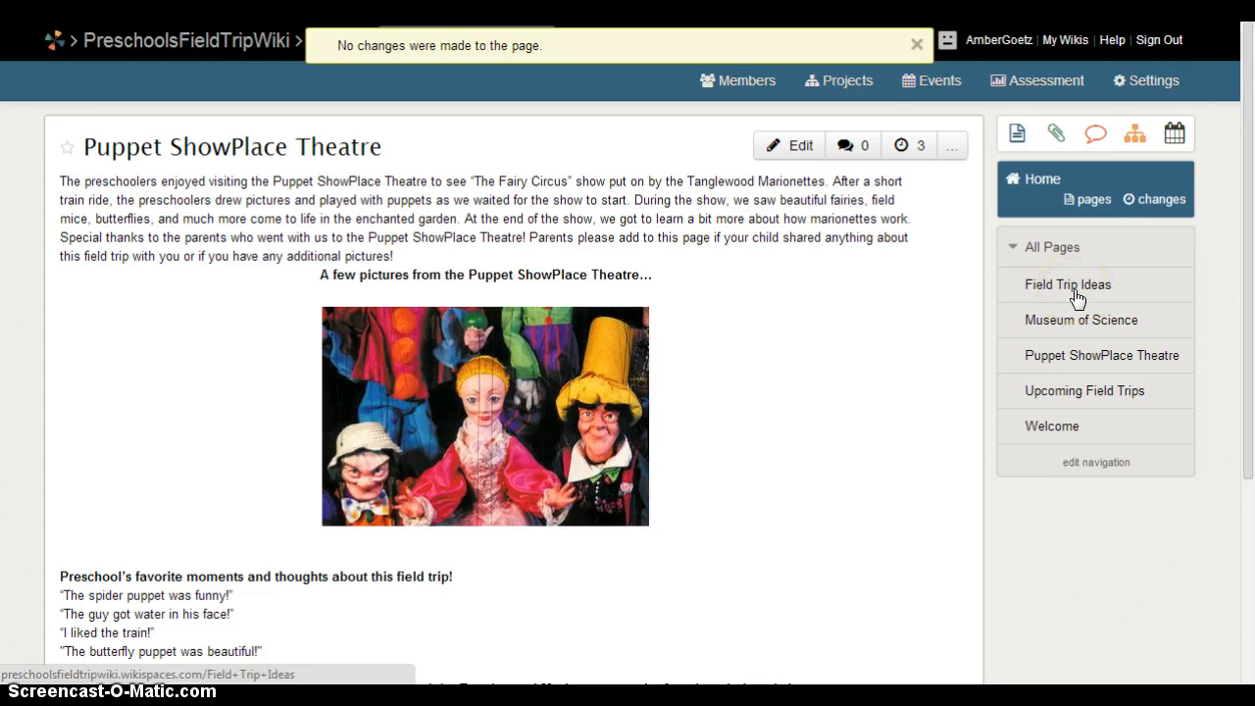
On the Upcoming Field Trips page, download Bertucci's Permission Slip.doc and open it from the download bar.
{"action": "left_click", "coordinate": [1090, 395]}
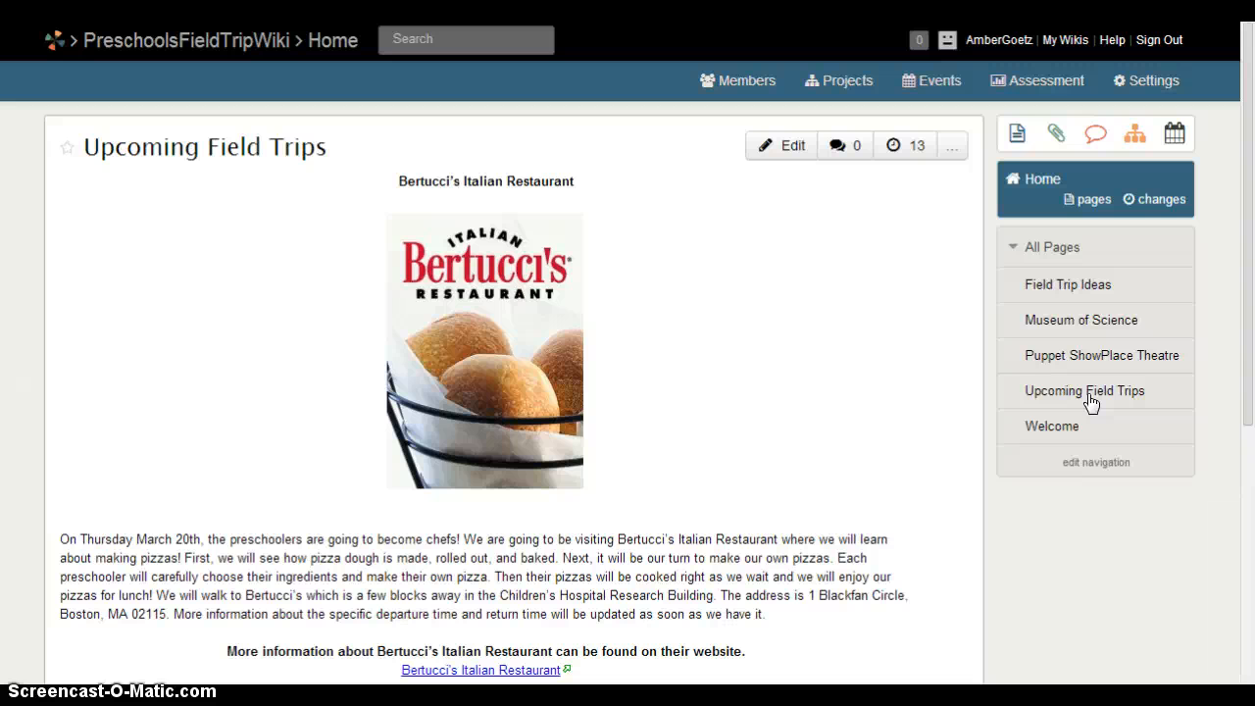
{"action": "left_click", "coordinate": [1248, 322]}
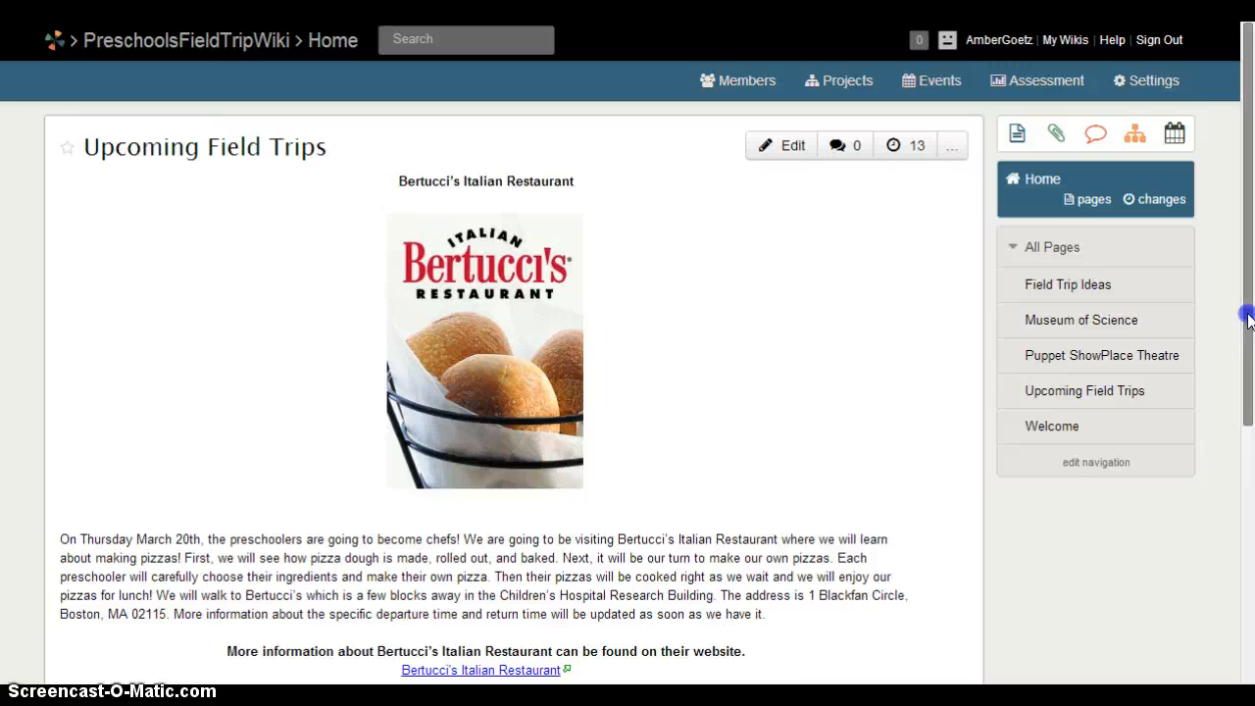
{"action": "left_click_drag", "start_coordinate": [1248, 319], "coordinate": [1231, 424]}
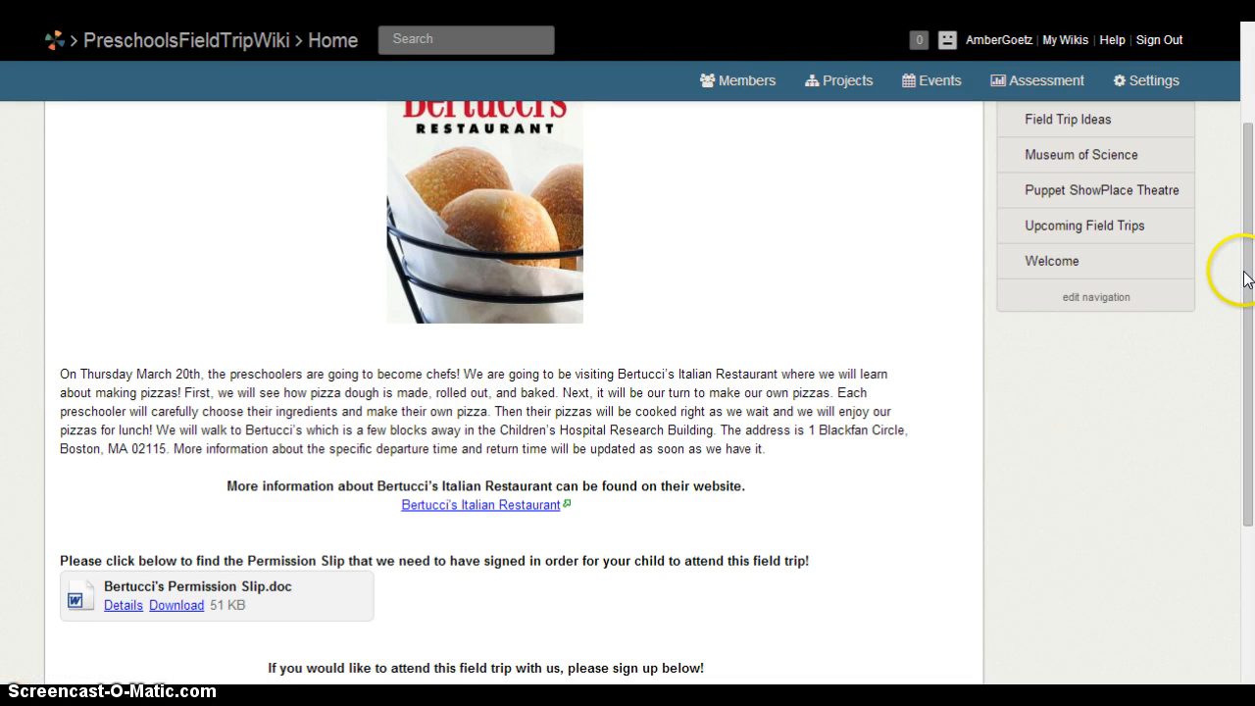
{"action": "left_click_drag", "start_coordinate": [1246, 279], "coordinate": [1236, 374]}
{"action": "left_click", "coordinate": [382, 442]}
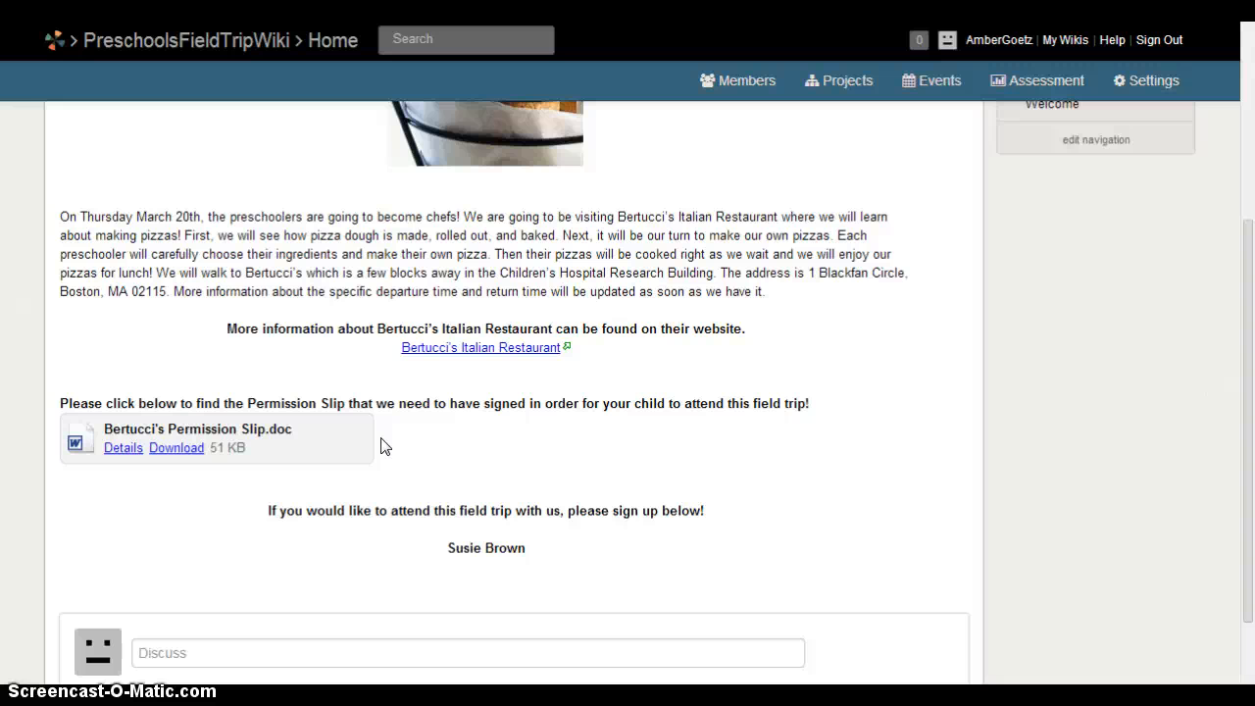
{"action": "left_click", "coordinate": [176, 449]}
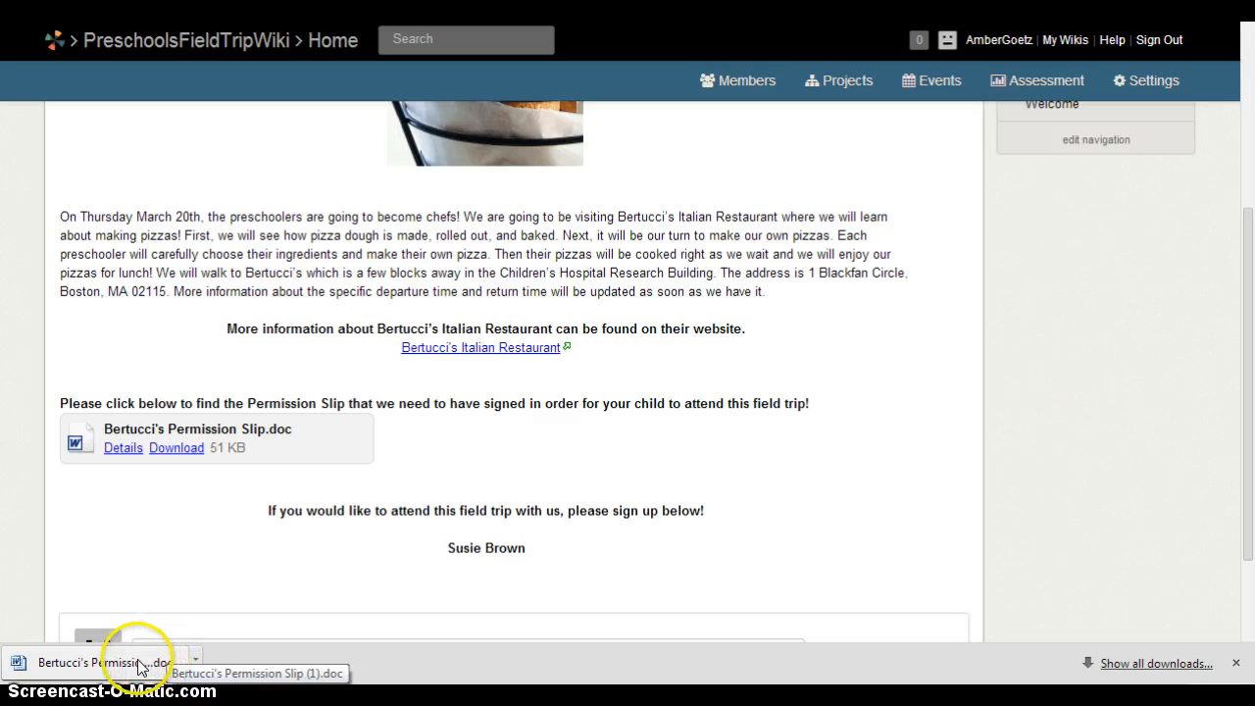
{"action": "left_click", "coordinate": [94, 662]}
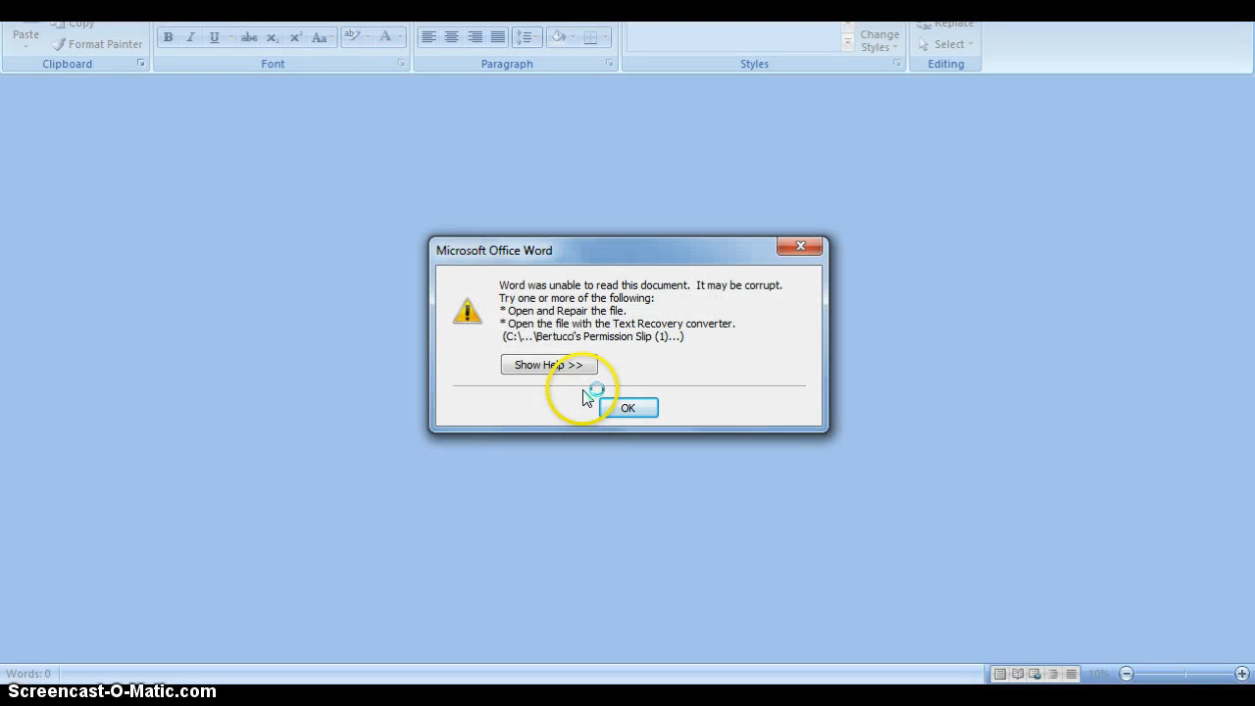
Dismiss Word's error that the permission slip document cannot be read.
{"action": "left_click", "coordinate": [641, 406]}
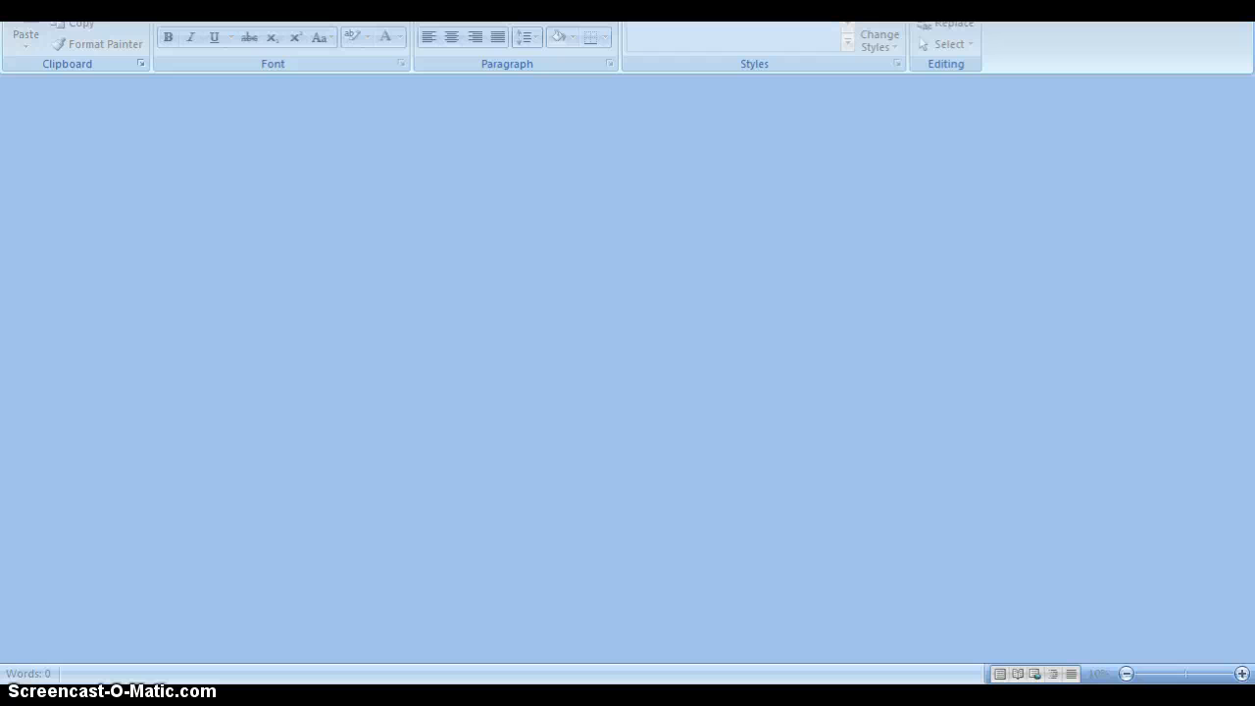
Return to the Upcoming Field Trips page in the browser.
{"action": "key", "text": "alt+Tab"}
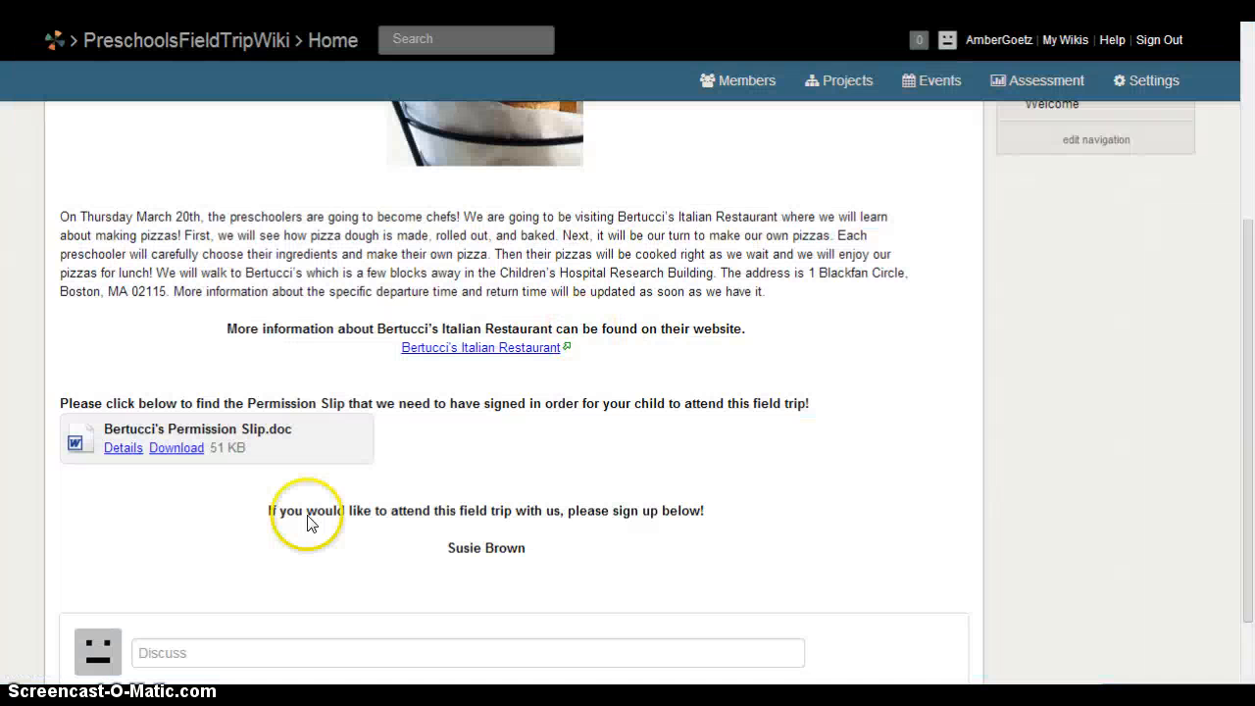
{"action": "right_click", "coordinate": [313, 433]}
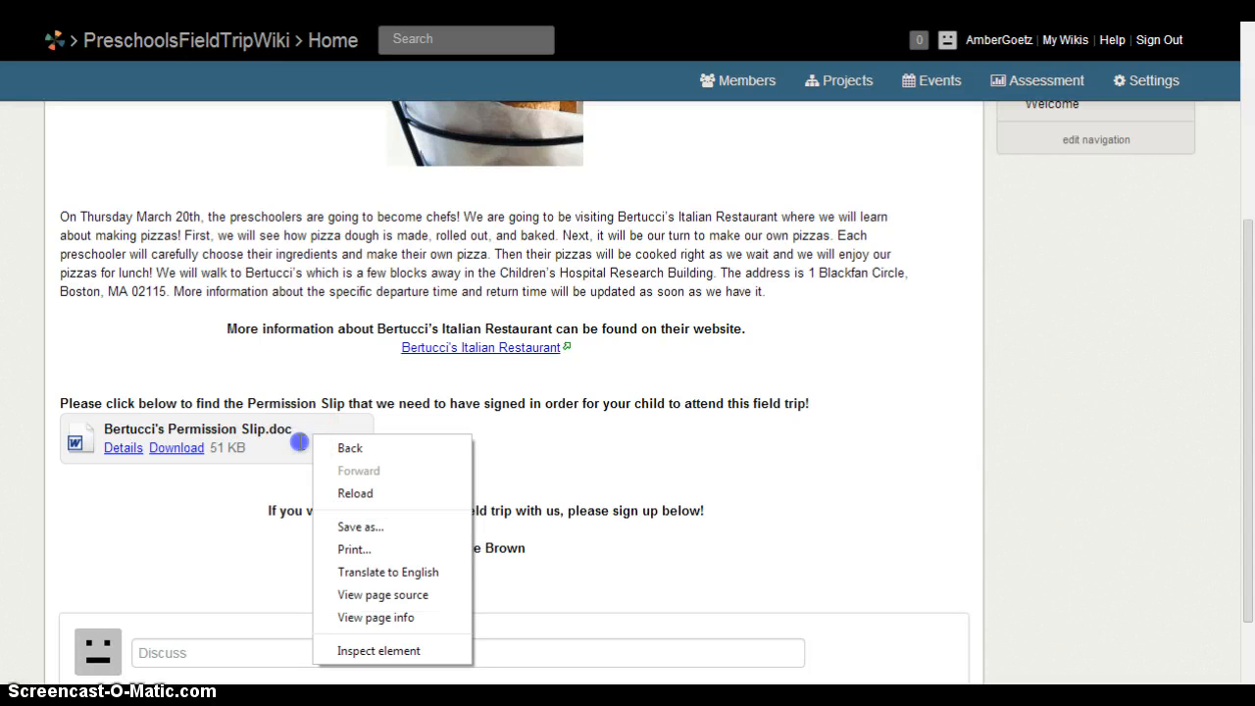
{"action": "left_click", "coordinate": [304, 439]}
Download Bertucci's Permission Slip.doc again and open the new copy in Word.
{"action": "left_click", "coordinate": [175, 448]}
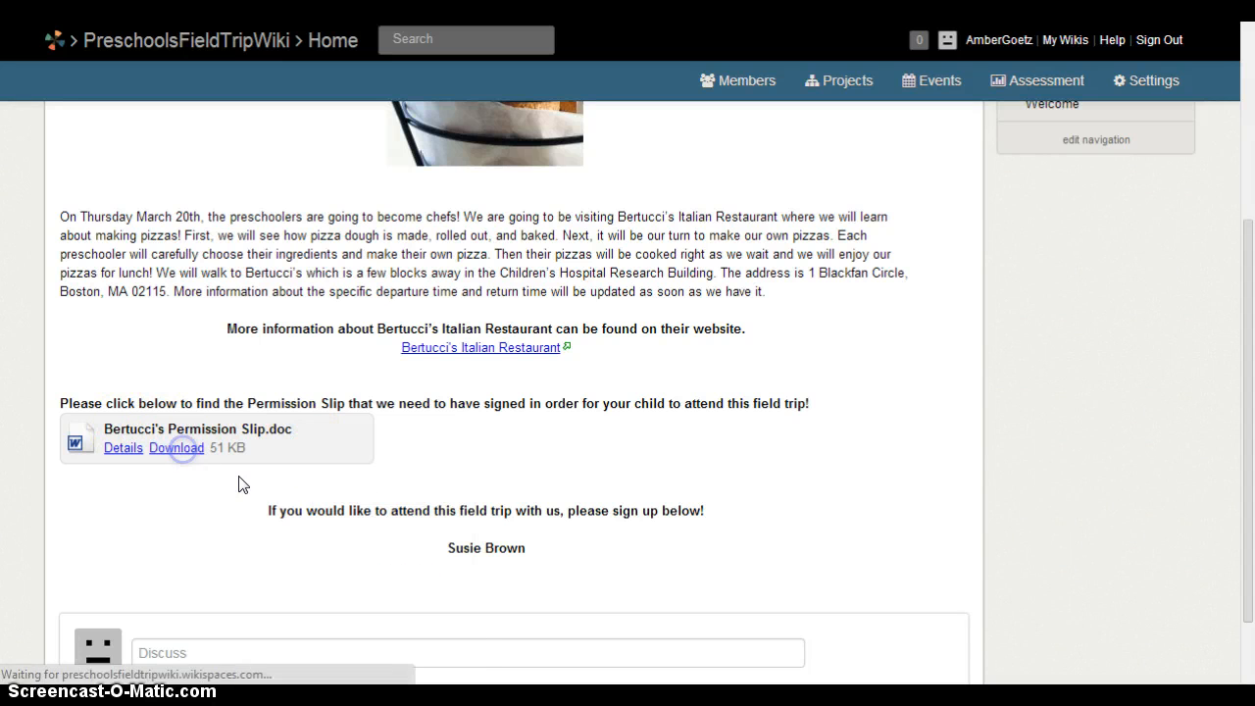
{"action": "right_click", "coordinate": [147, 663]}
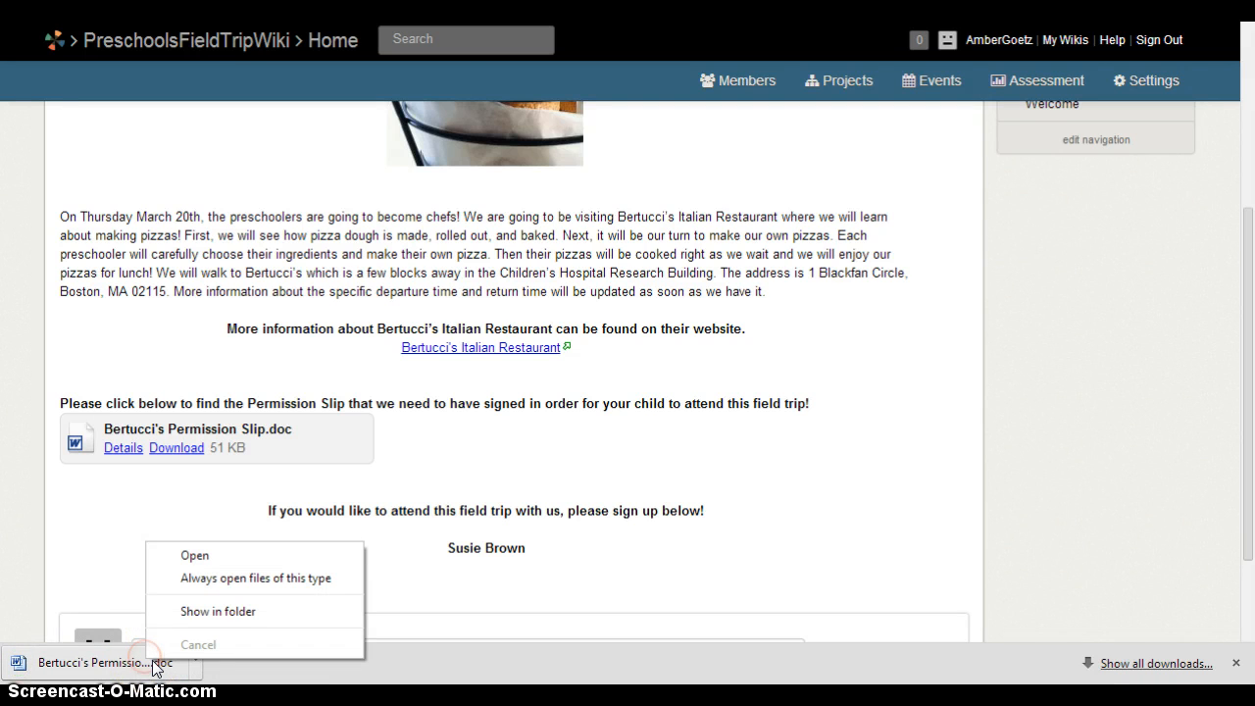
{"action": "left_click", "coordinate": [214, 557]}
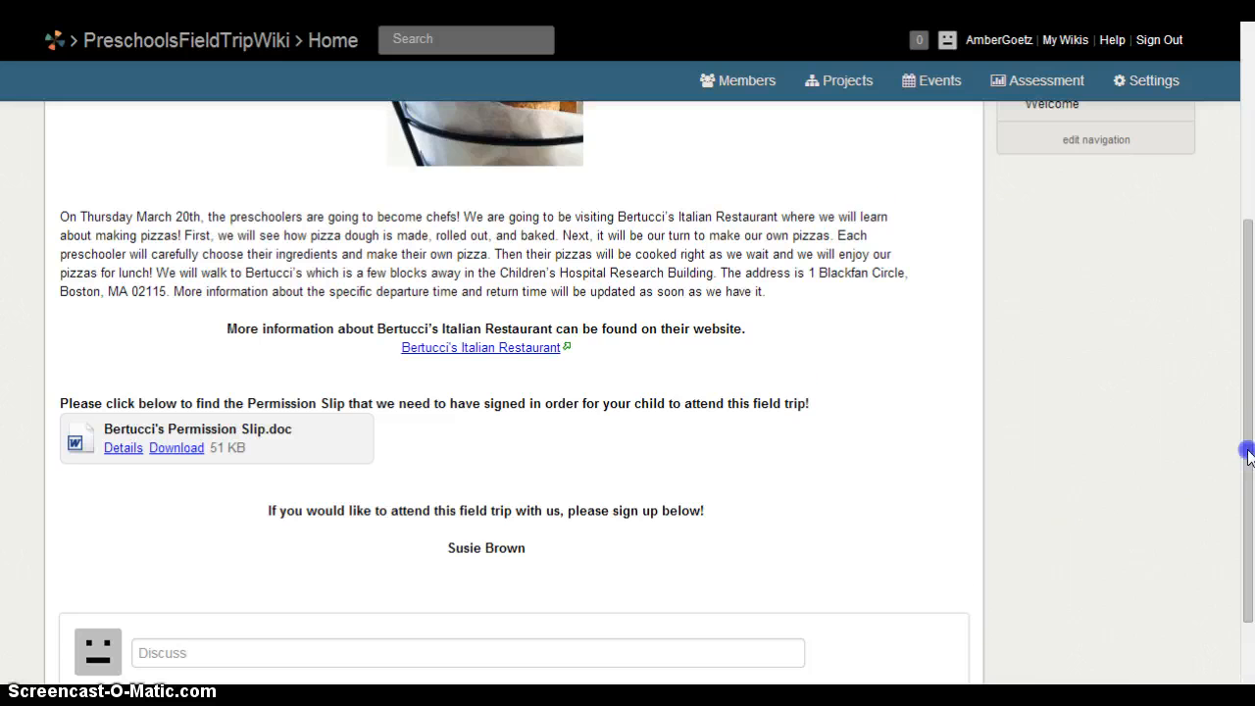
{"action": "left_click_drag", "start_coordinate": [1246, 448], "coordinate": [1247, 502]}
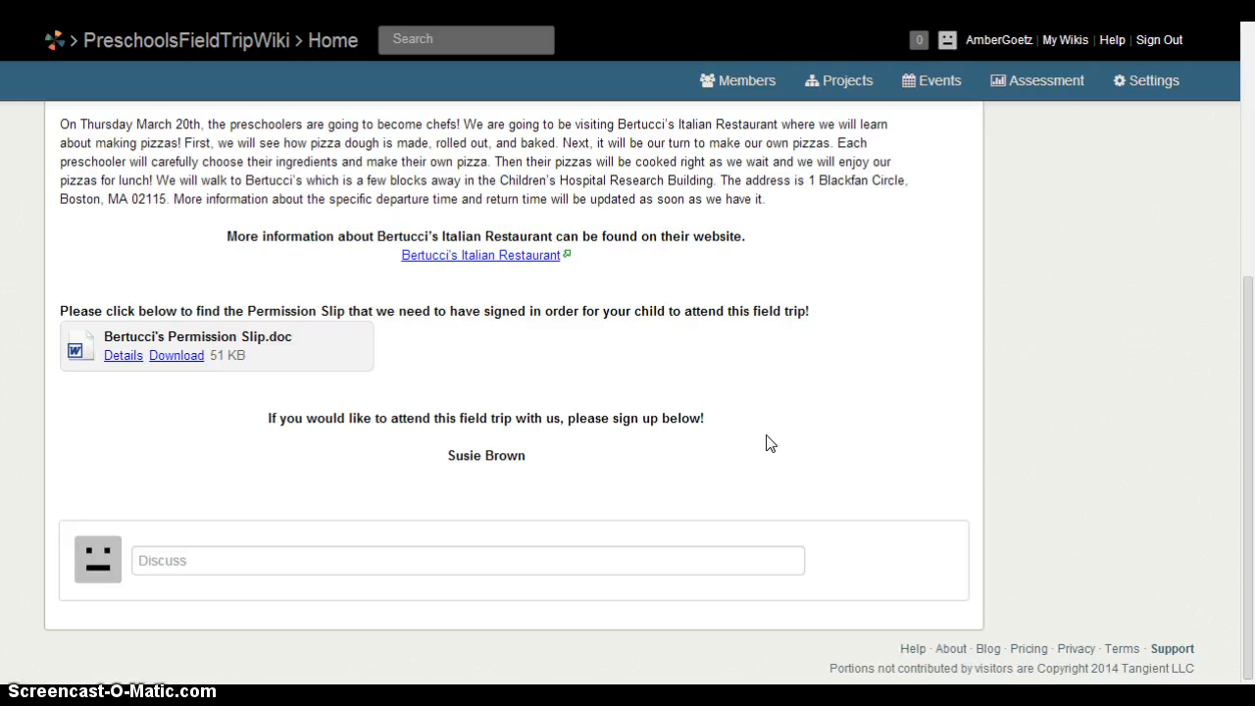
{"action": "left_click_drag", "start_coordinate": [1252, 482], "coordinate": [1252, 245]}
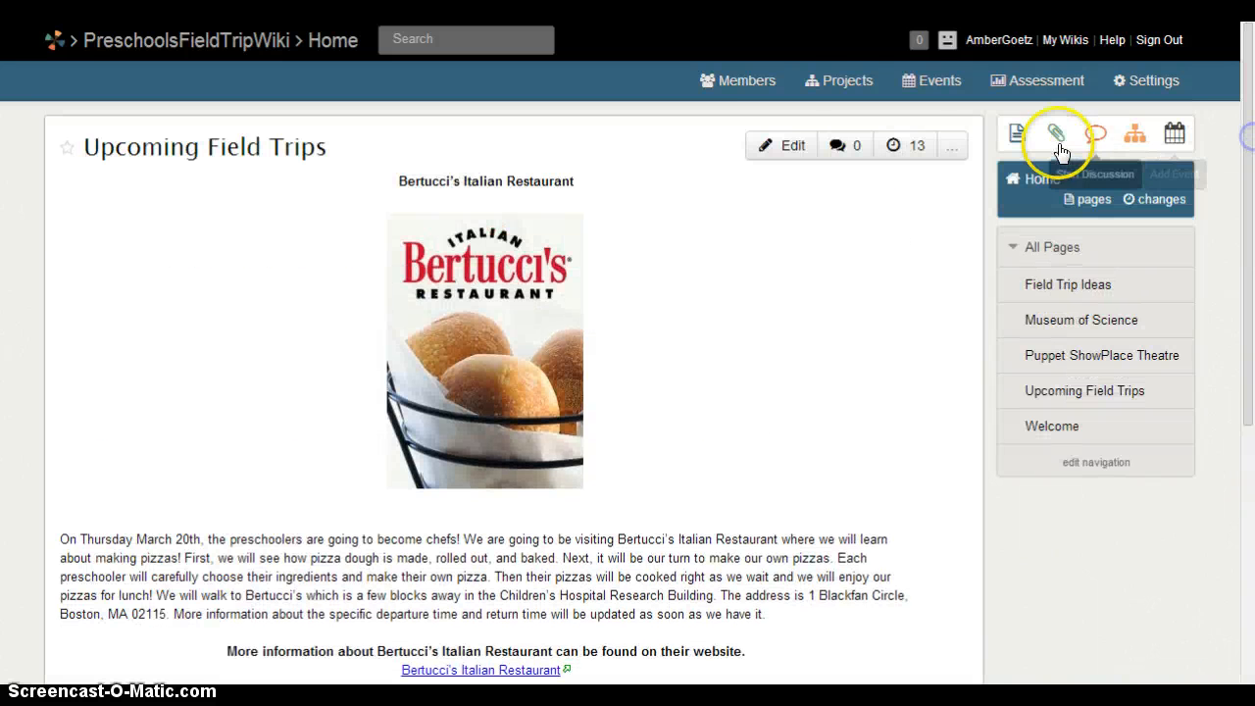
Edit the Upcoming Field Trips page below the permission slip attachment and save it, updating the page.
{"action": "left_click", "coordinate": [780, 146]}
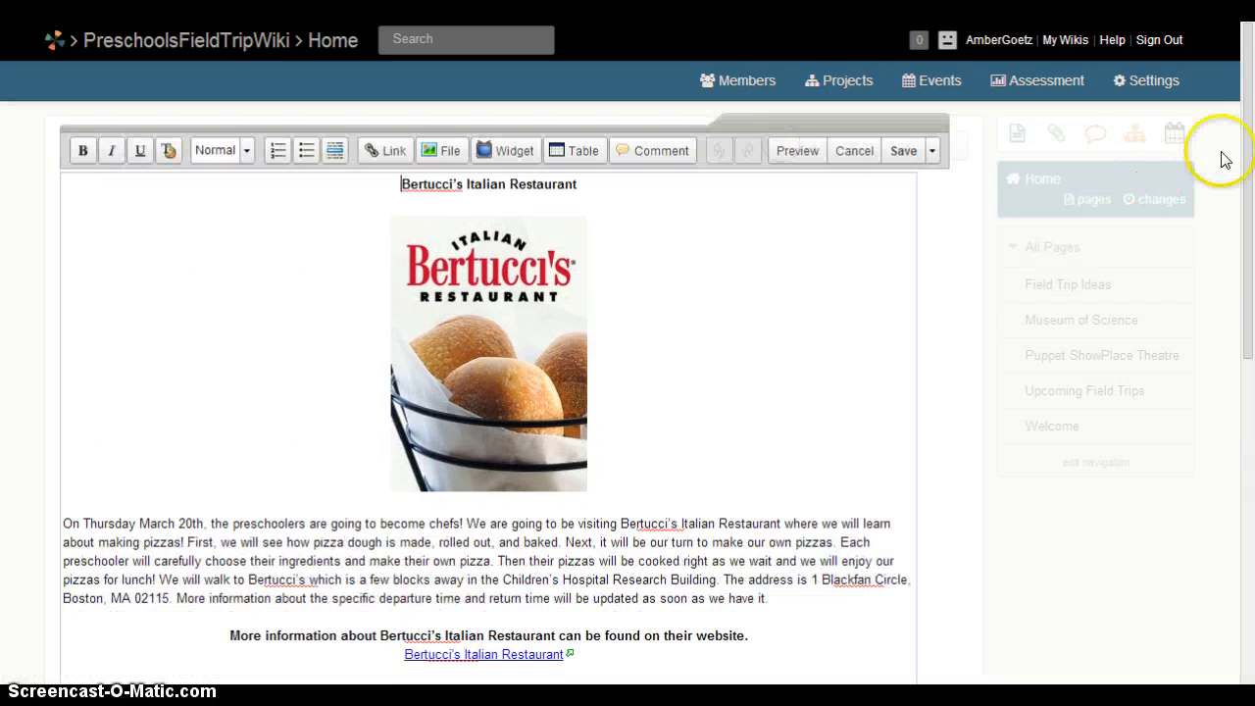
{"action": "left_click_drag", "start_coordinate": [1250, 143], "coordinate": [1251, 334]}
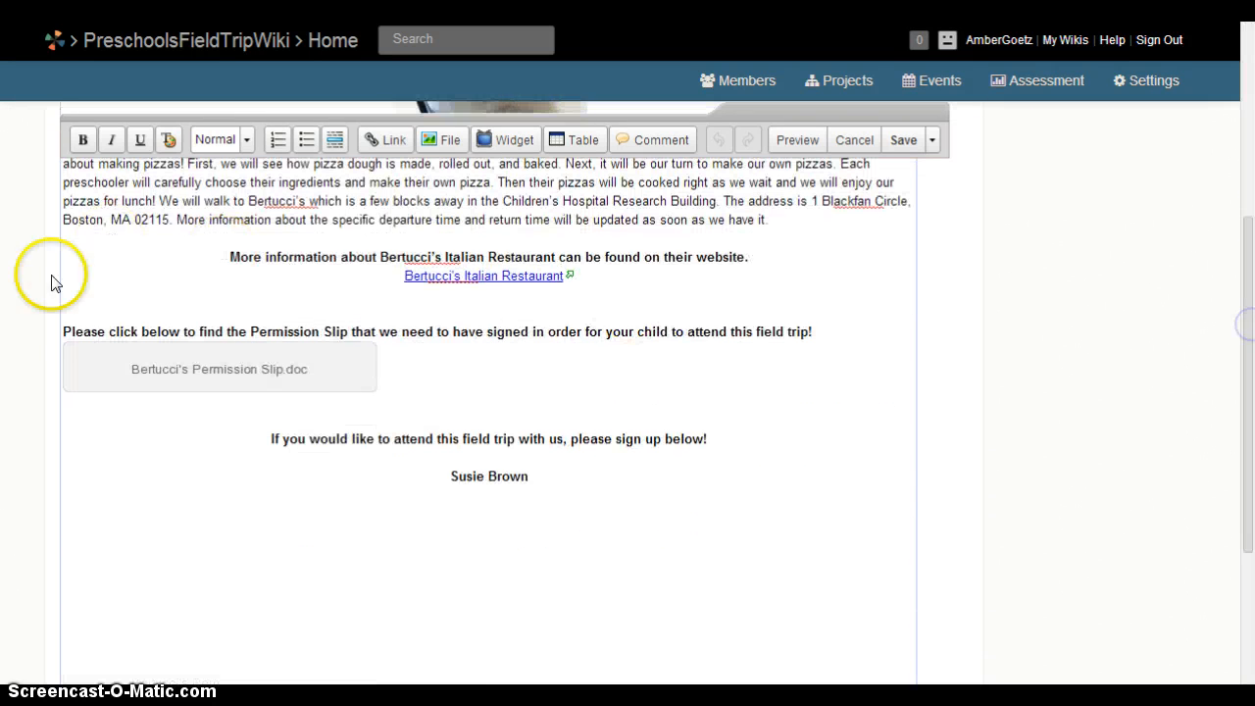
{"action": "left_click", "coordinate": [217, 416]}
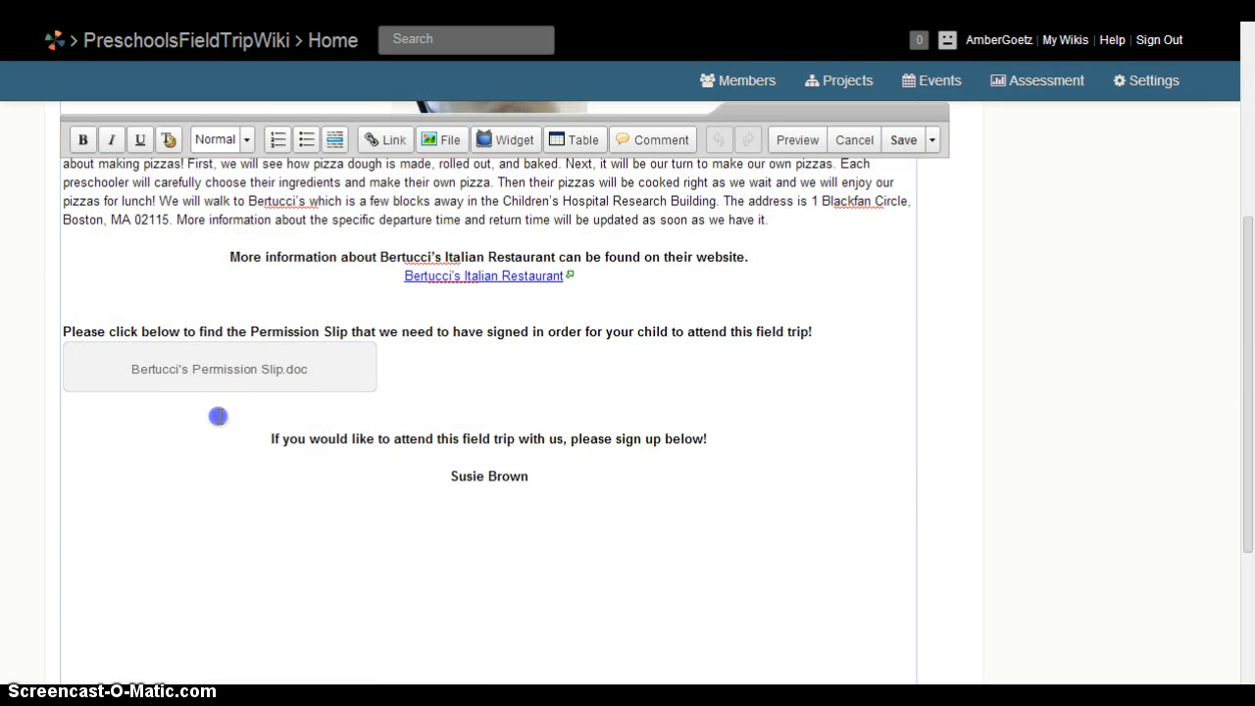
{"action": "left_click", "coordinate": [445, 139]}
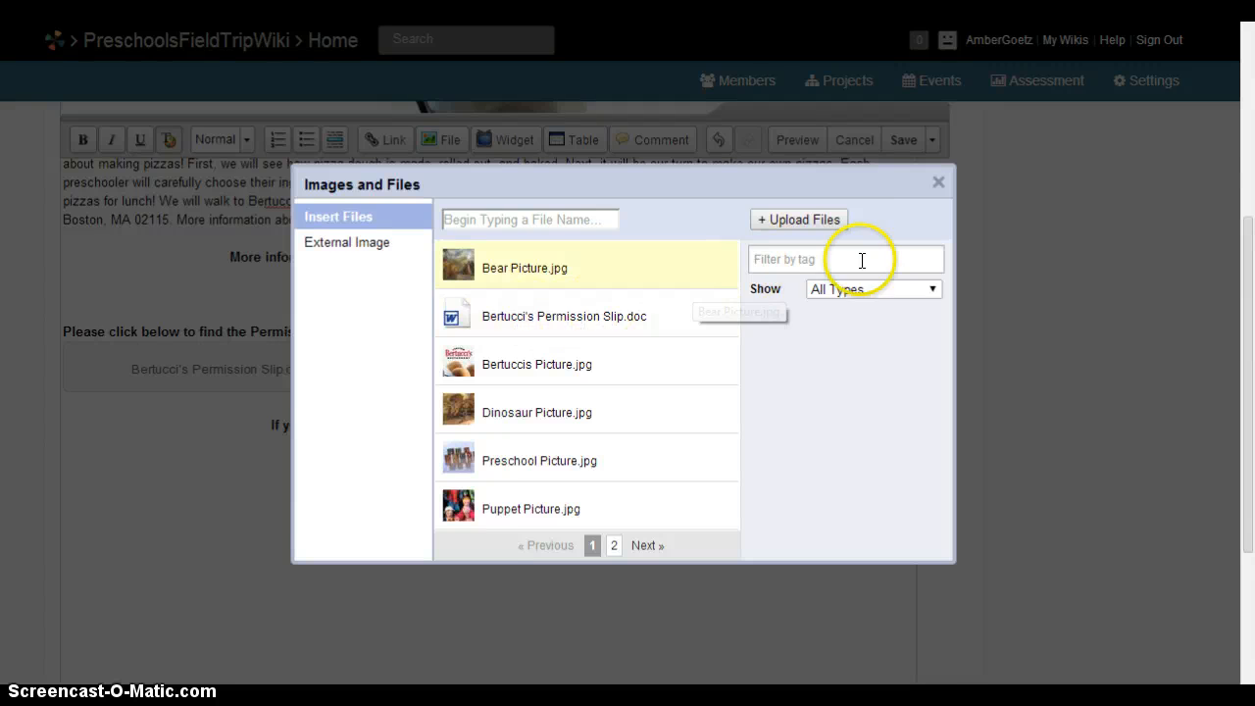
{"action": "left_click", "coordinate": [938, 184]}
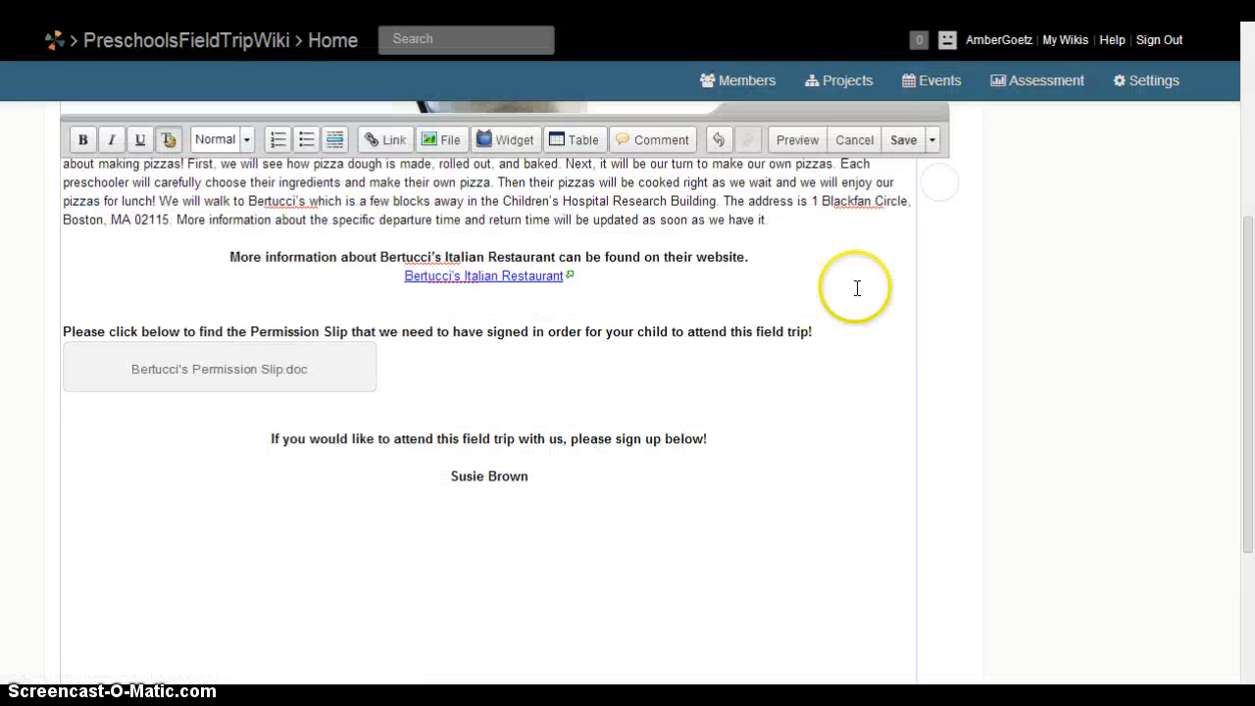
{"action": "left_click", "coordinate": [910, 143]}
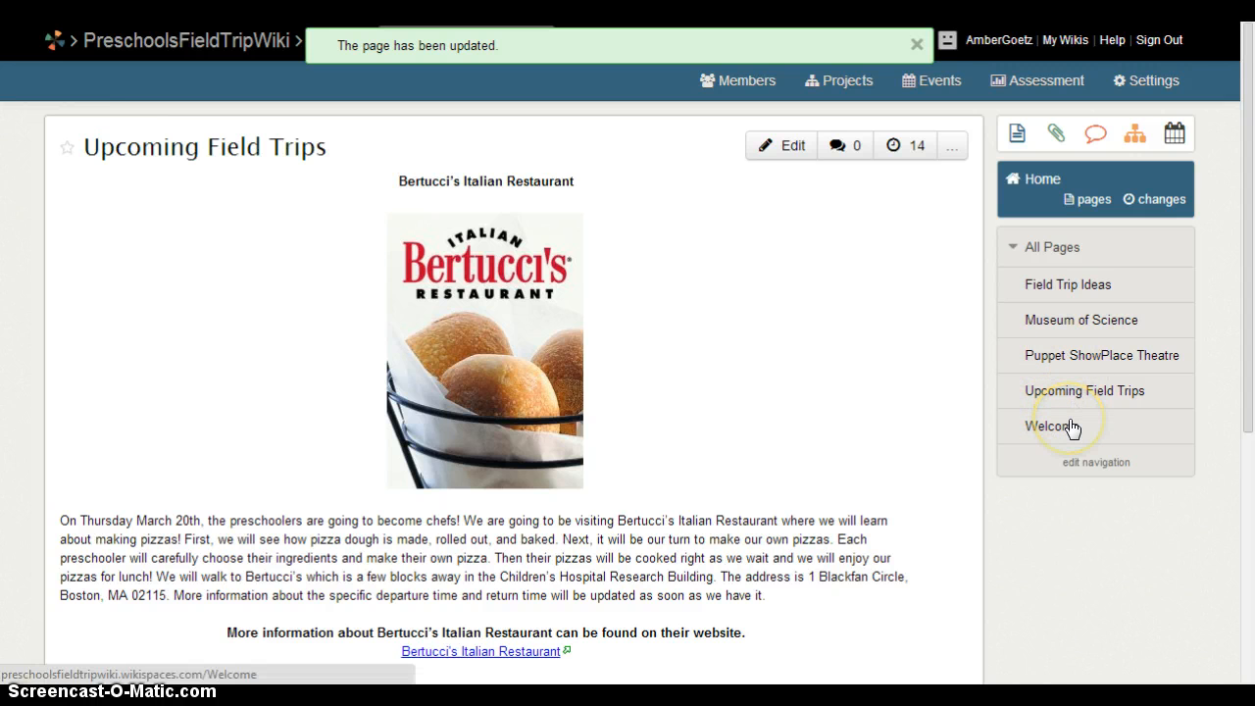
View the Field Trip Ideas page, then open the Members list showing the organizer and pending invitations.
{"action": "left_click", "coordinate": [1062, 287]}
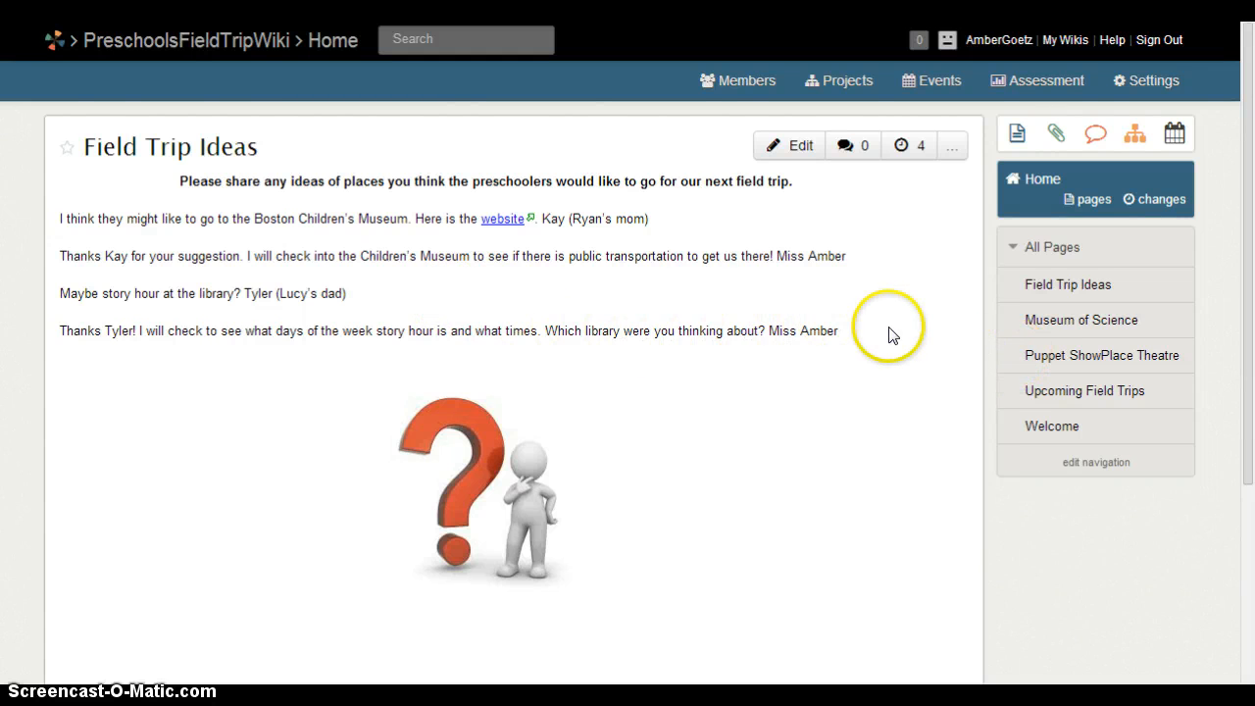
{"action": "left_click", "coordinate": [733, 86]}
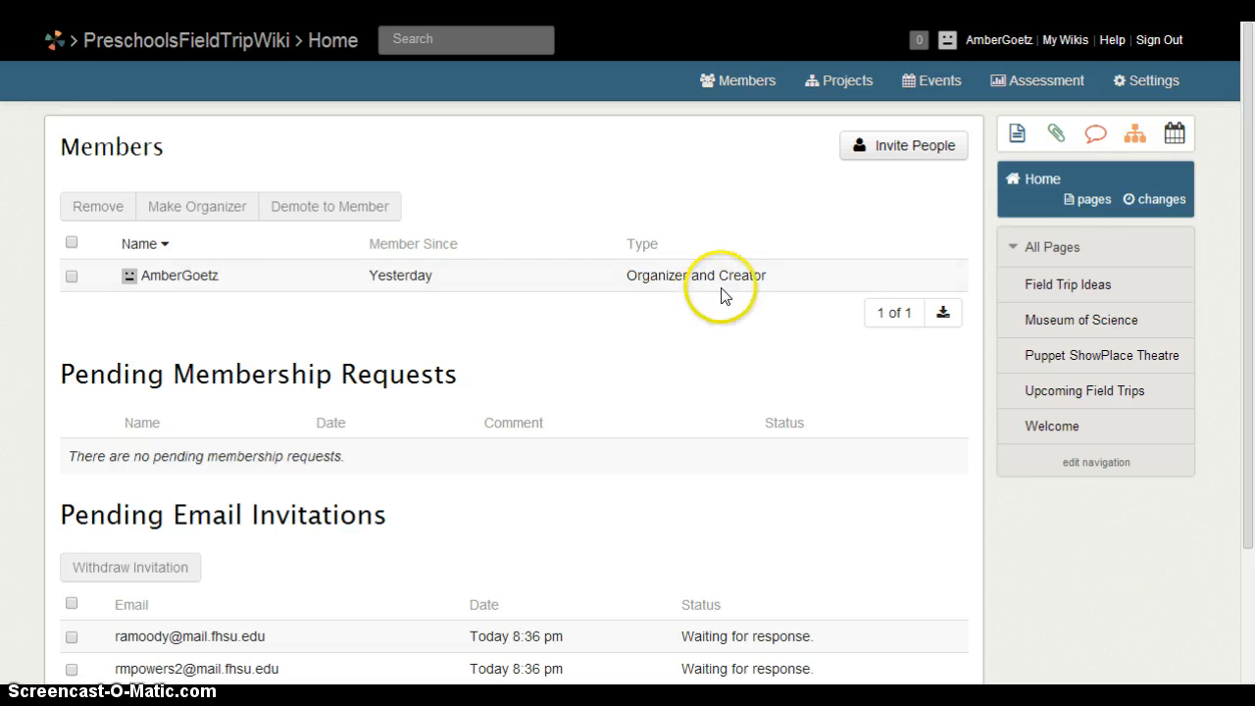
{"action": "left_click", "coordinate": [897, 154]}
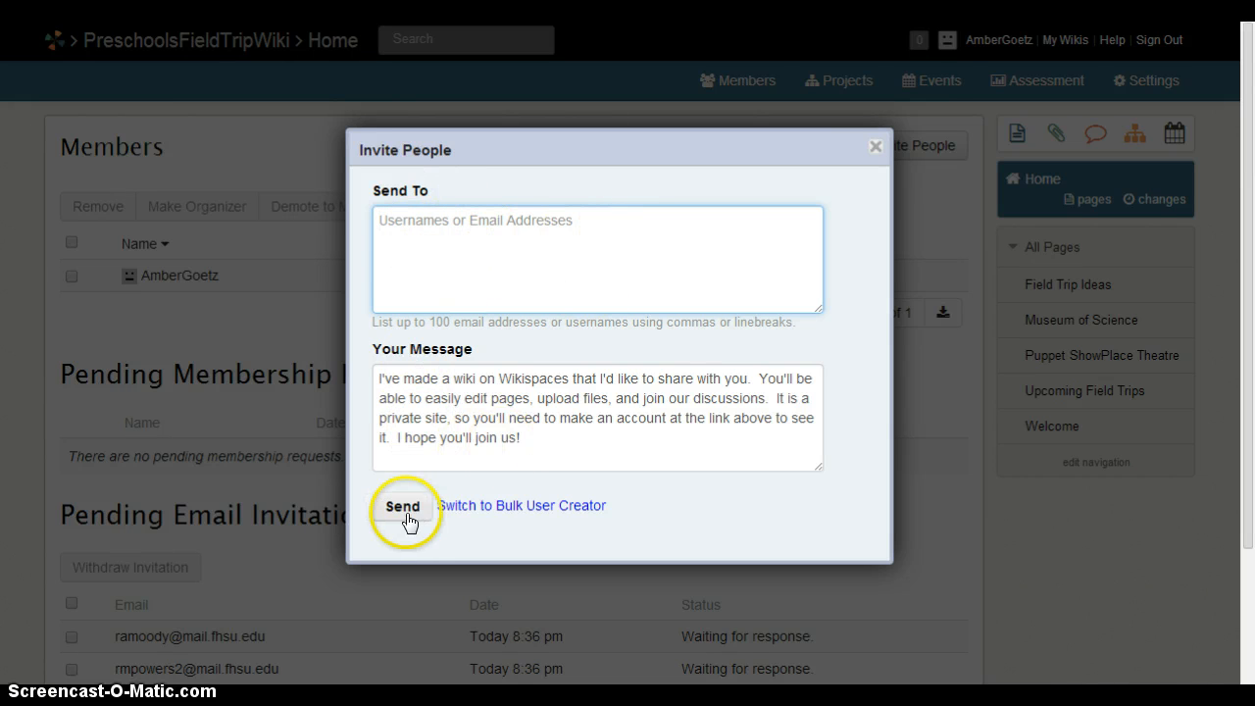
{"action": "left_click", "coordinate": [875, 149]}
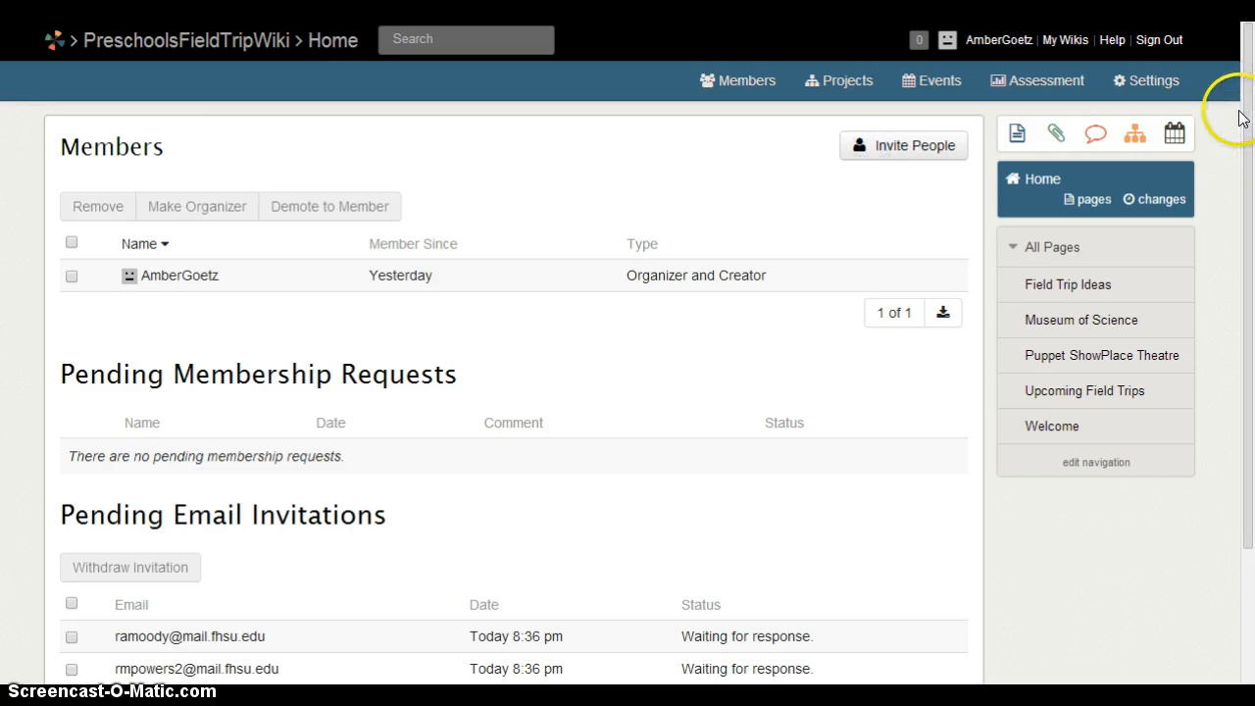
{"action": "left_click_drag", "start_coordinate": [1248, 150], "coordinate": [1246, 351]}
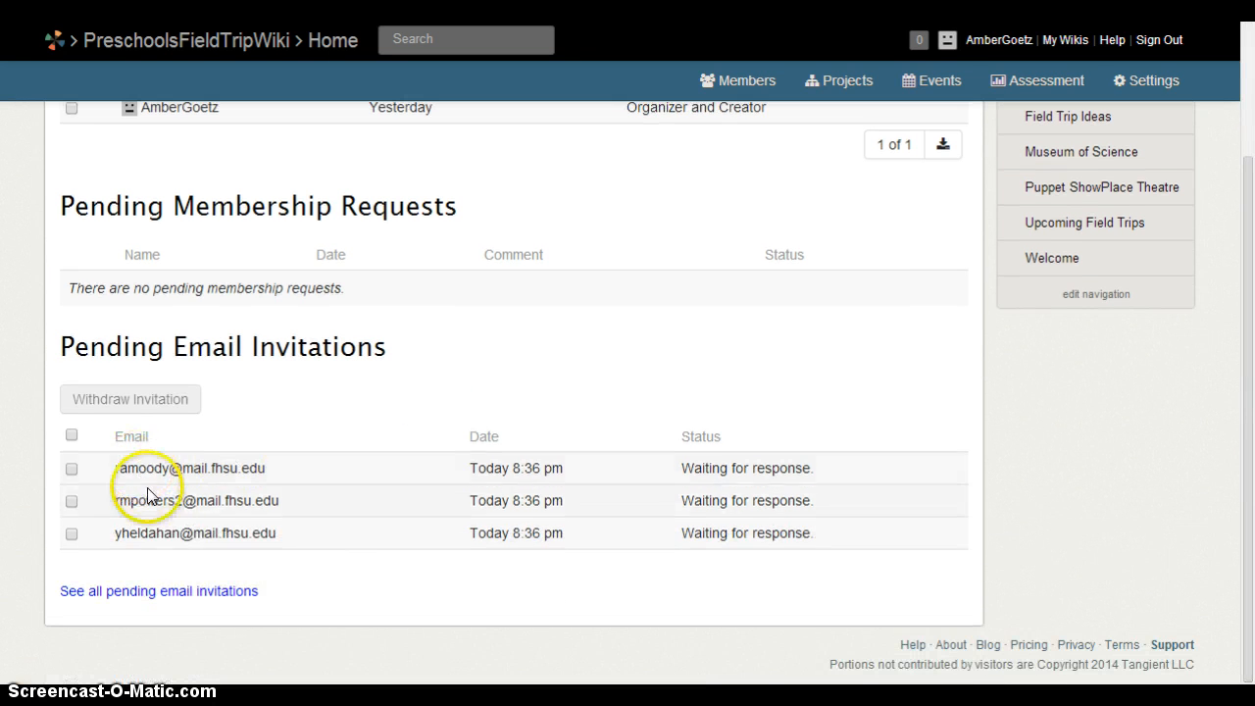
{"action": "left_click_drag", "start_coordinate": [1248, 270], "coordinate": [1251, 260]}
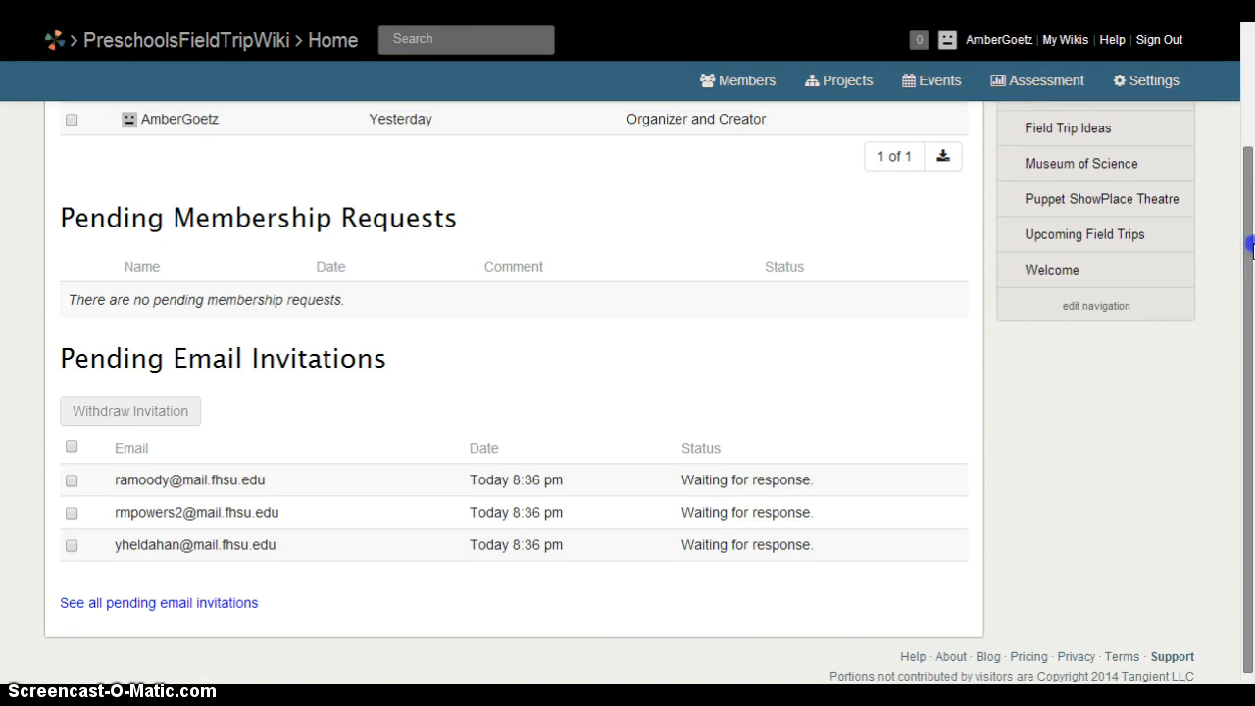
{"action": "scroll", "coordinate": [1250, 260], "scroll_direction": "up", "scroll_amount": 3}
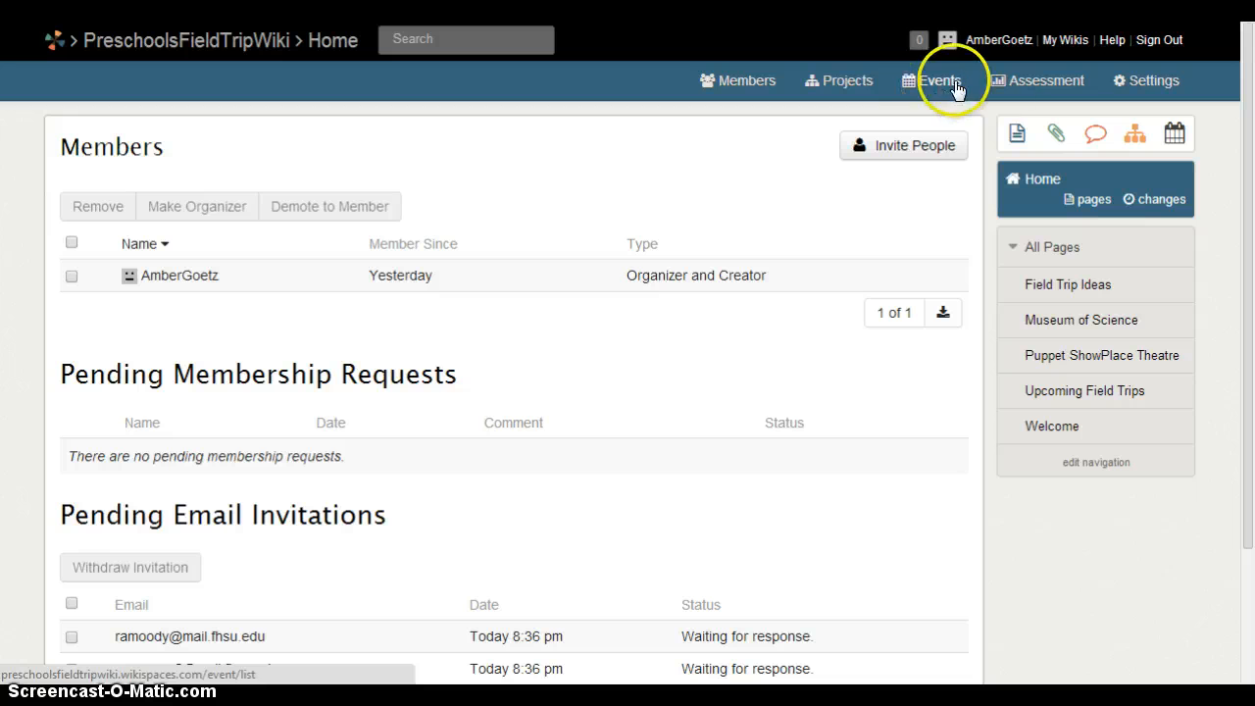
Check the Engagement report under Assessment, then return to the Welcome home page.
{"action": "left_click", "coordinate": [1023, 86]}
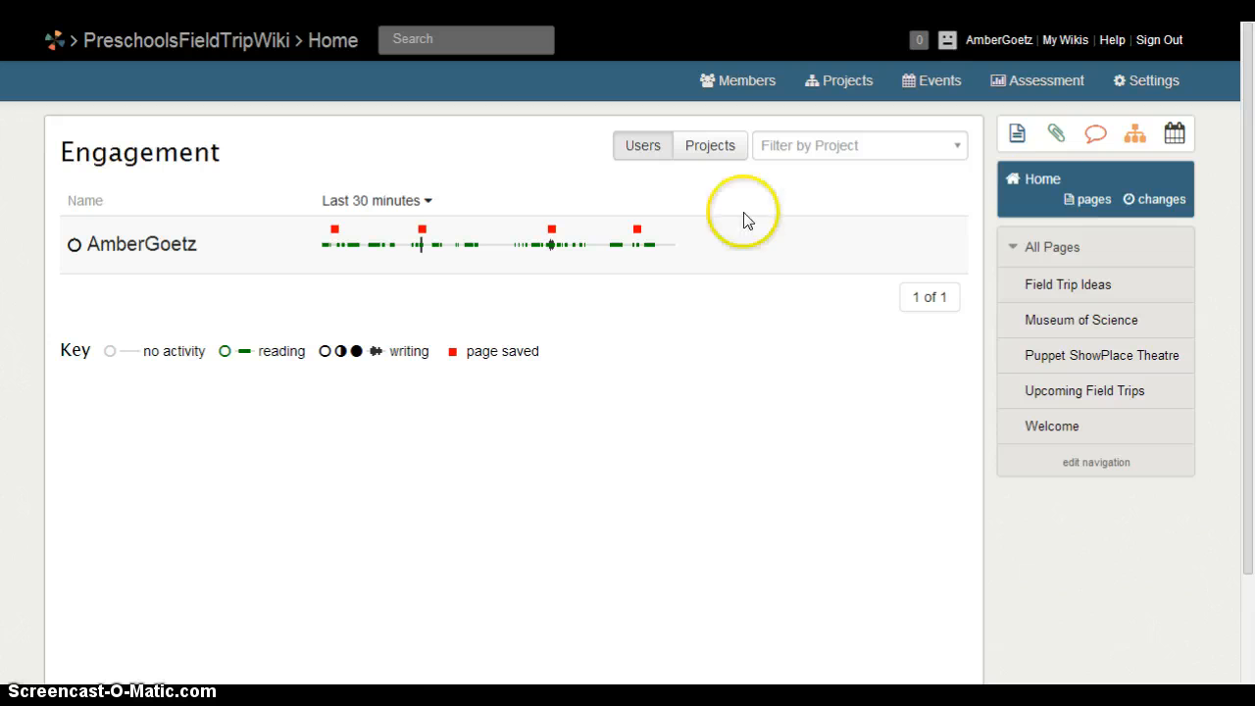
{"action": "left_click", "coordinate": [1059, 434]}
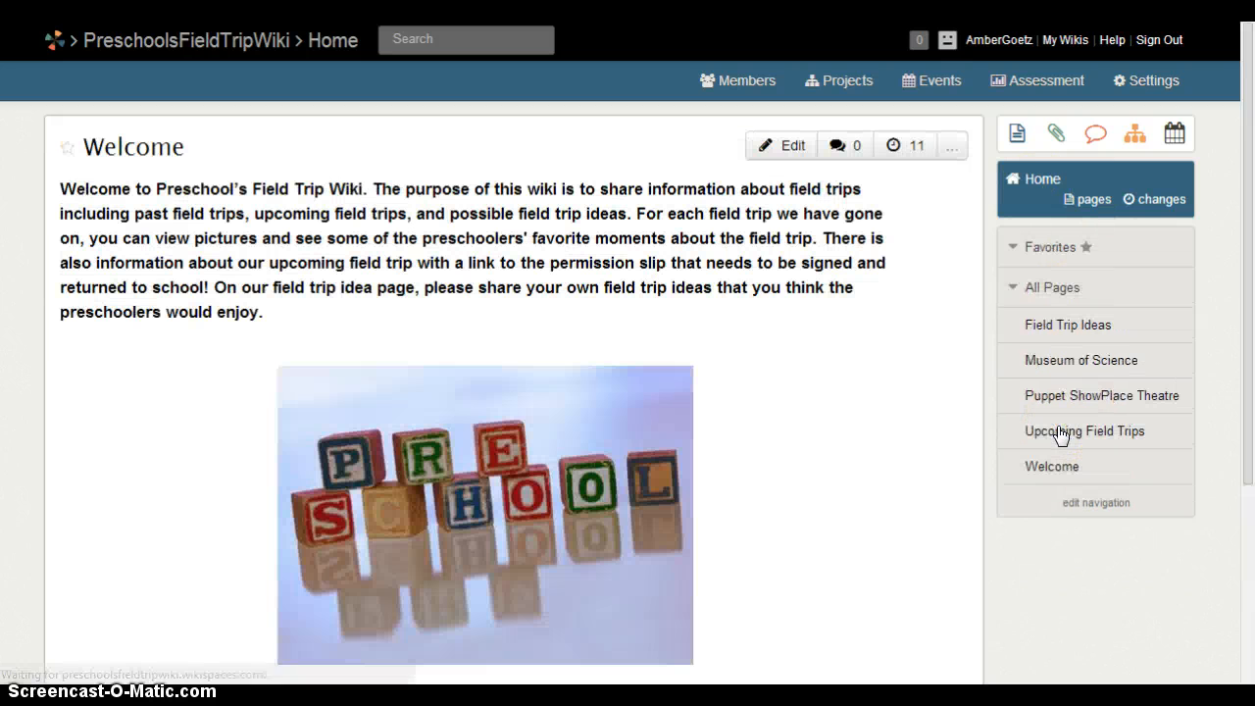